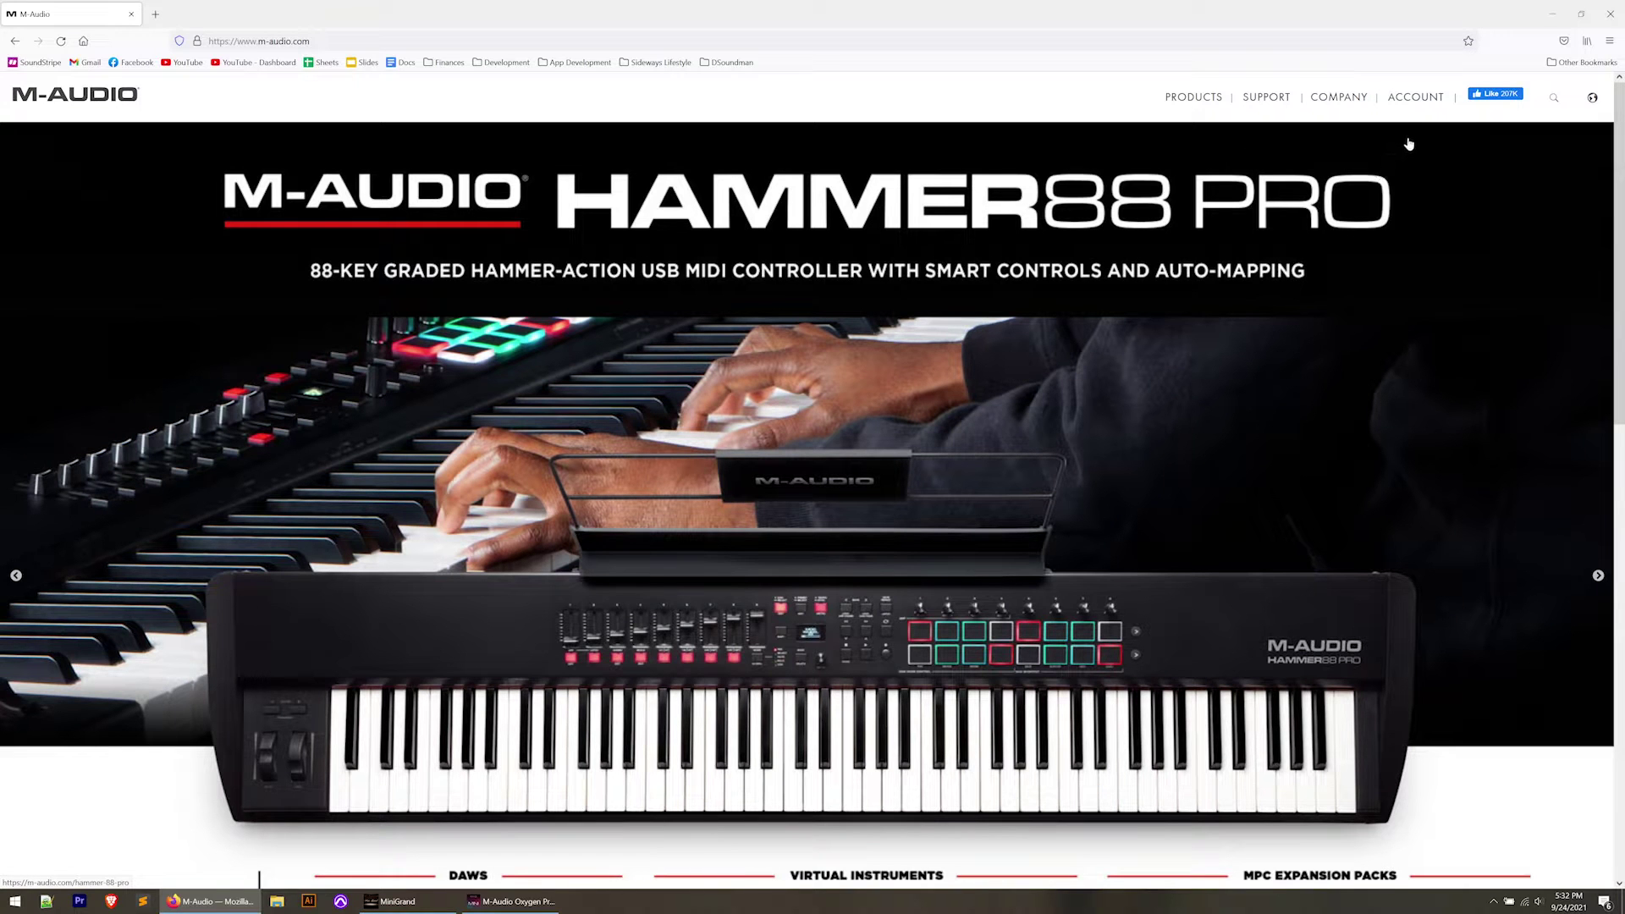
Step: Go to Drivers & Updates from the SUPPORT menu on the M-Audio website
mouse_move(1423, 116)
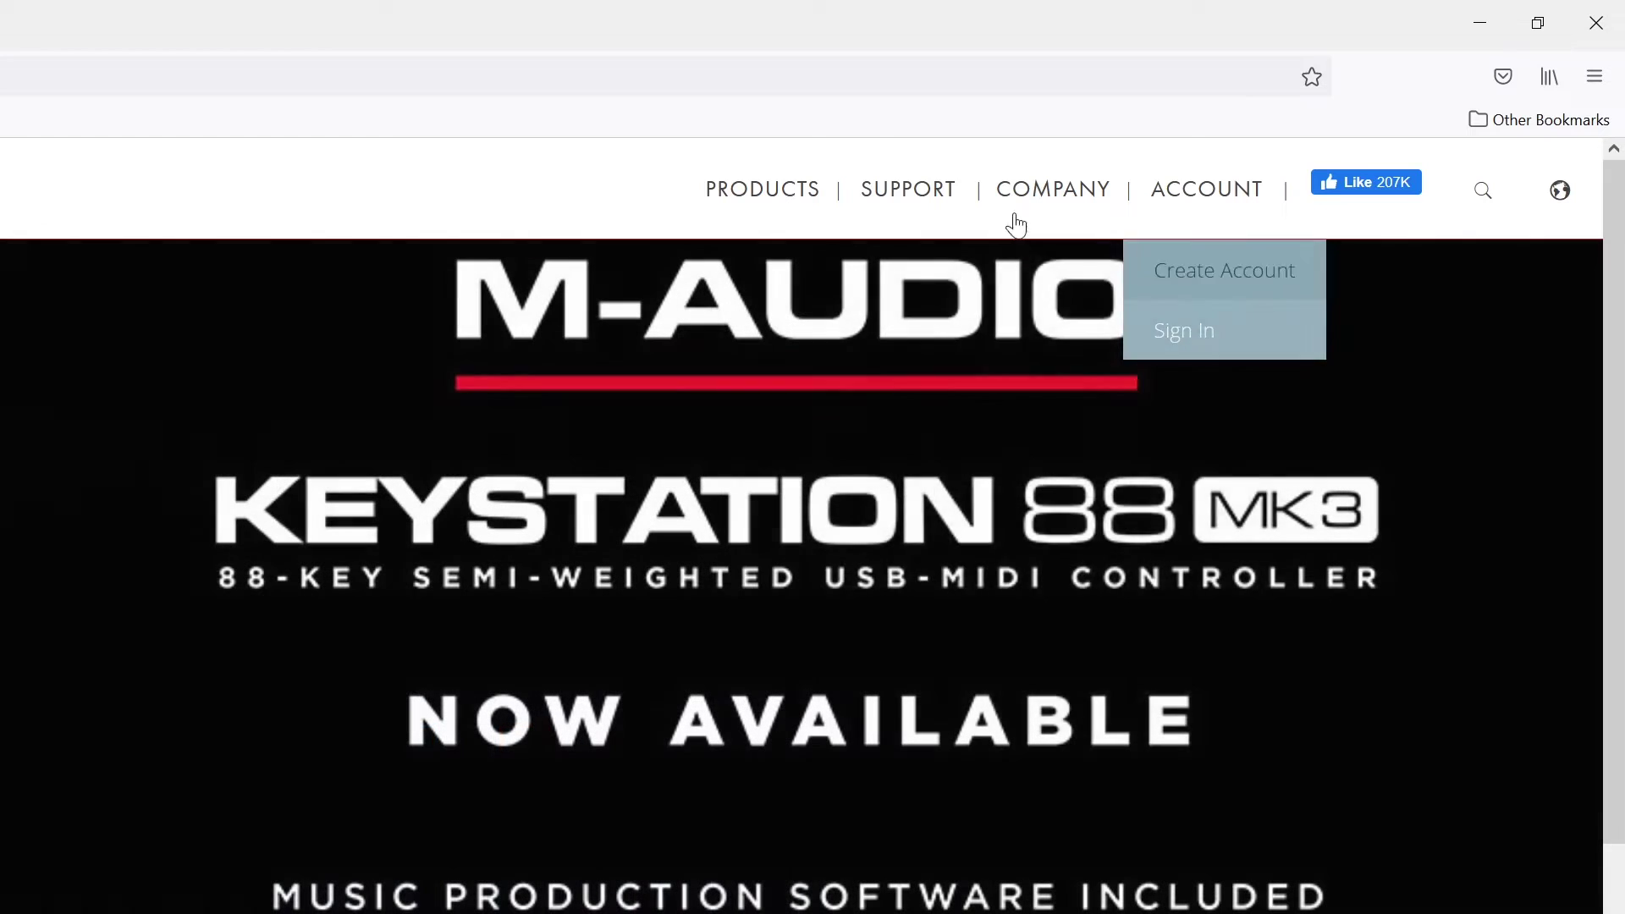
mouse_move(959, 209)
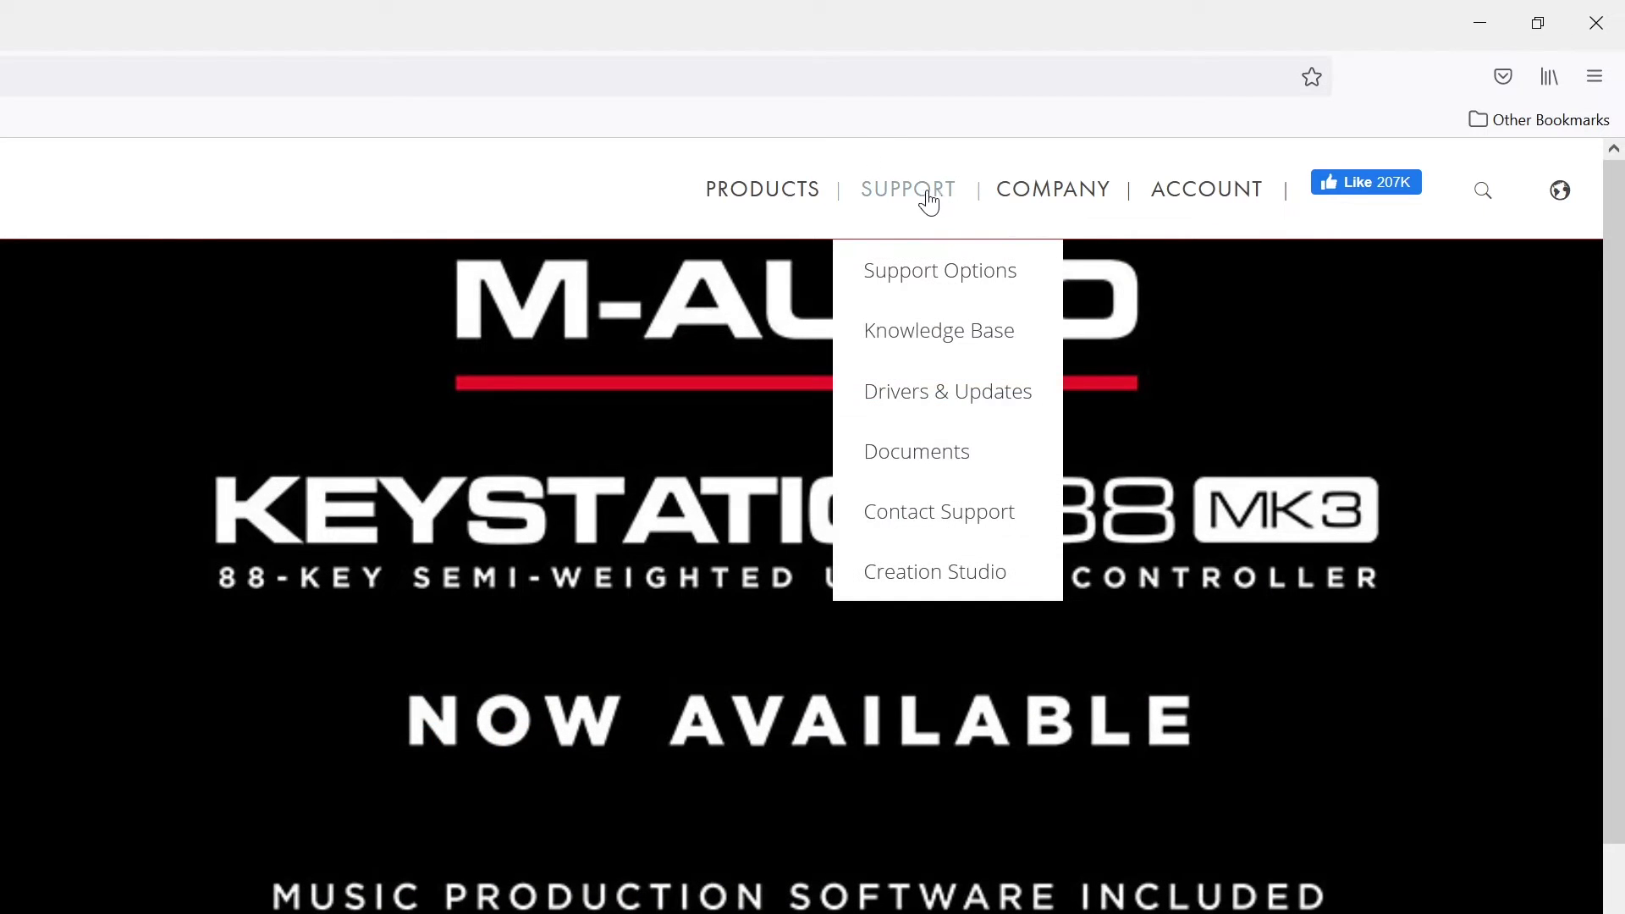
click(939, 407)
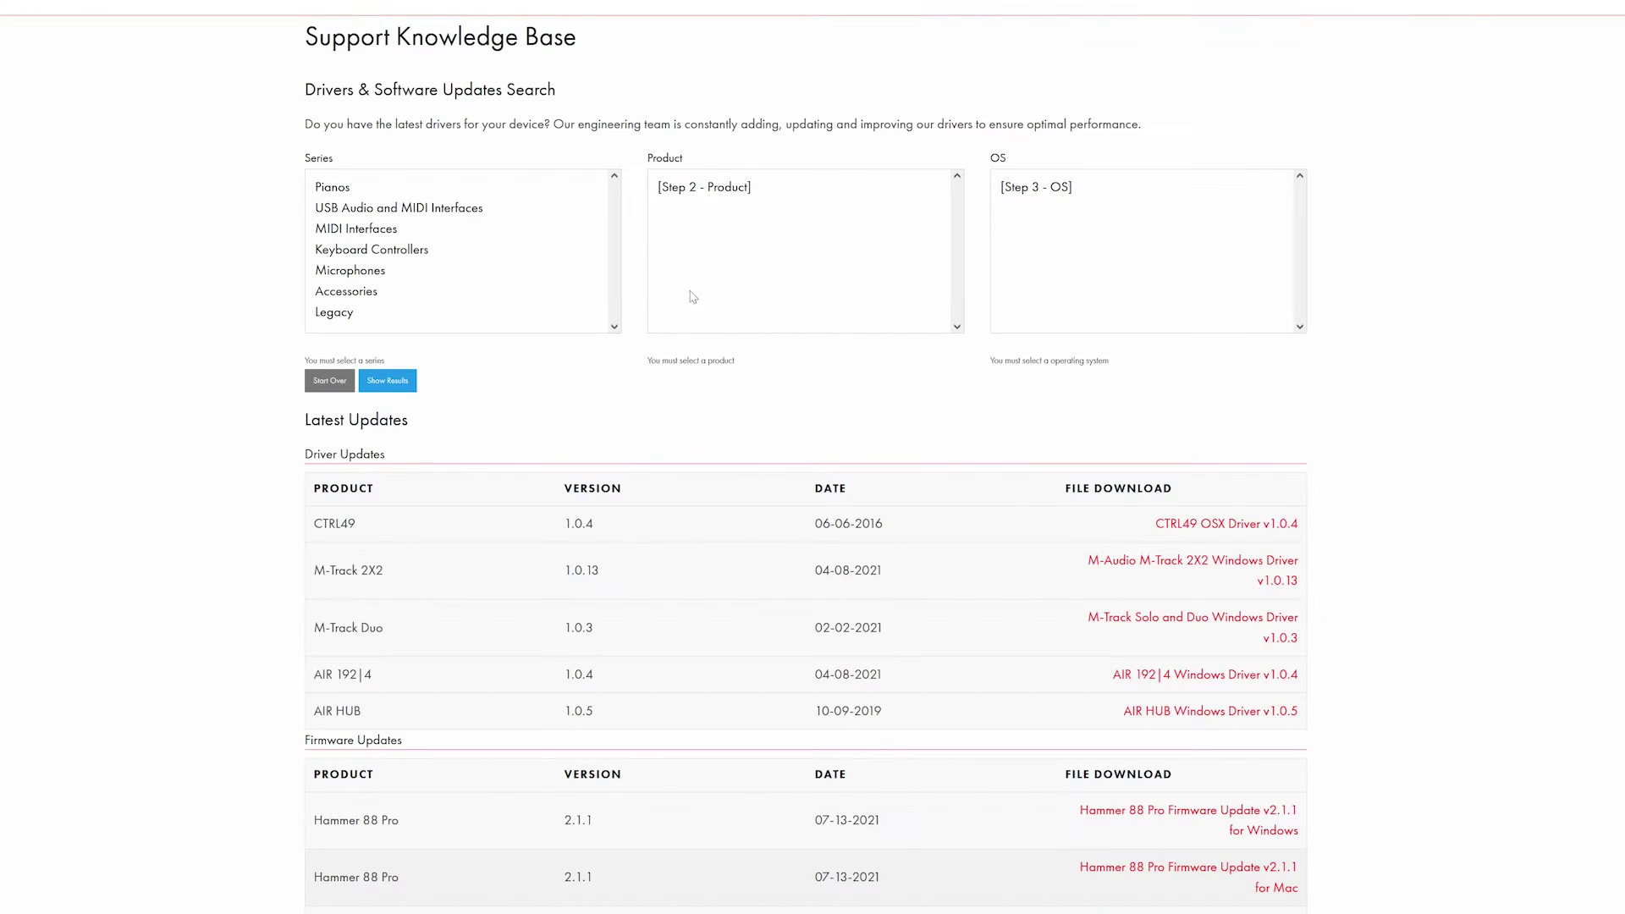
Step: Filter downloads to Keyboard Controllers, Oxygen Pro Mini, Windows 10 (64-bit) and open Preset Editor v1.0.2
click(397, 255)
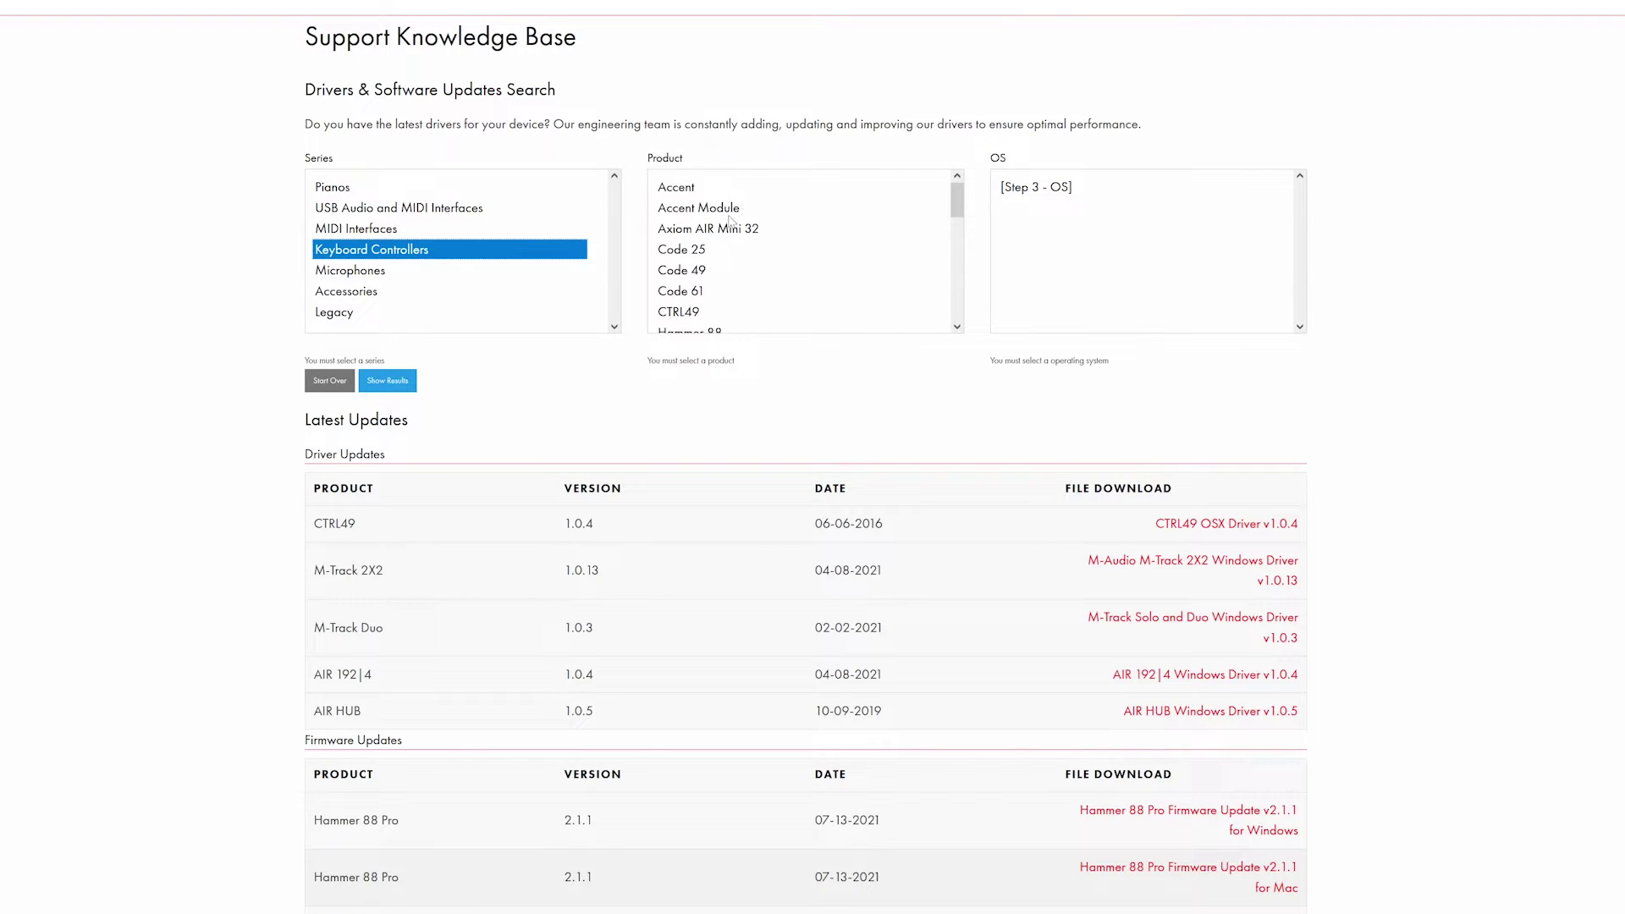
scroll(729, 221, down, 6)
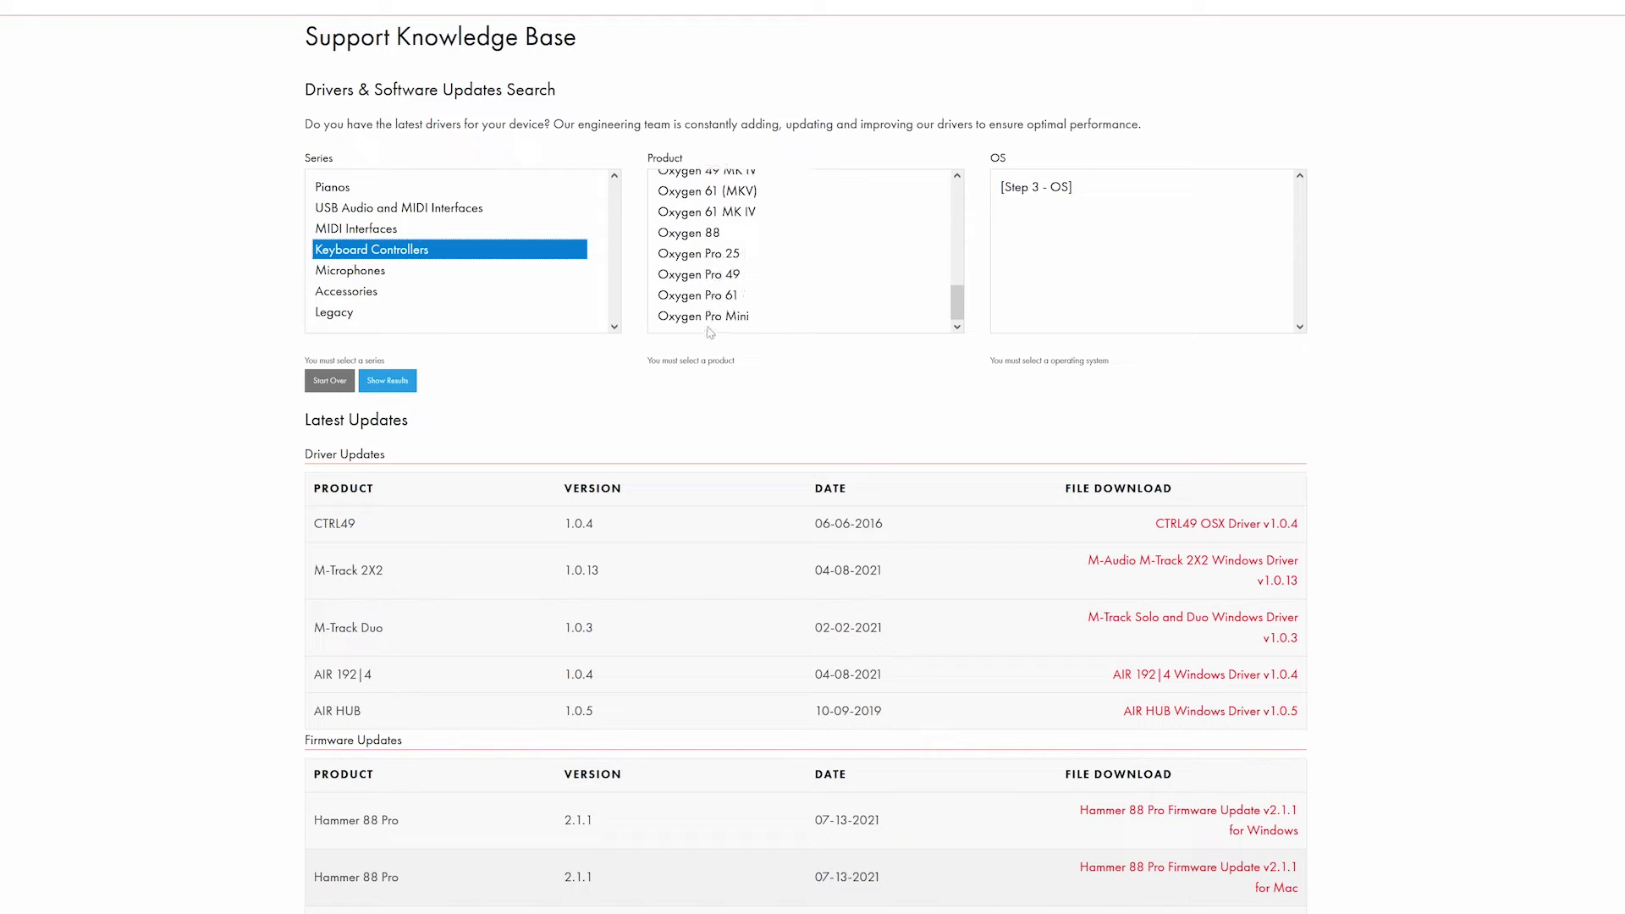
click(696, 319)
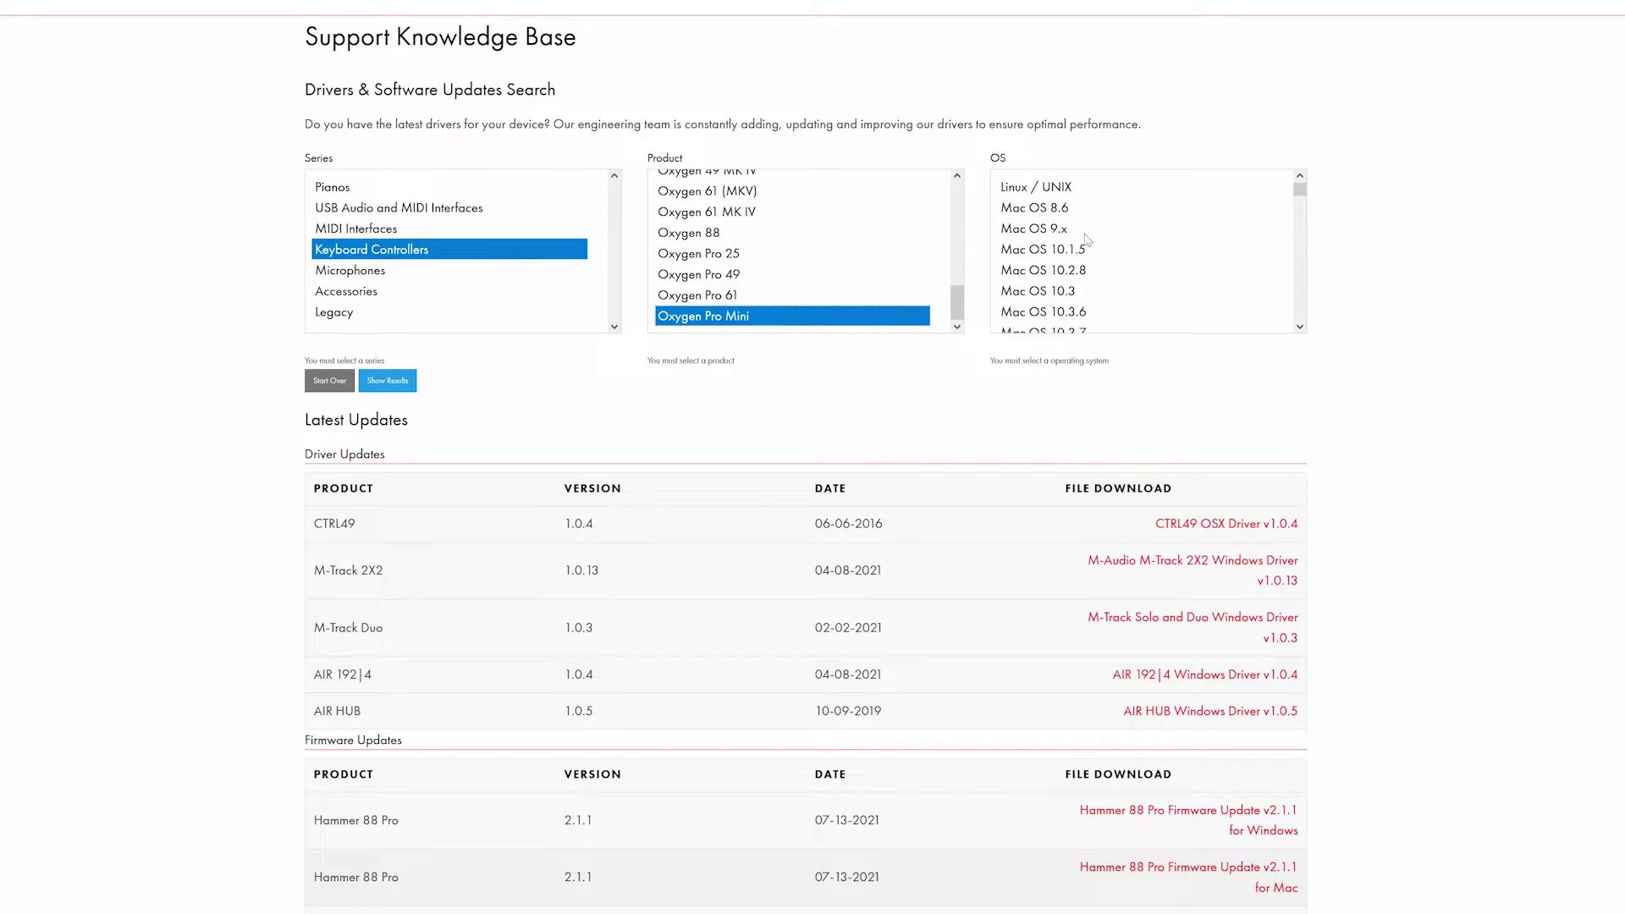
scroll(1087, 240, down, 8)
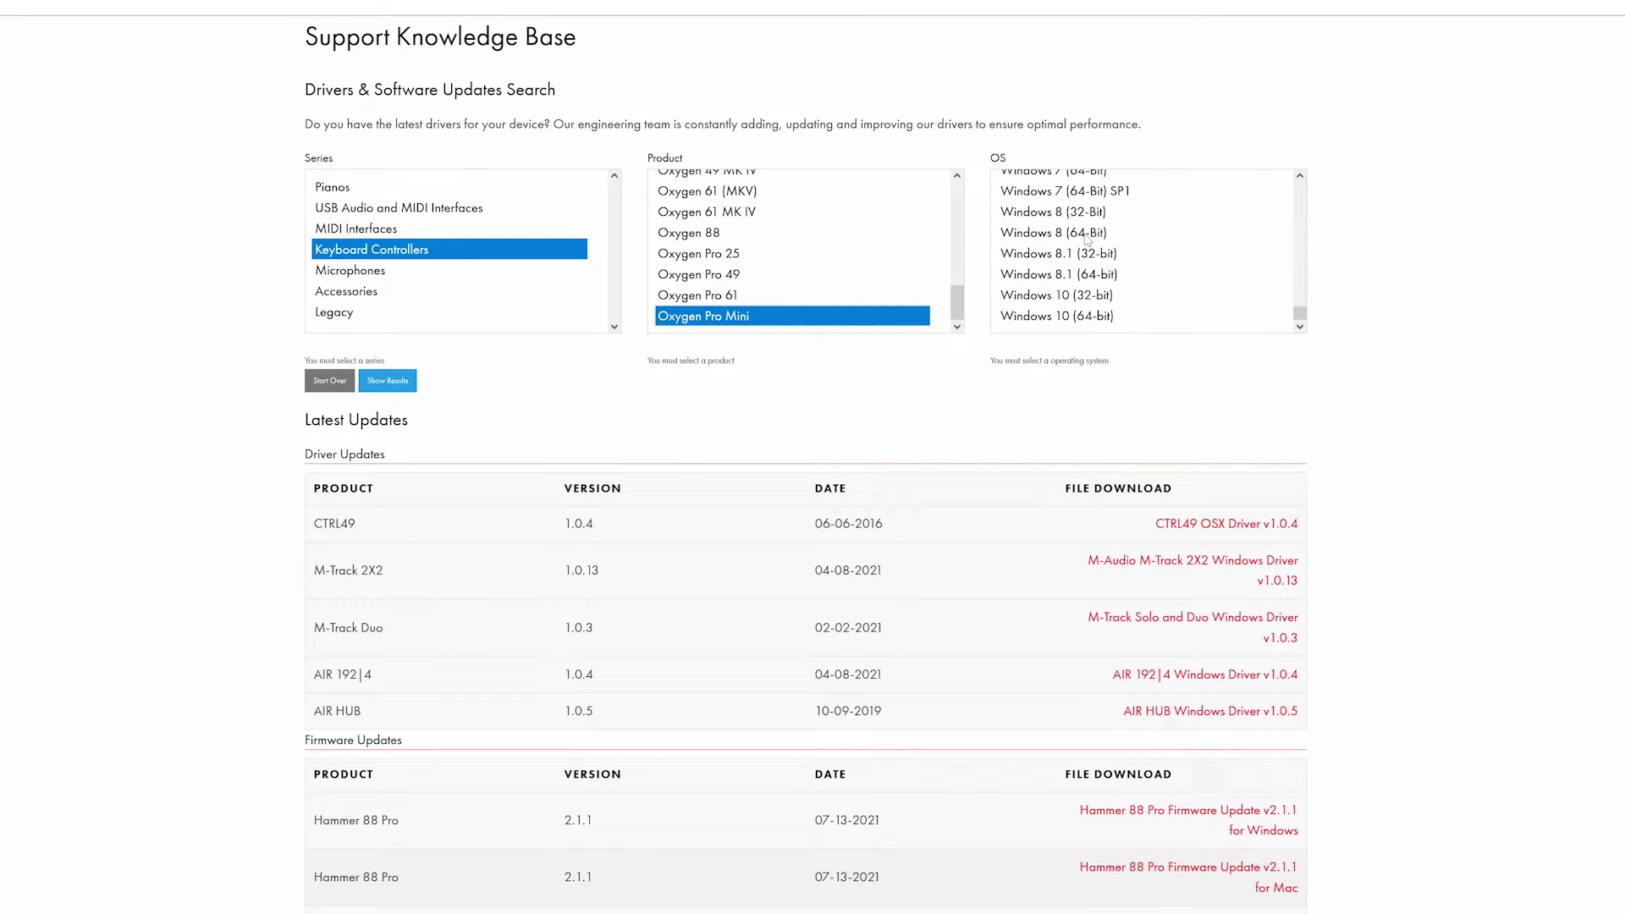
click(1075, 320)
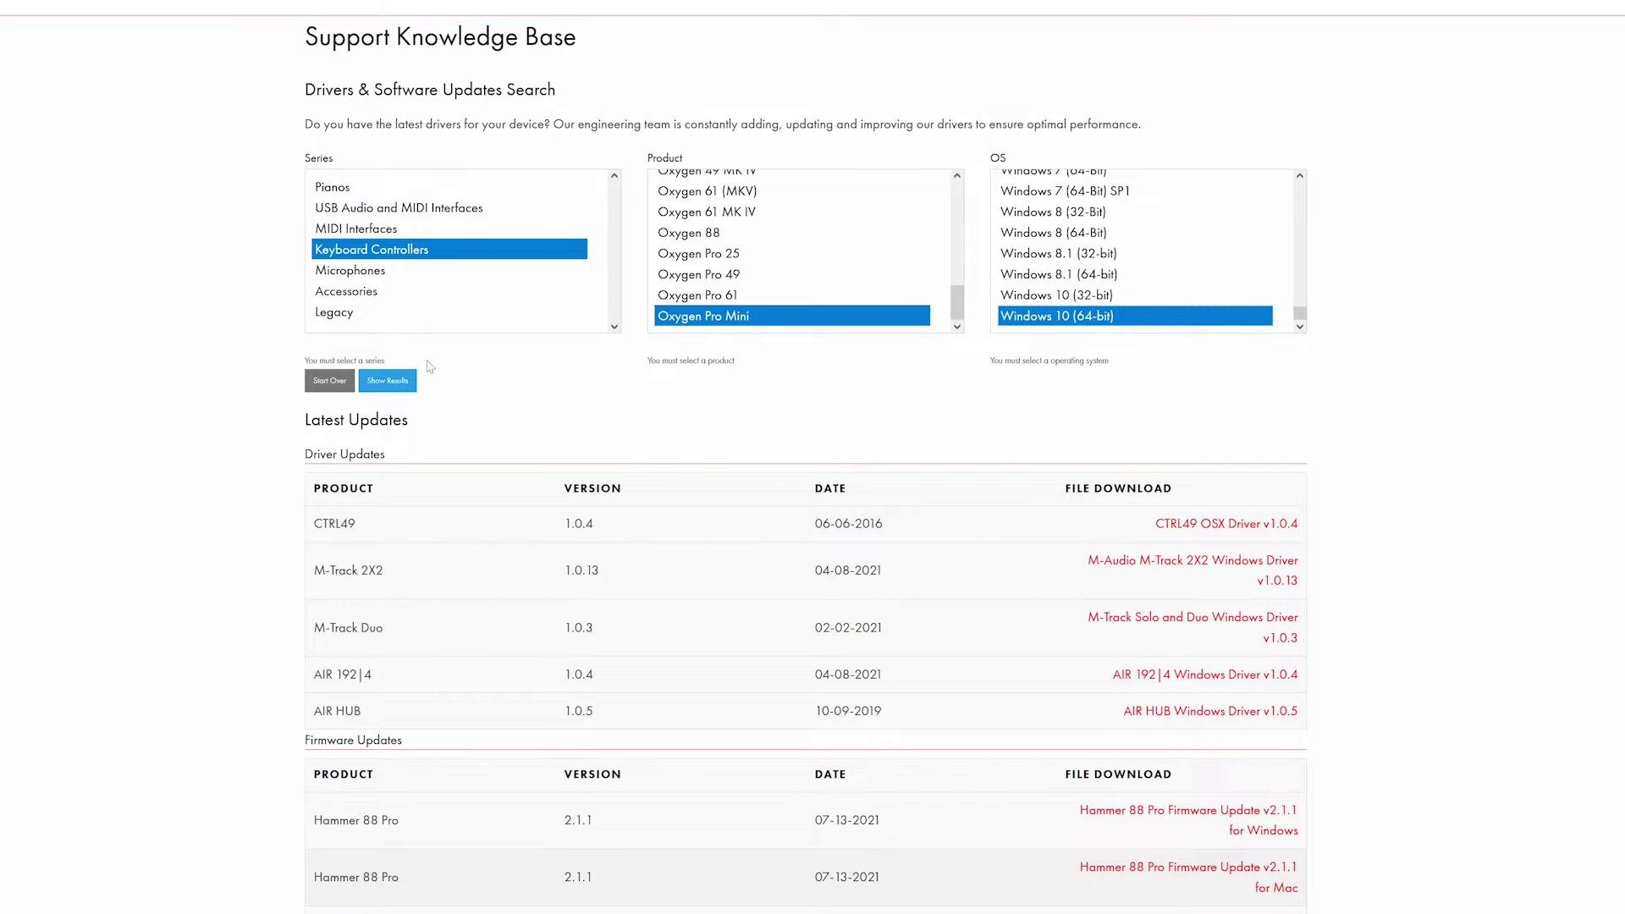
click(400, 379)
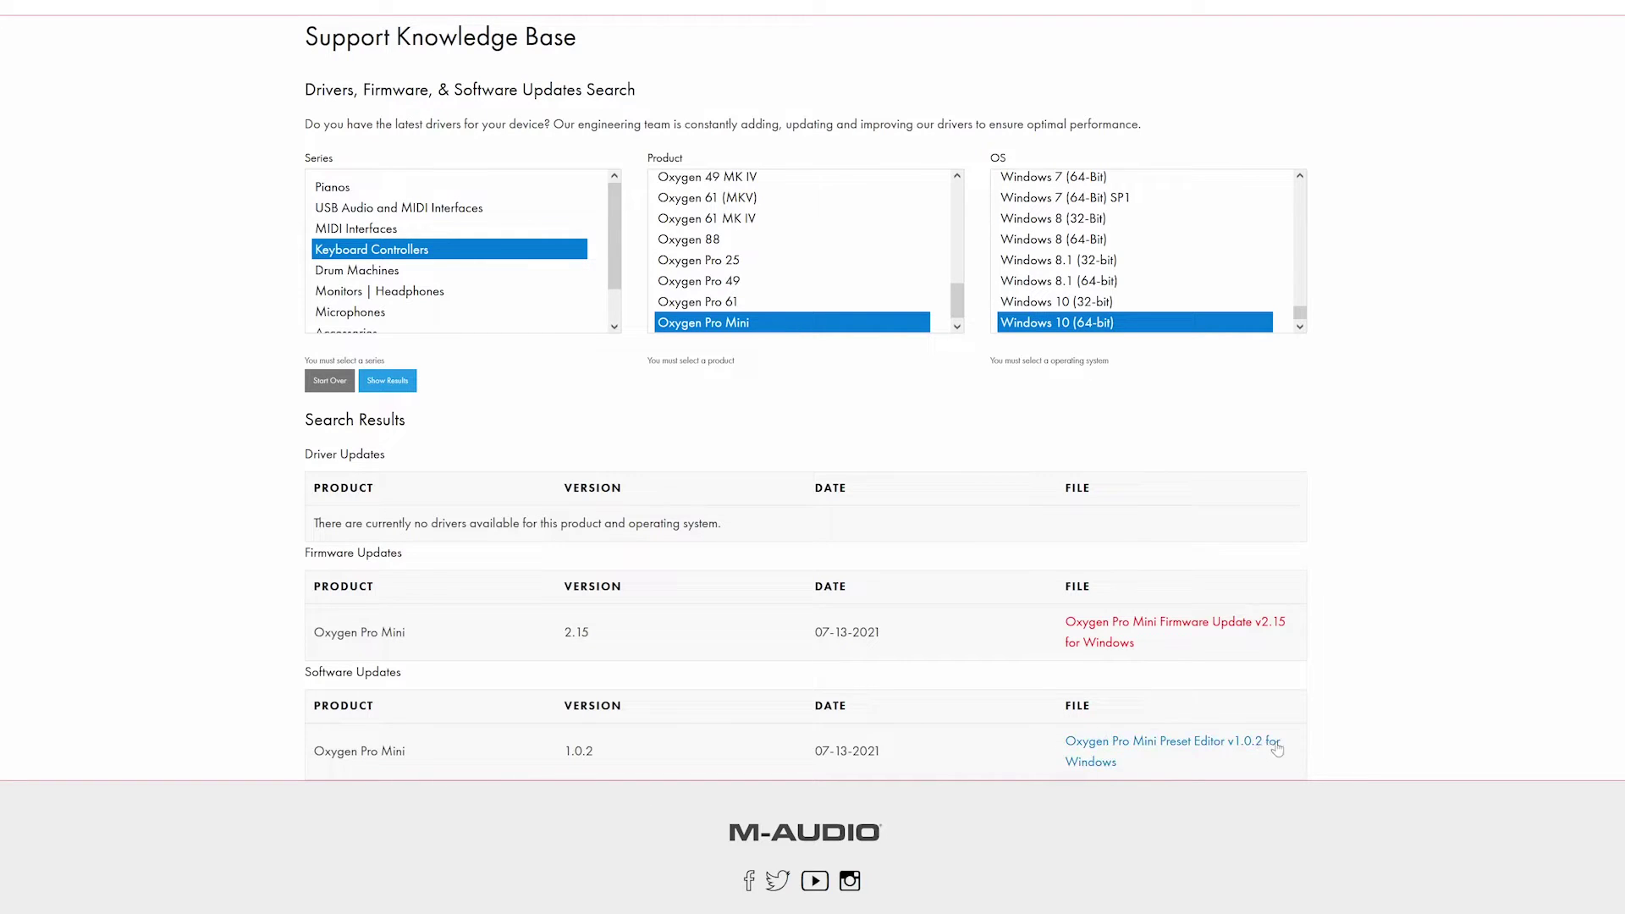
click(1212, 748)
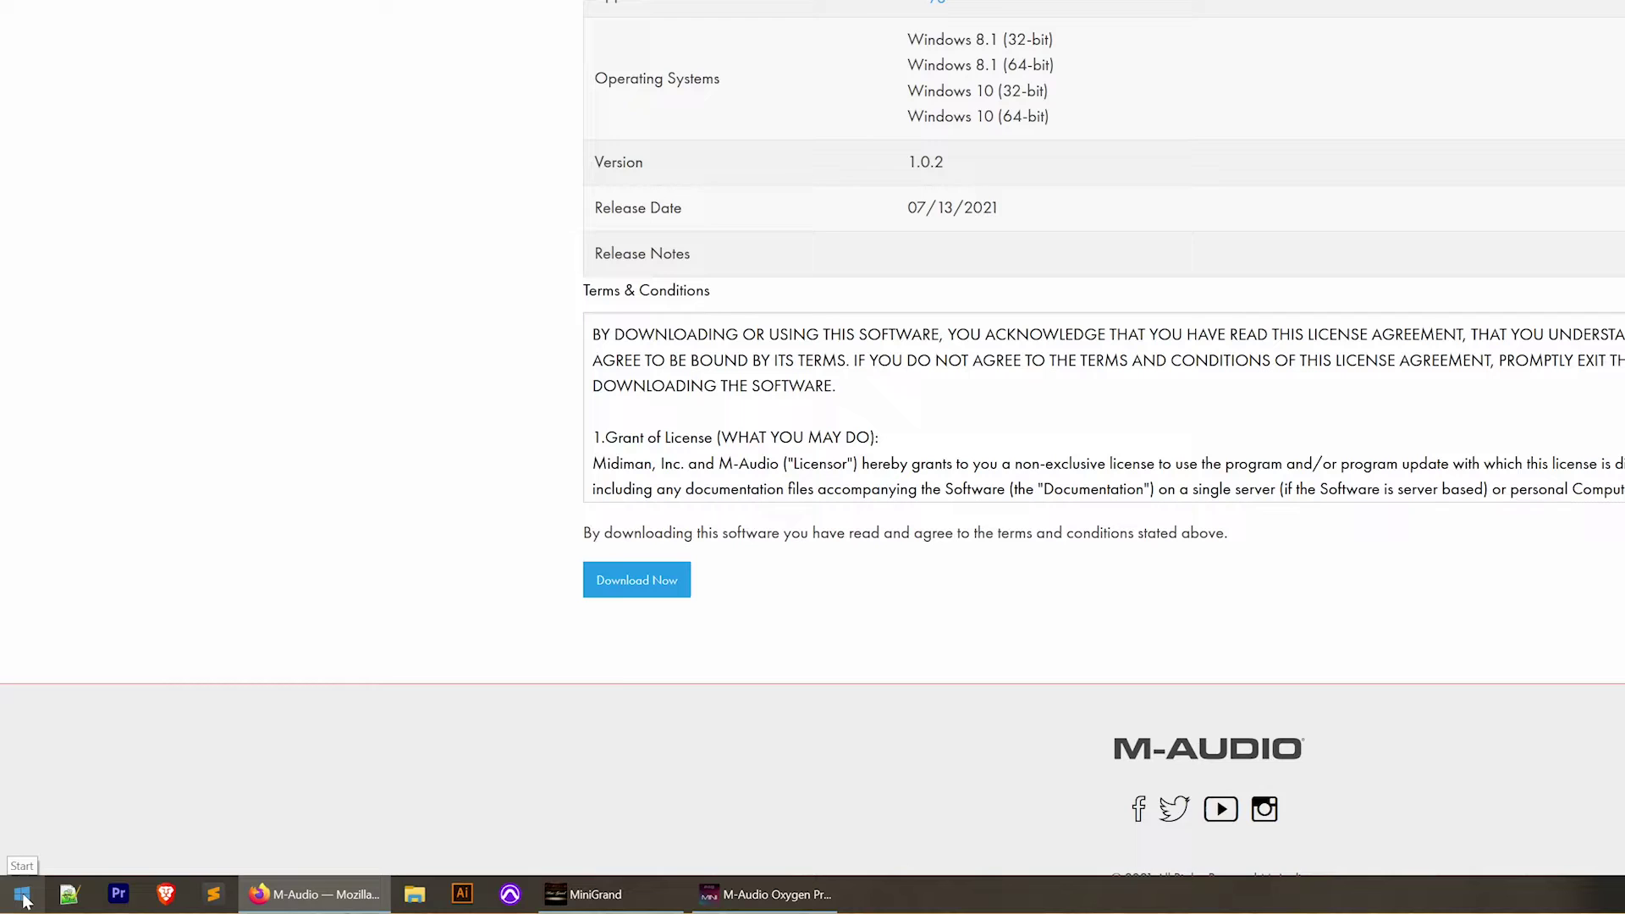
Step: Start Oxygen Pro Mini Preset Editor from the M-Audio folder in the Start menu app list
click(21, 894)
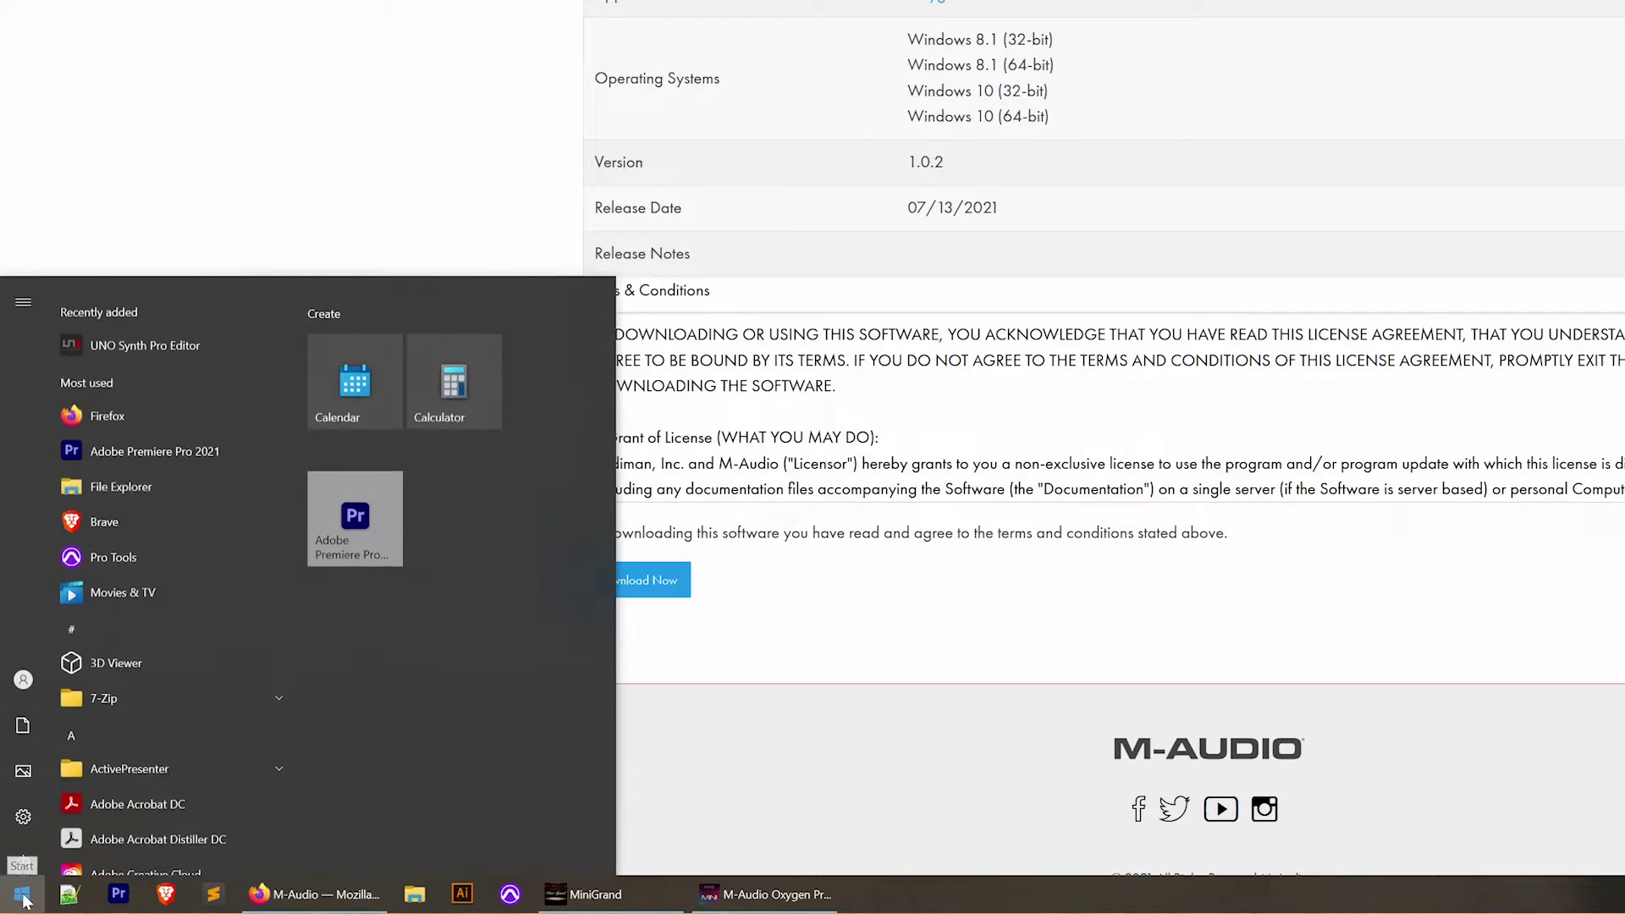
scroll(154, 446, down, 3)
scroll(154, 447, up, 3)
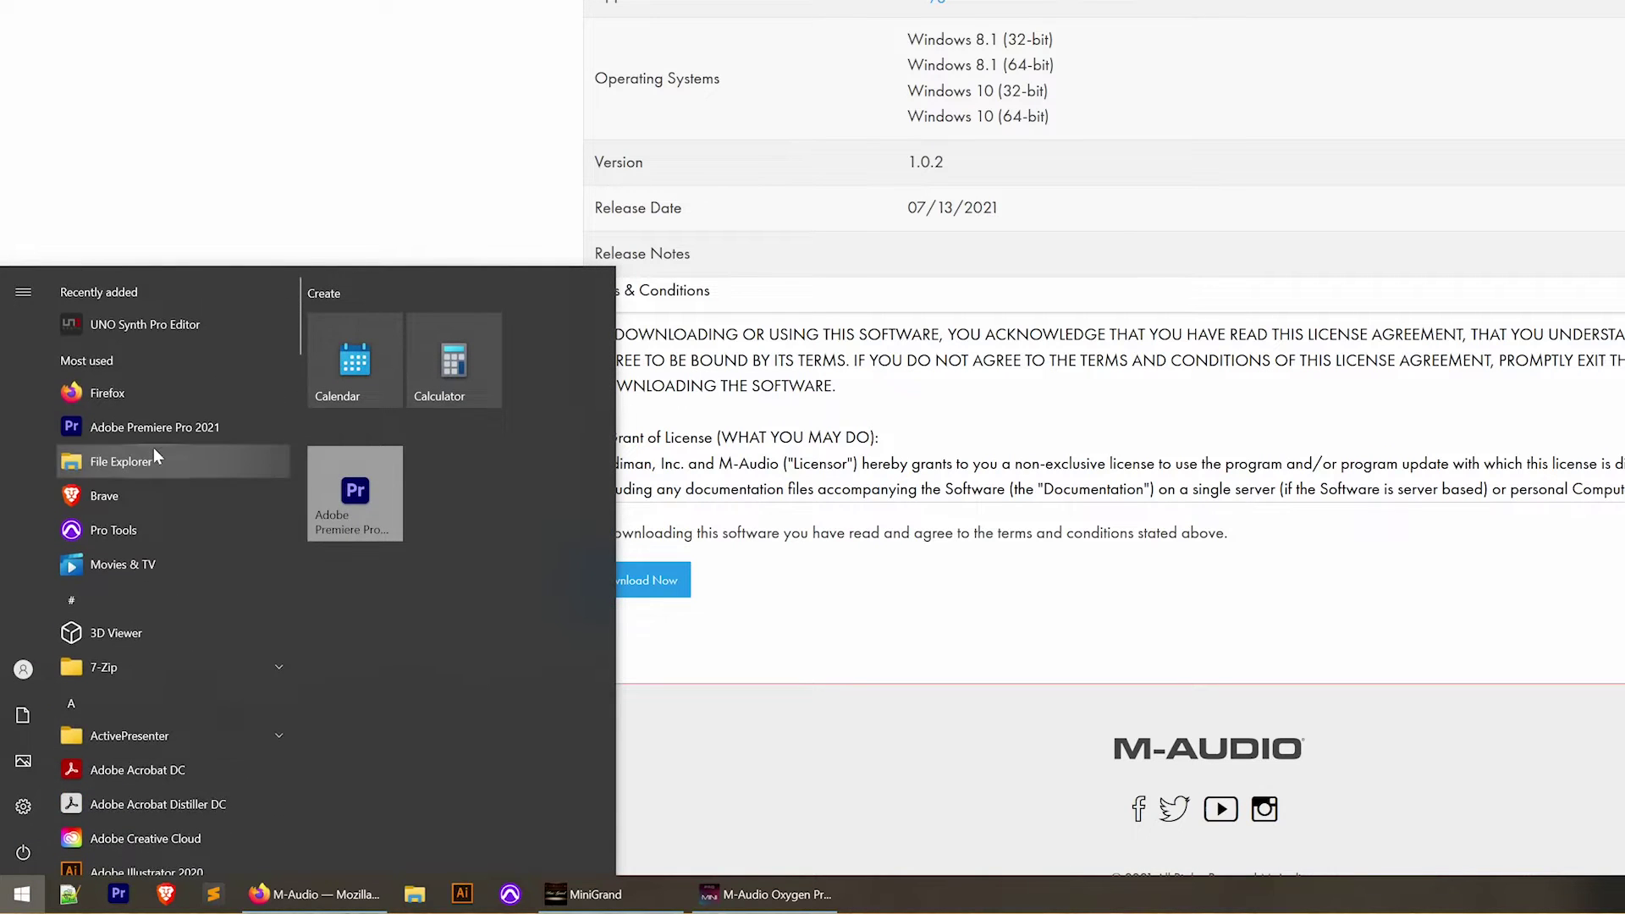
scroll(169, 339, down, 1)
scroll(171, 378, down, 10)
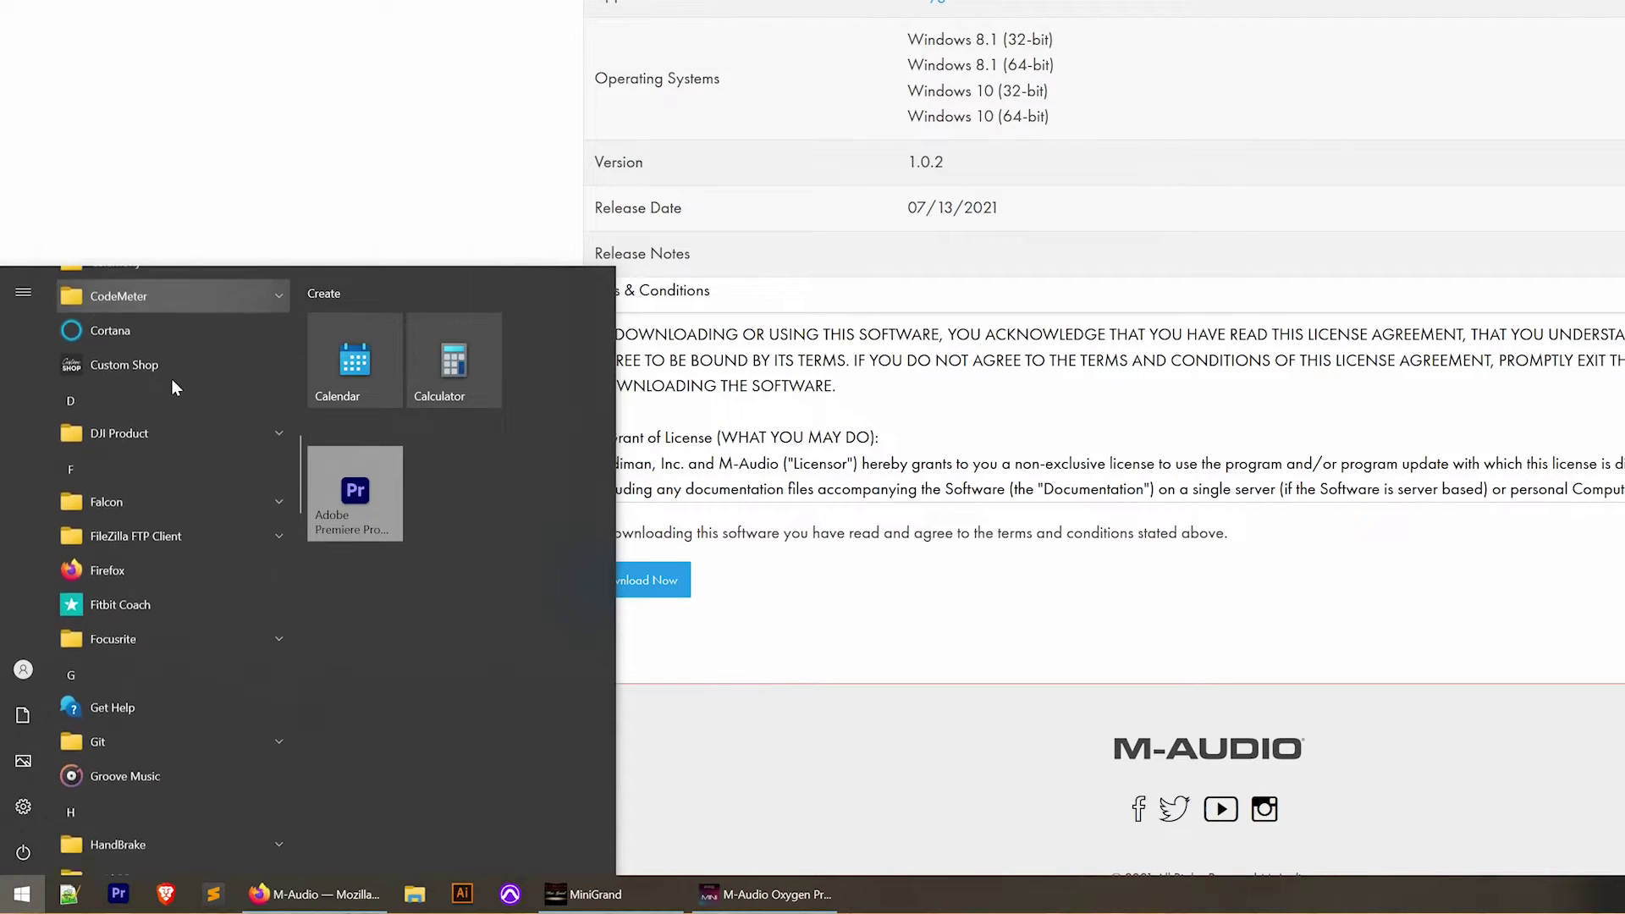
scroll(171, 378, down, 2)
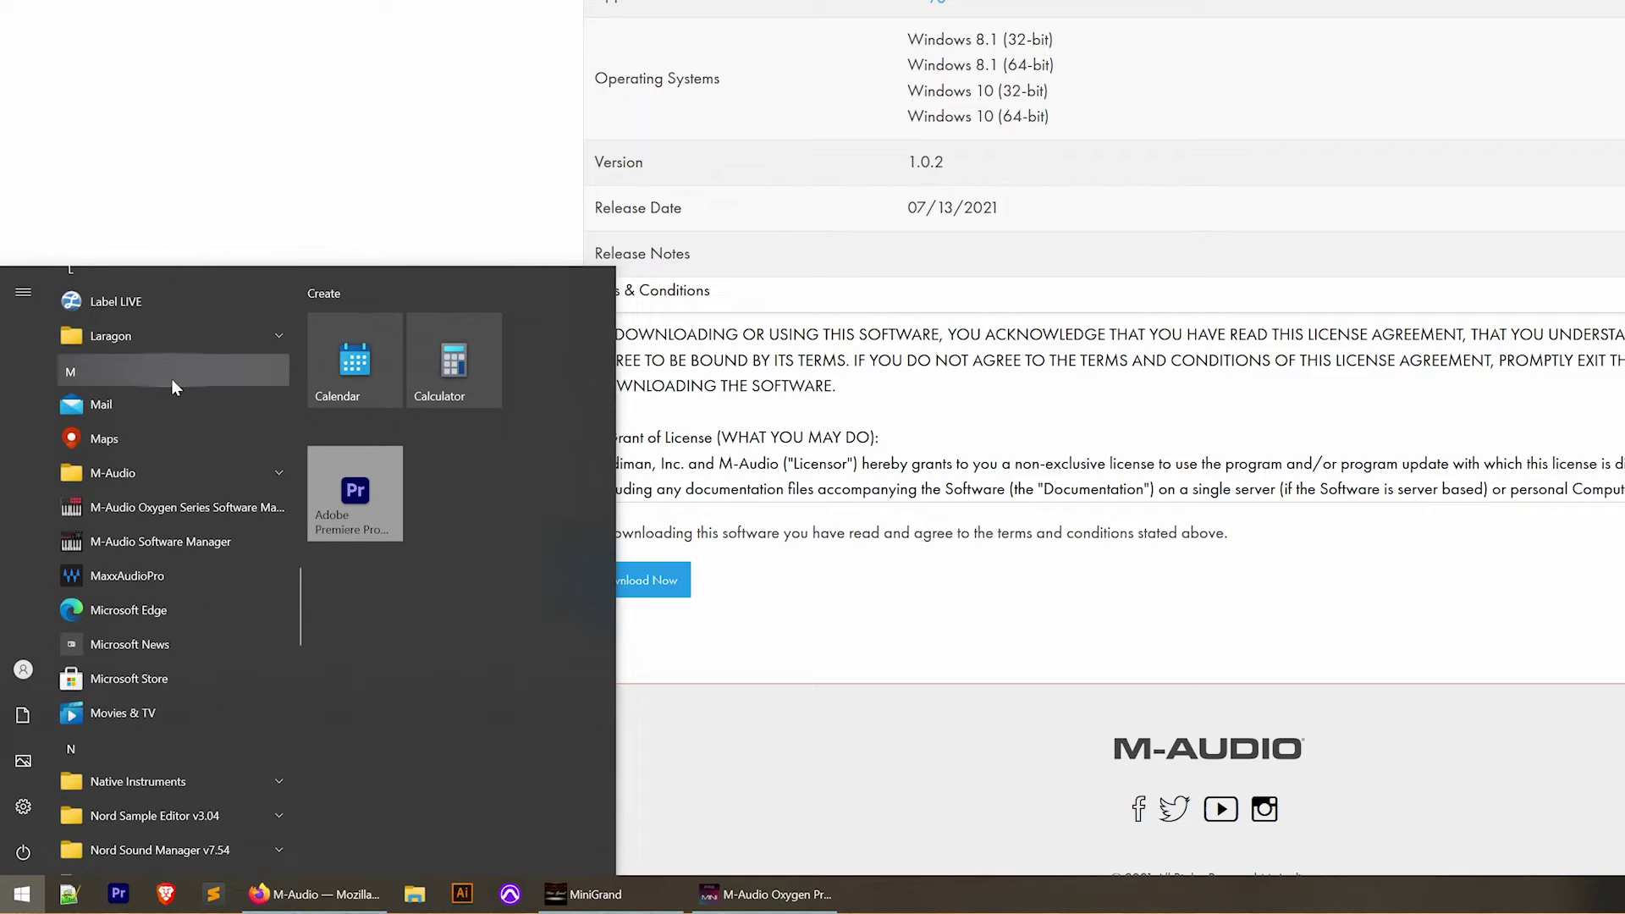
click(177, 467)
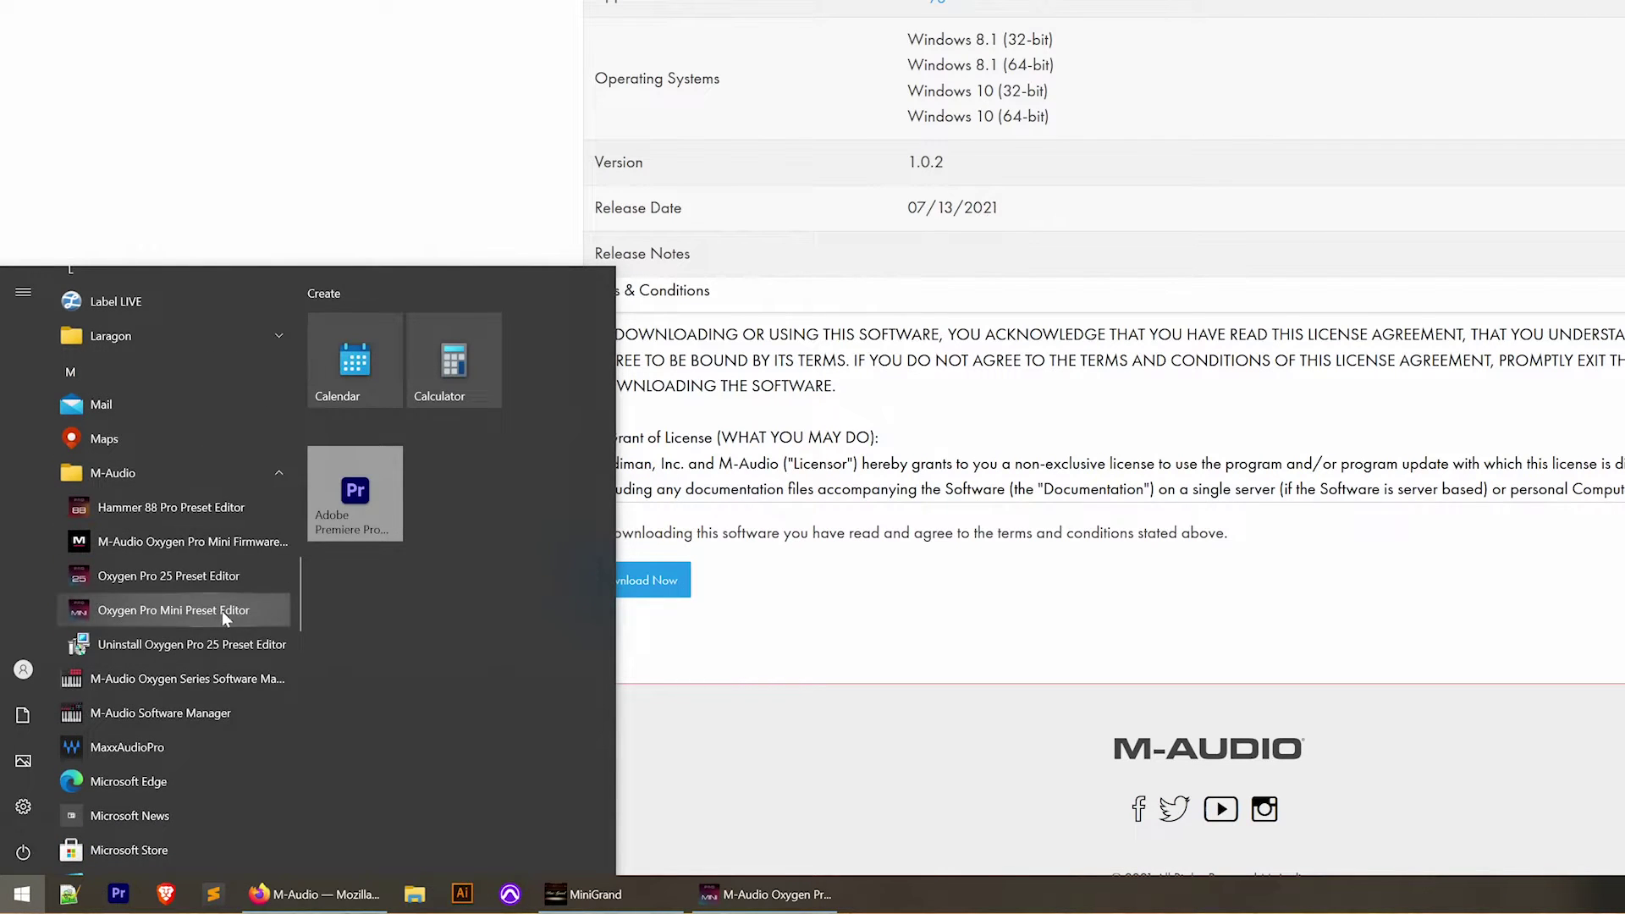
click(272, 54)
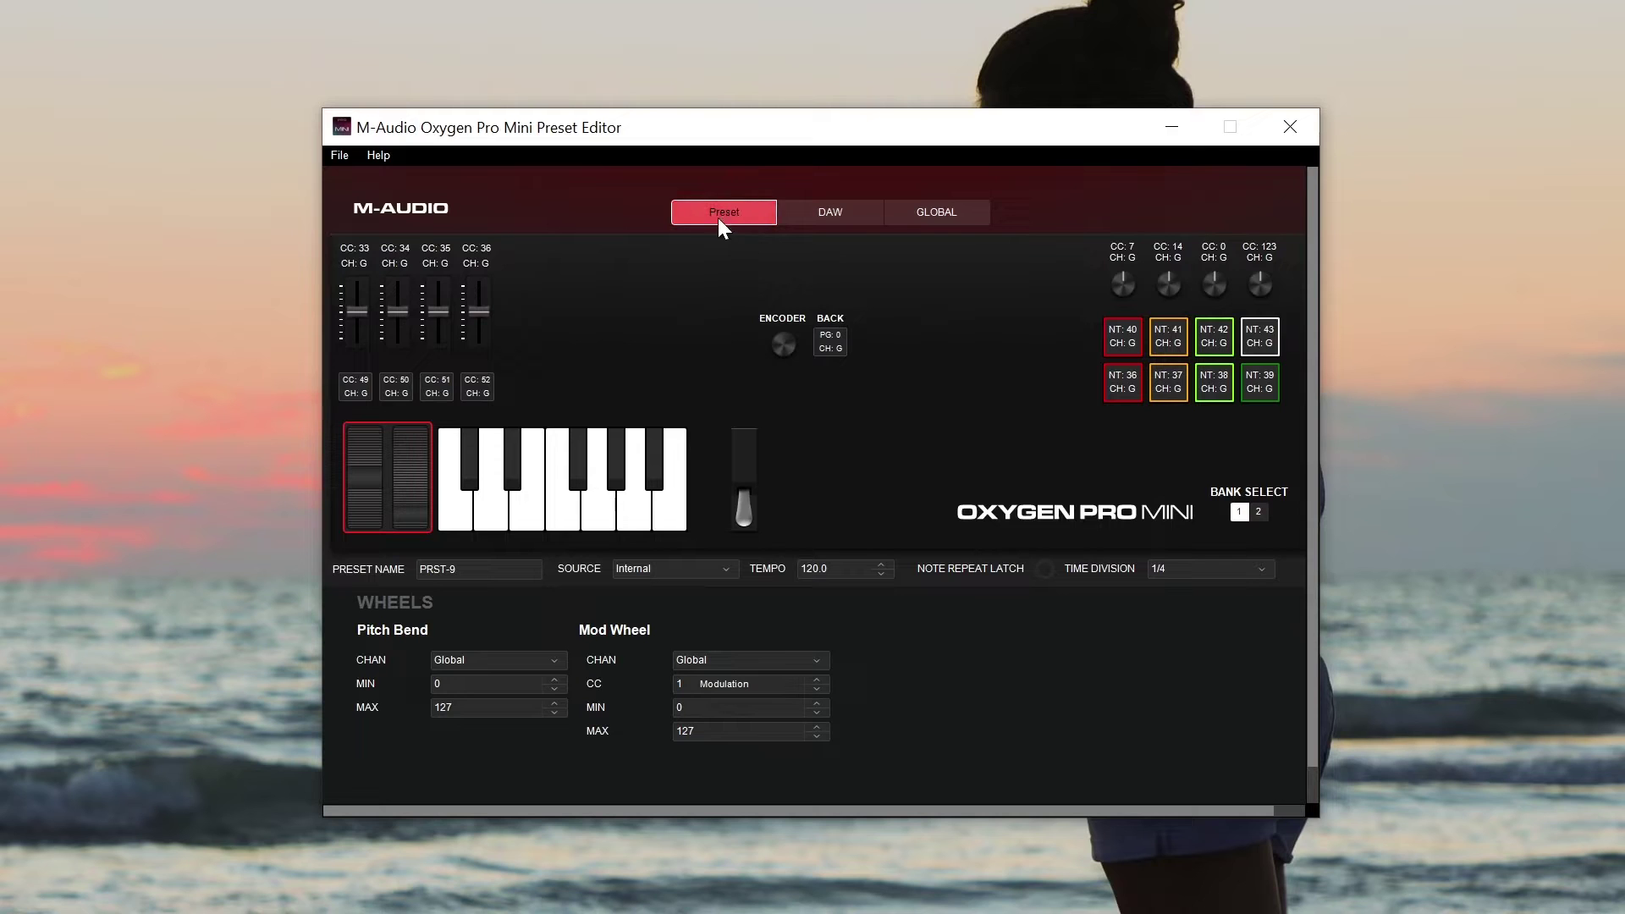
Step: Look at the DAW and GLOBAL pages, then go back to the PRST-9 Preset layout
click(822, 216)
click(951, 211)
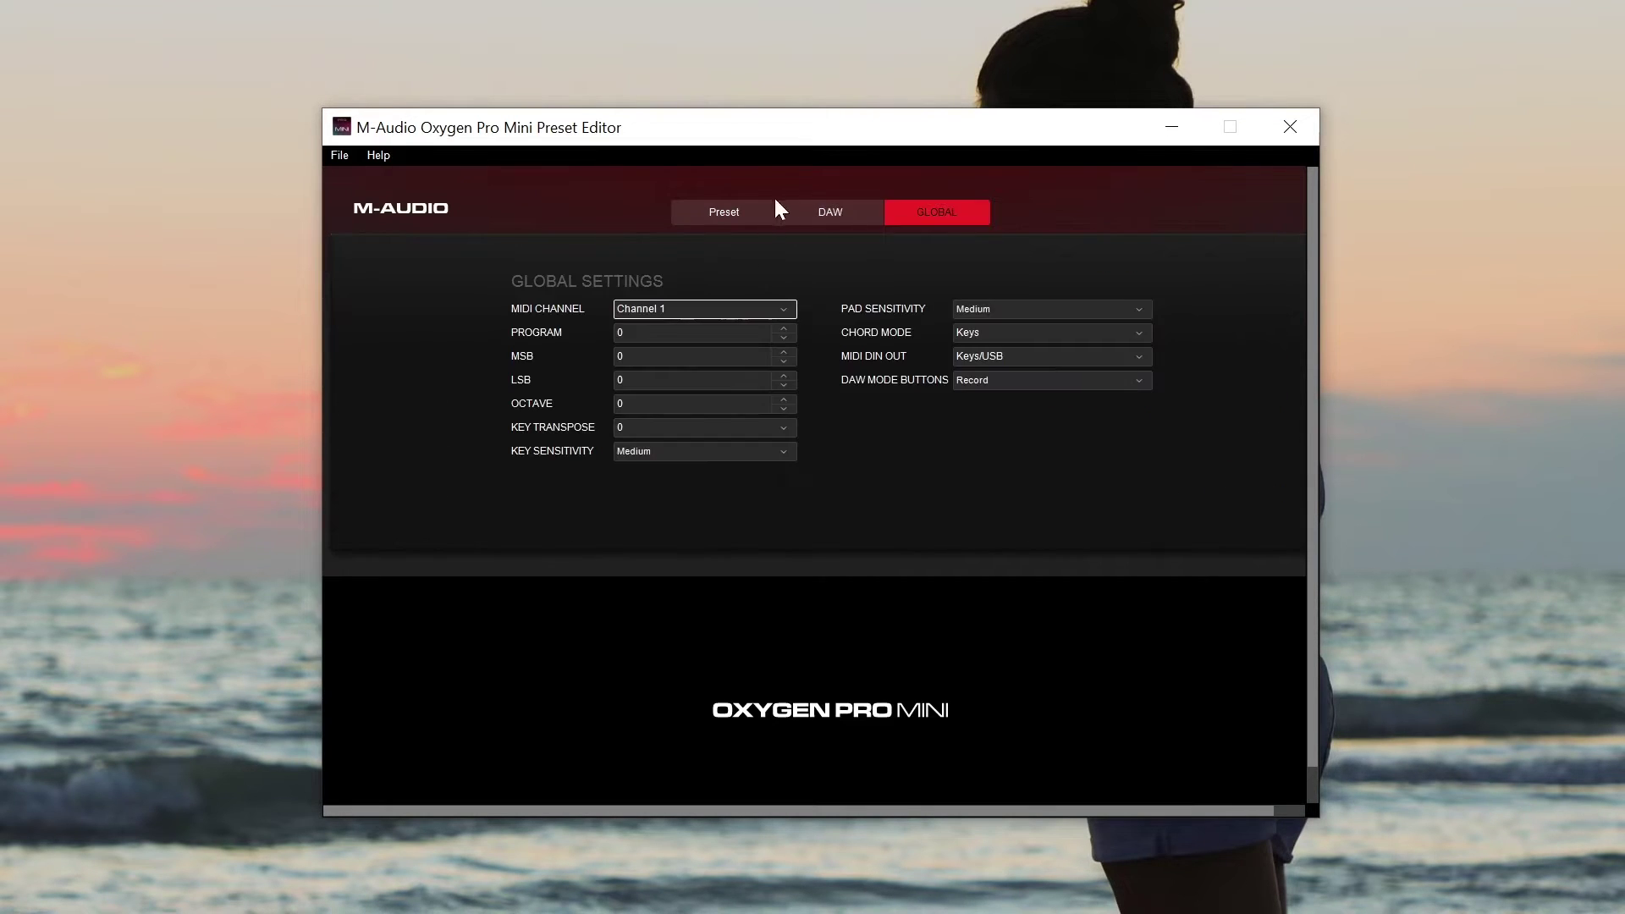
click(755, 212)
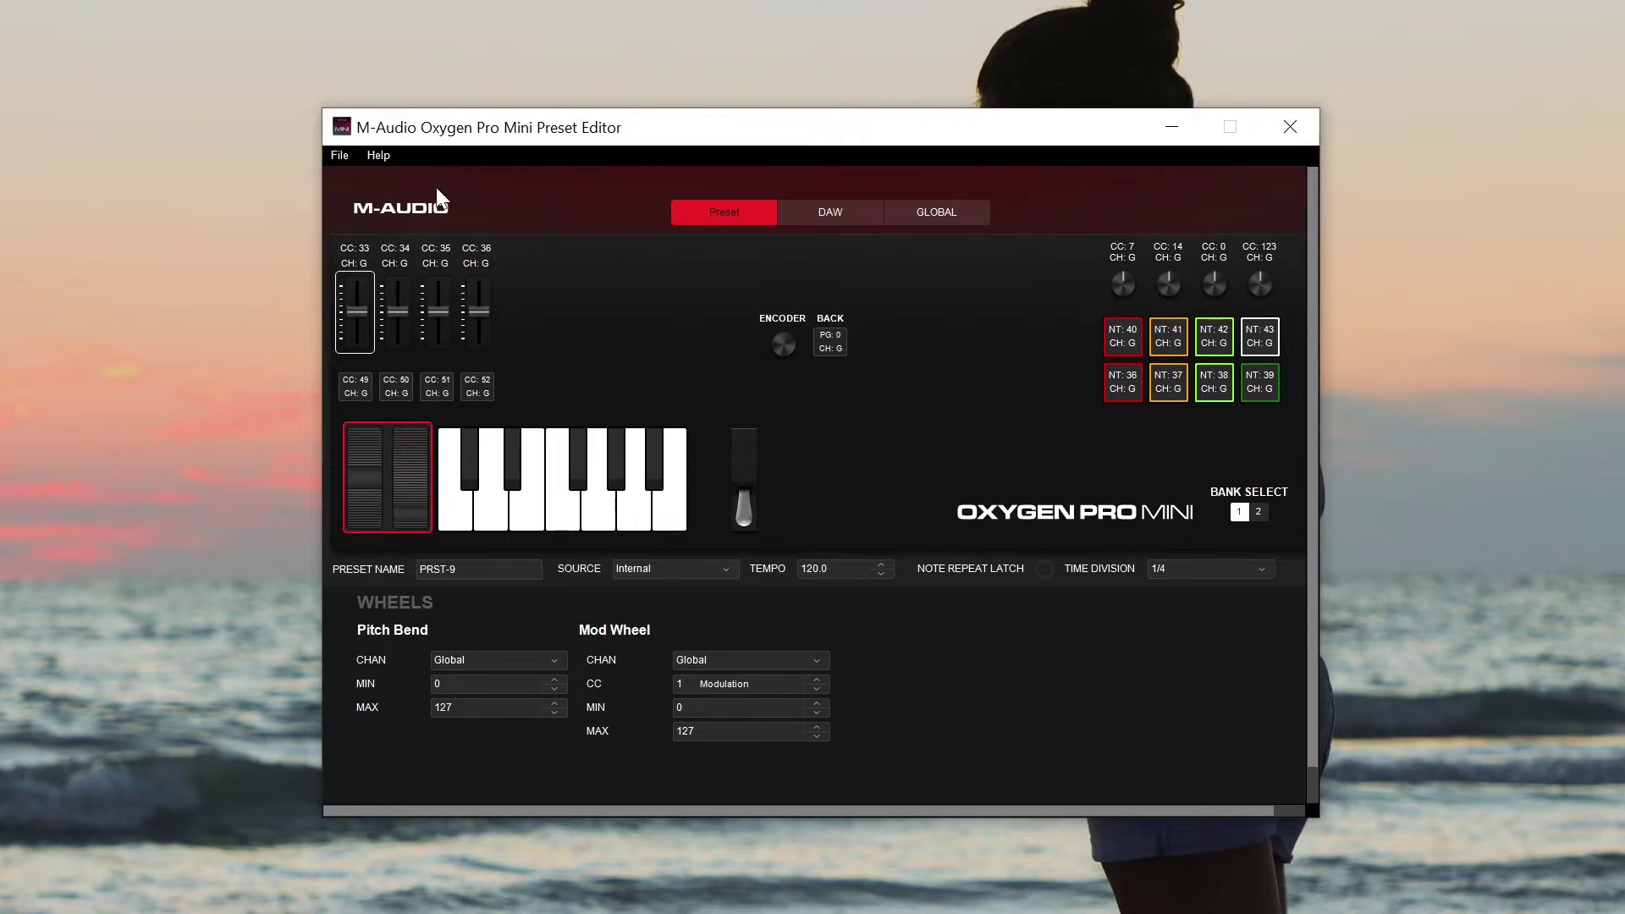
click(340, 156)
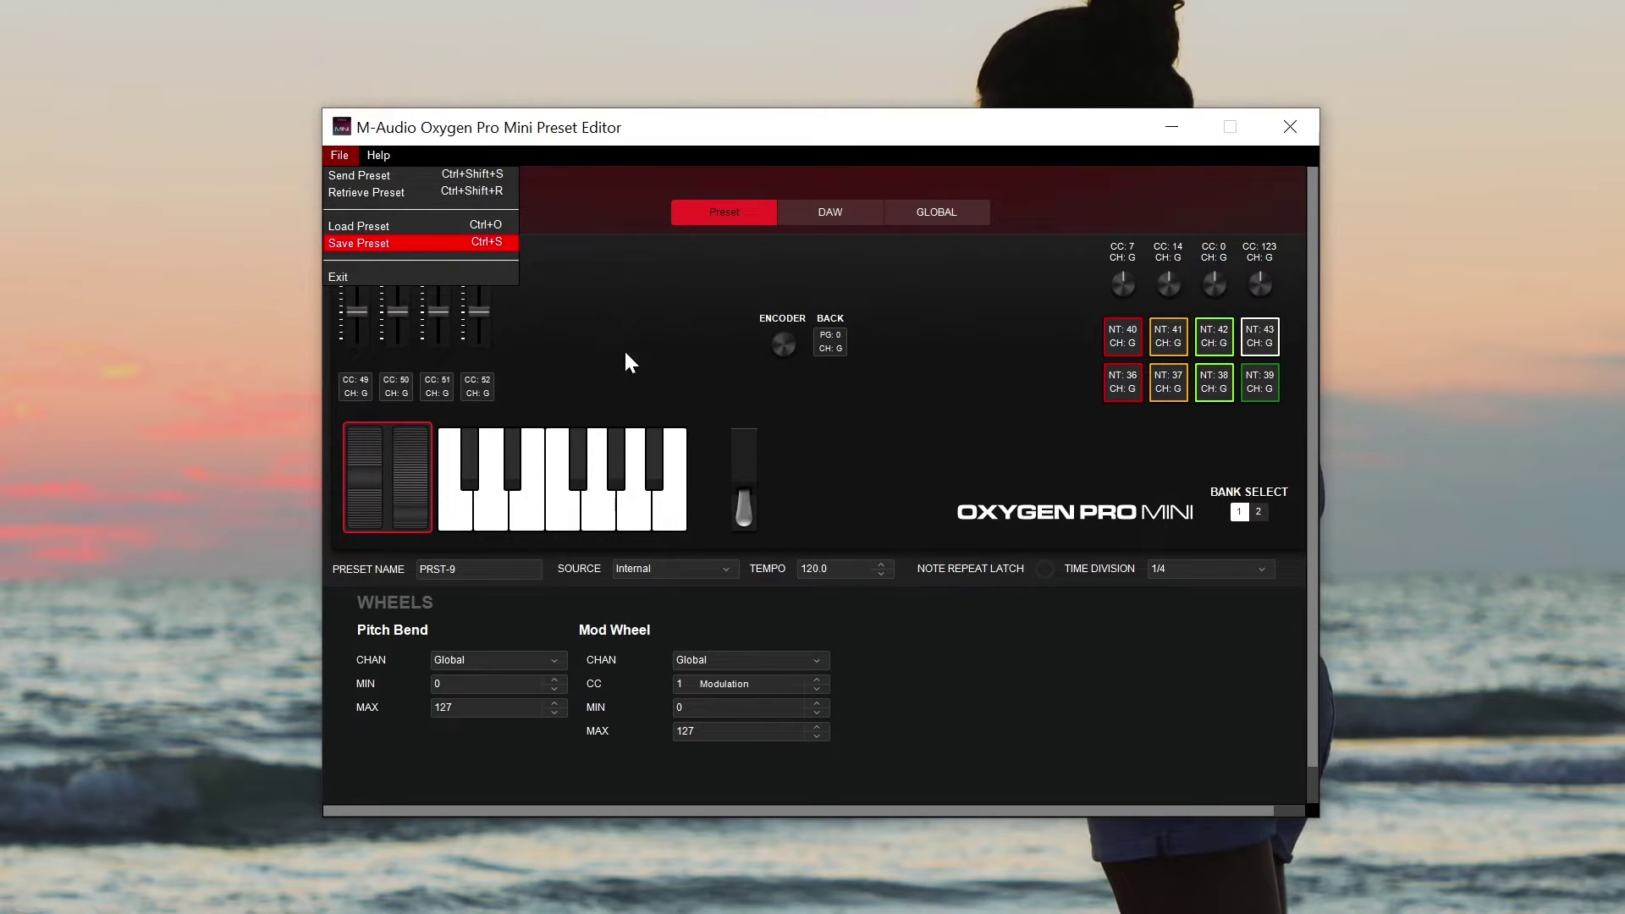
Step: Close the File menu, leaving PRST-9 shown with faders on CC 33–36, Global channel
click(611, 299)
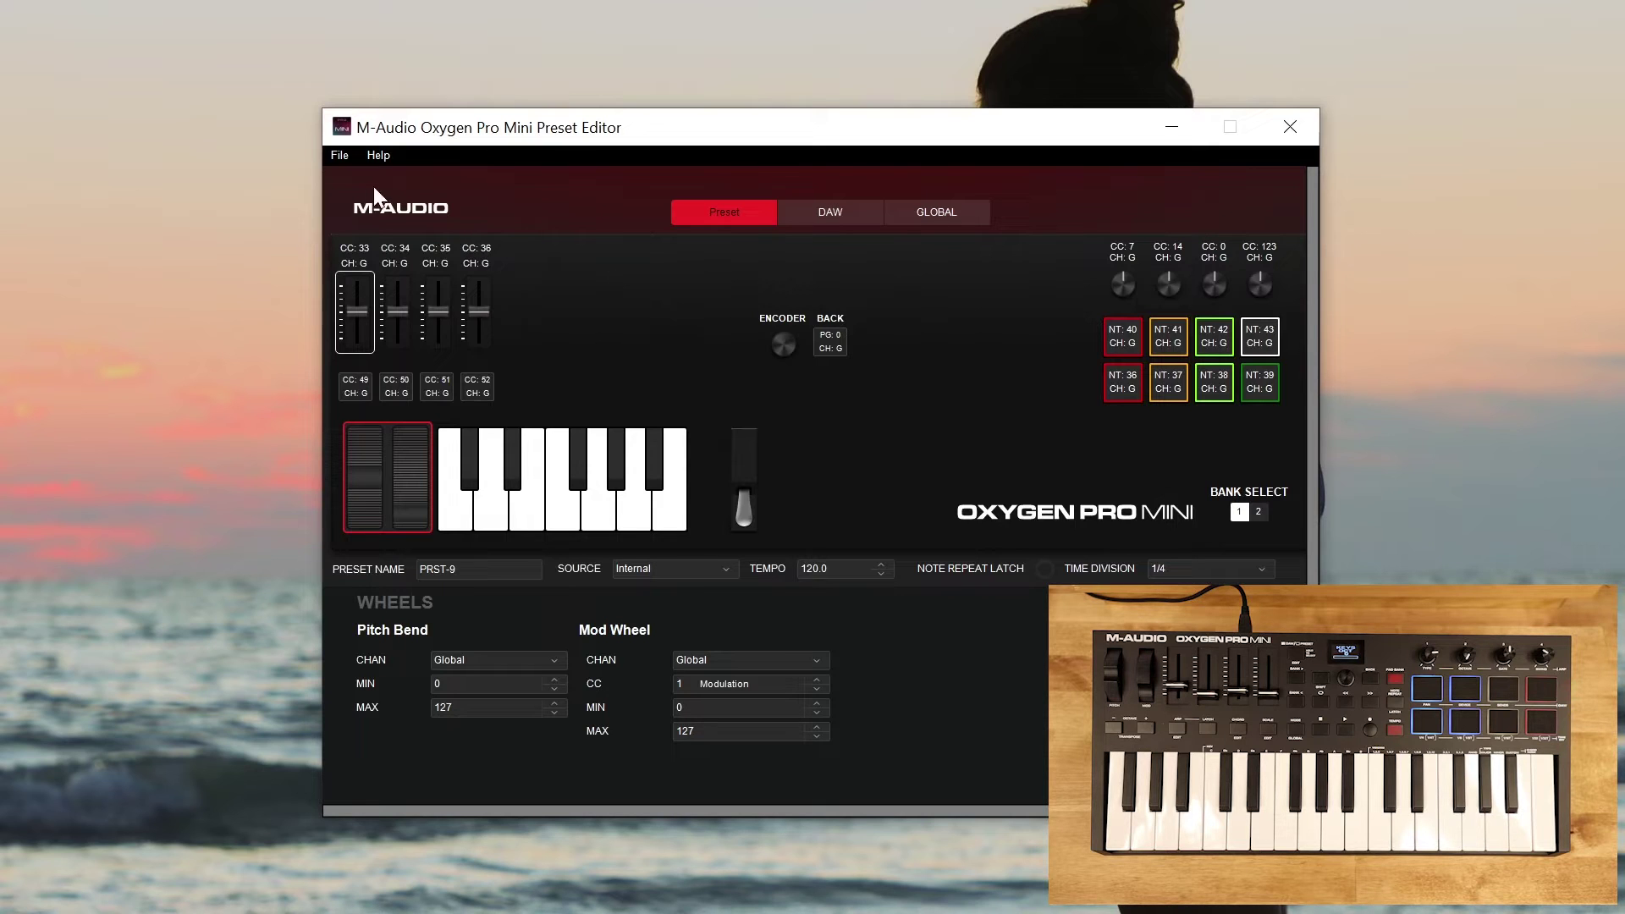
click(341, 158)
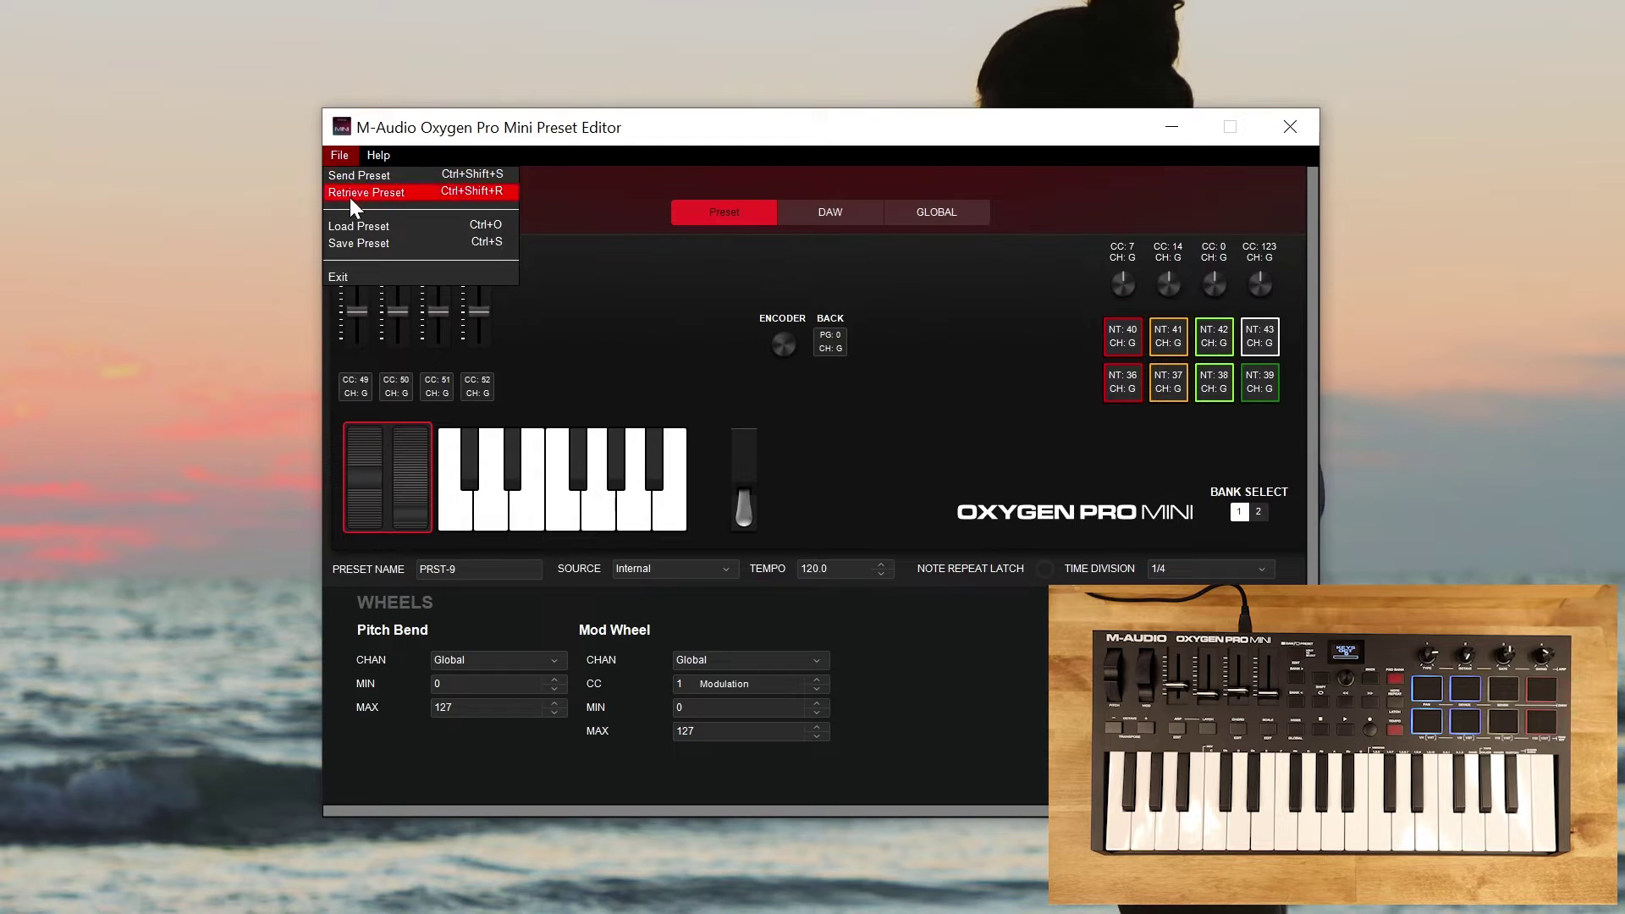
Step: Retrieve Preset 3 from the keyboard, loading MINI-GR with faders on CC 14, 71, 91, 73
click(354, 193)
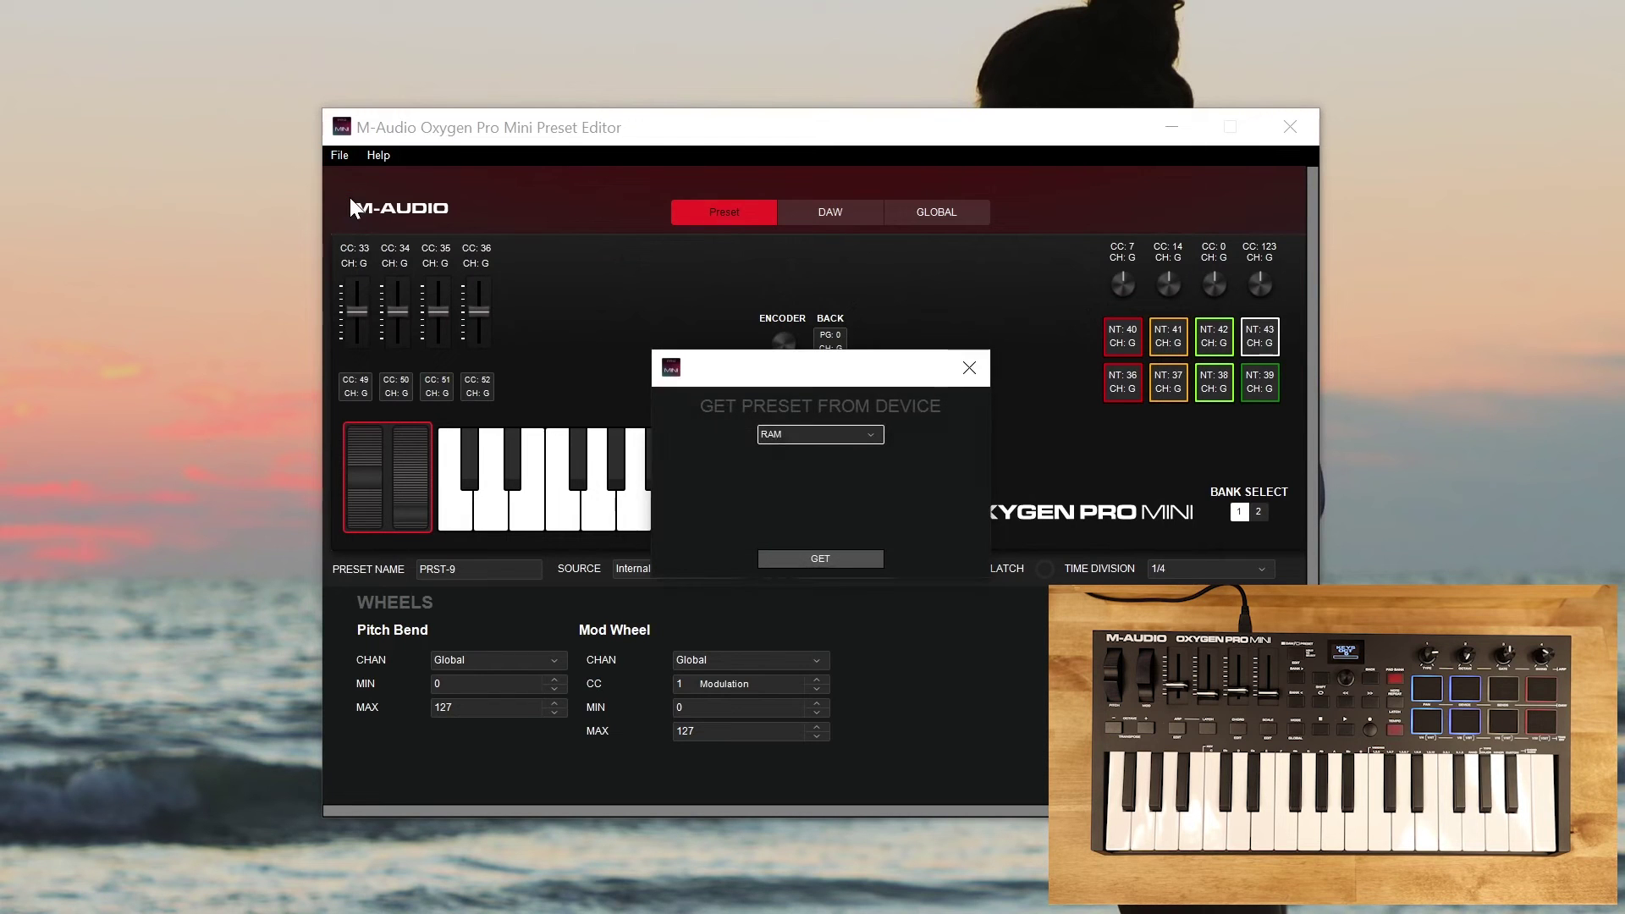
click(822, 436)
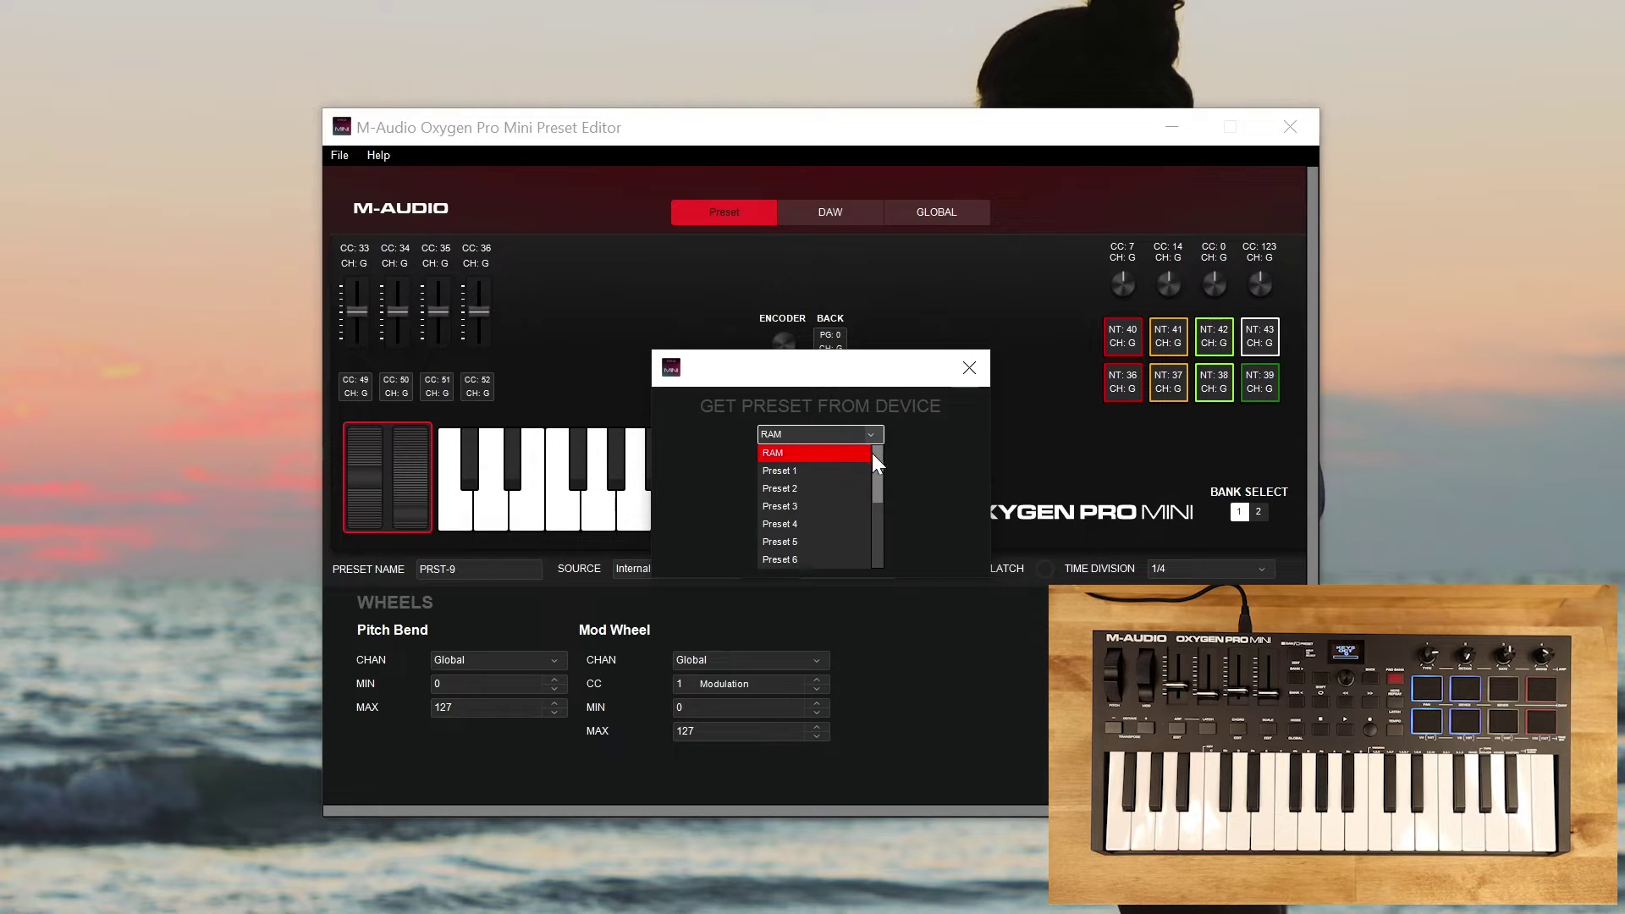
mouse_move(880, 457)
mouse_down()
mouse_move(876, 548)
mouse_move(885, 470)
mouse_up()
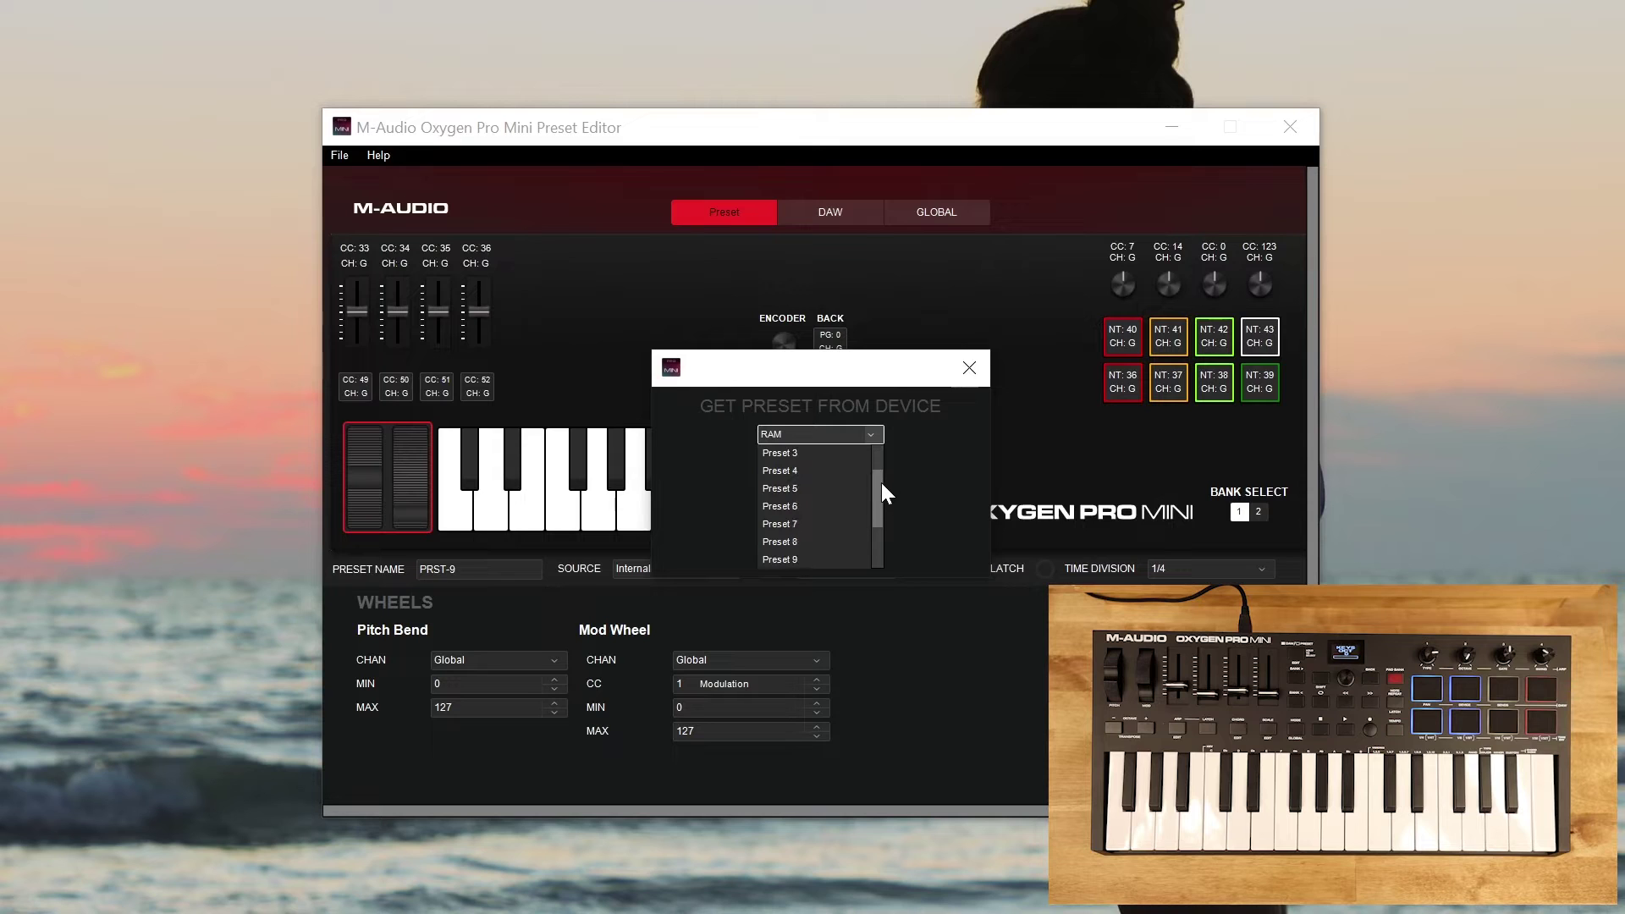
click(826, 453)
click(813, 560)
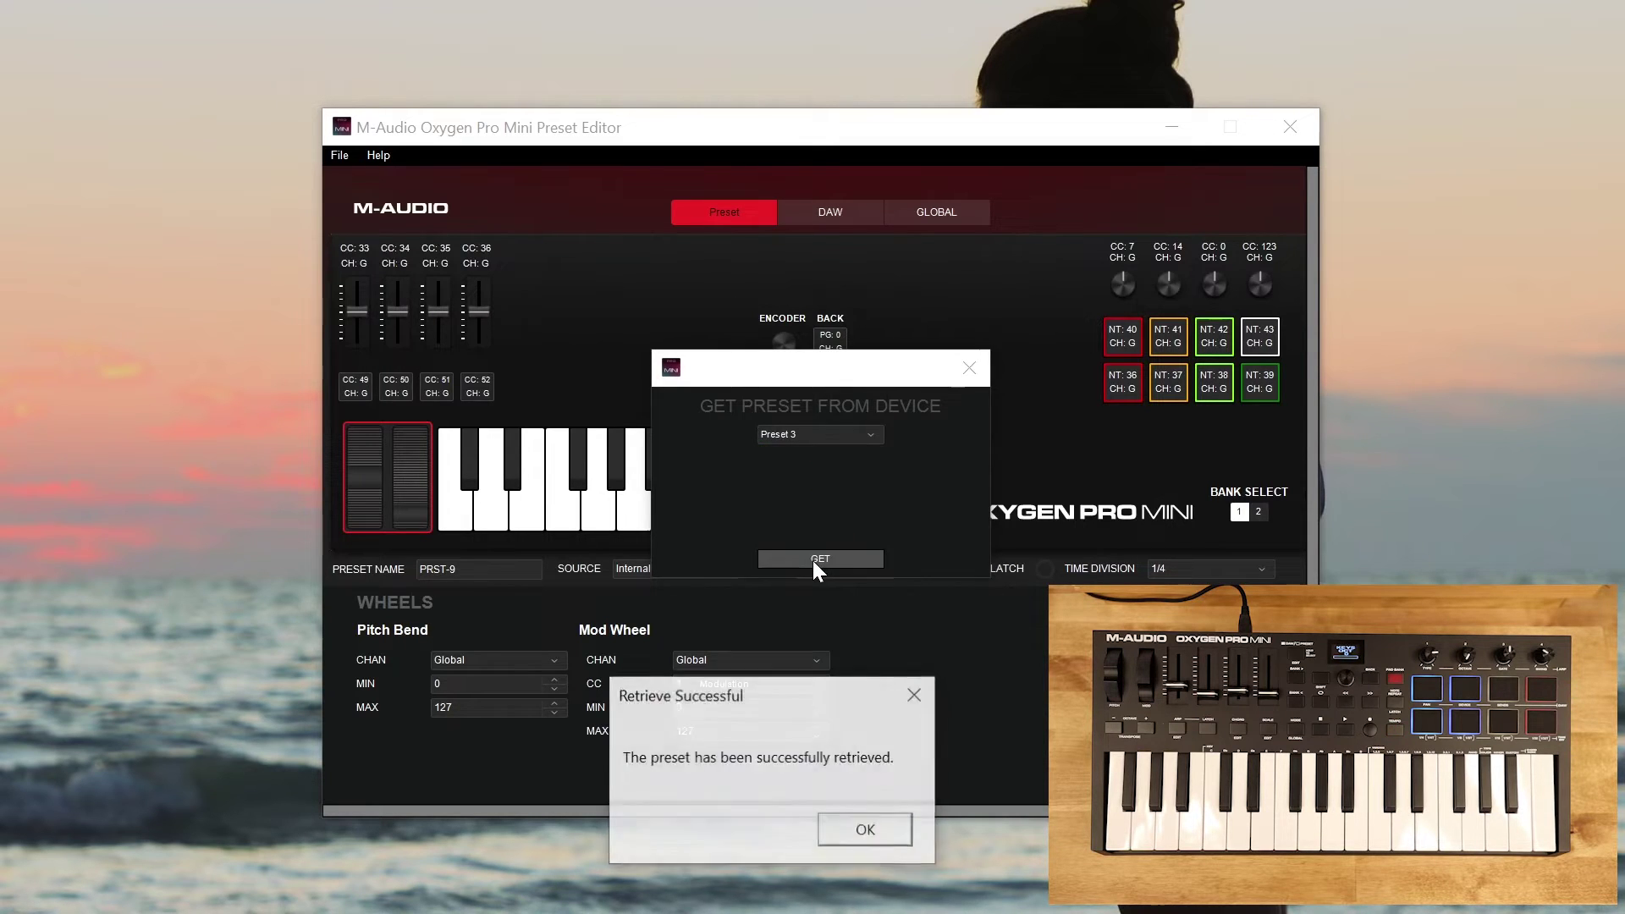
click(864, 828)
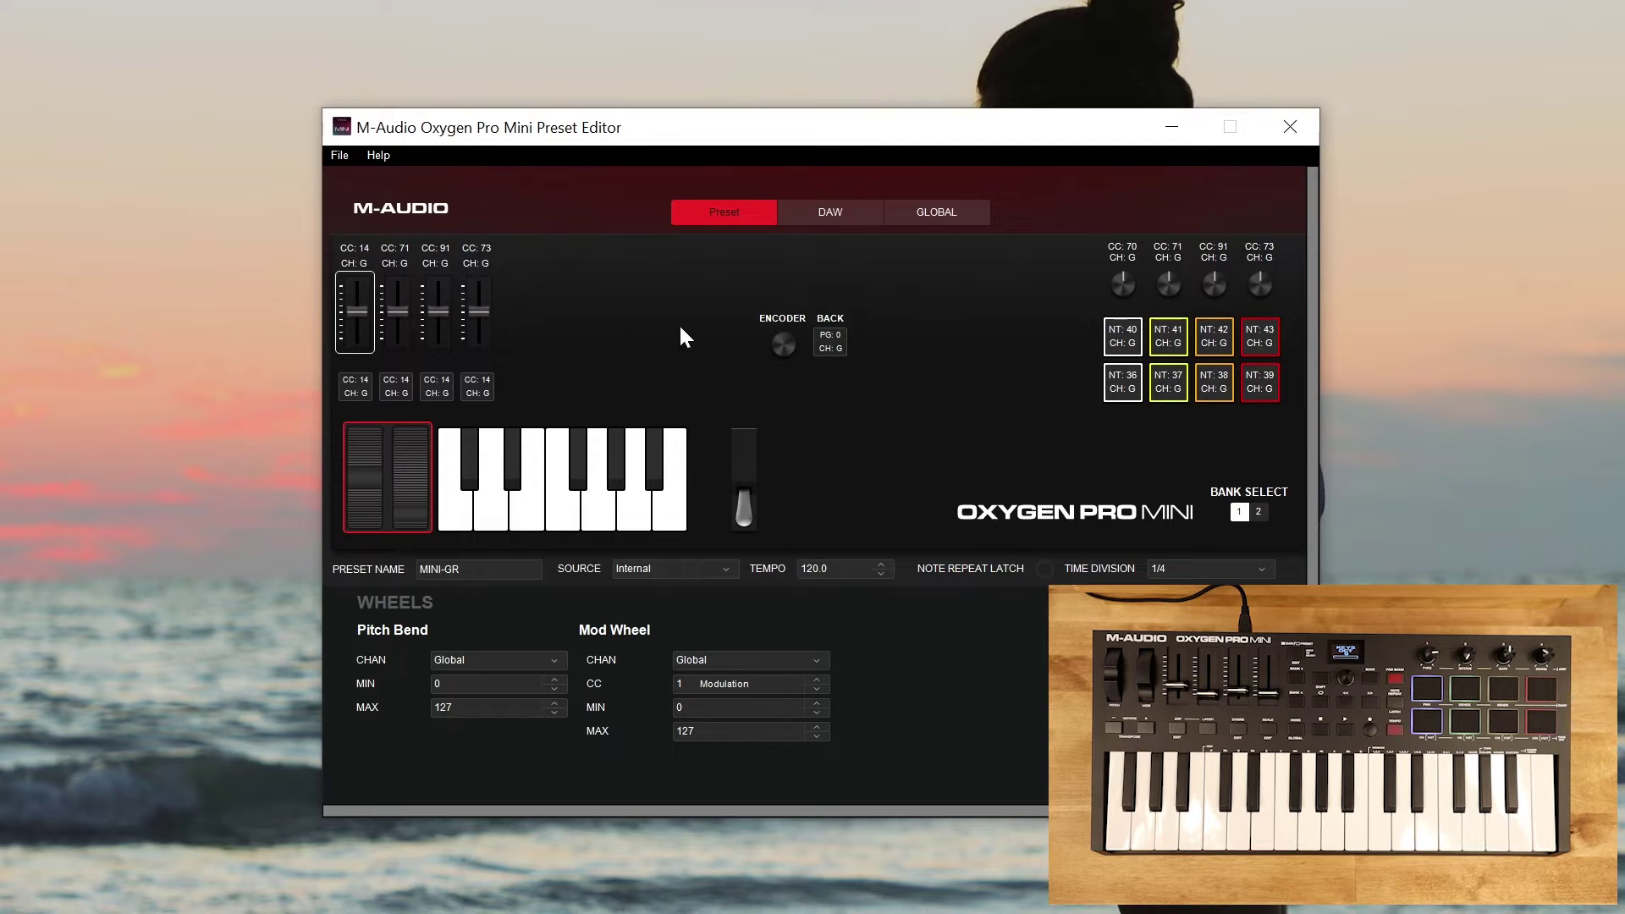
Step: Switch to the DAW page showing bank, transport and hot-key assignments
click(841, 214)
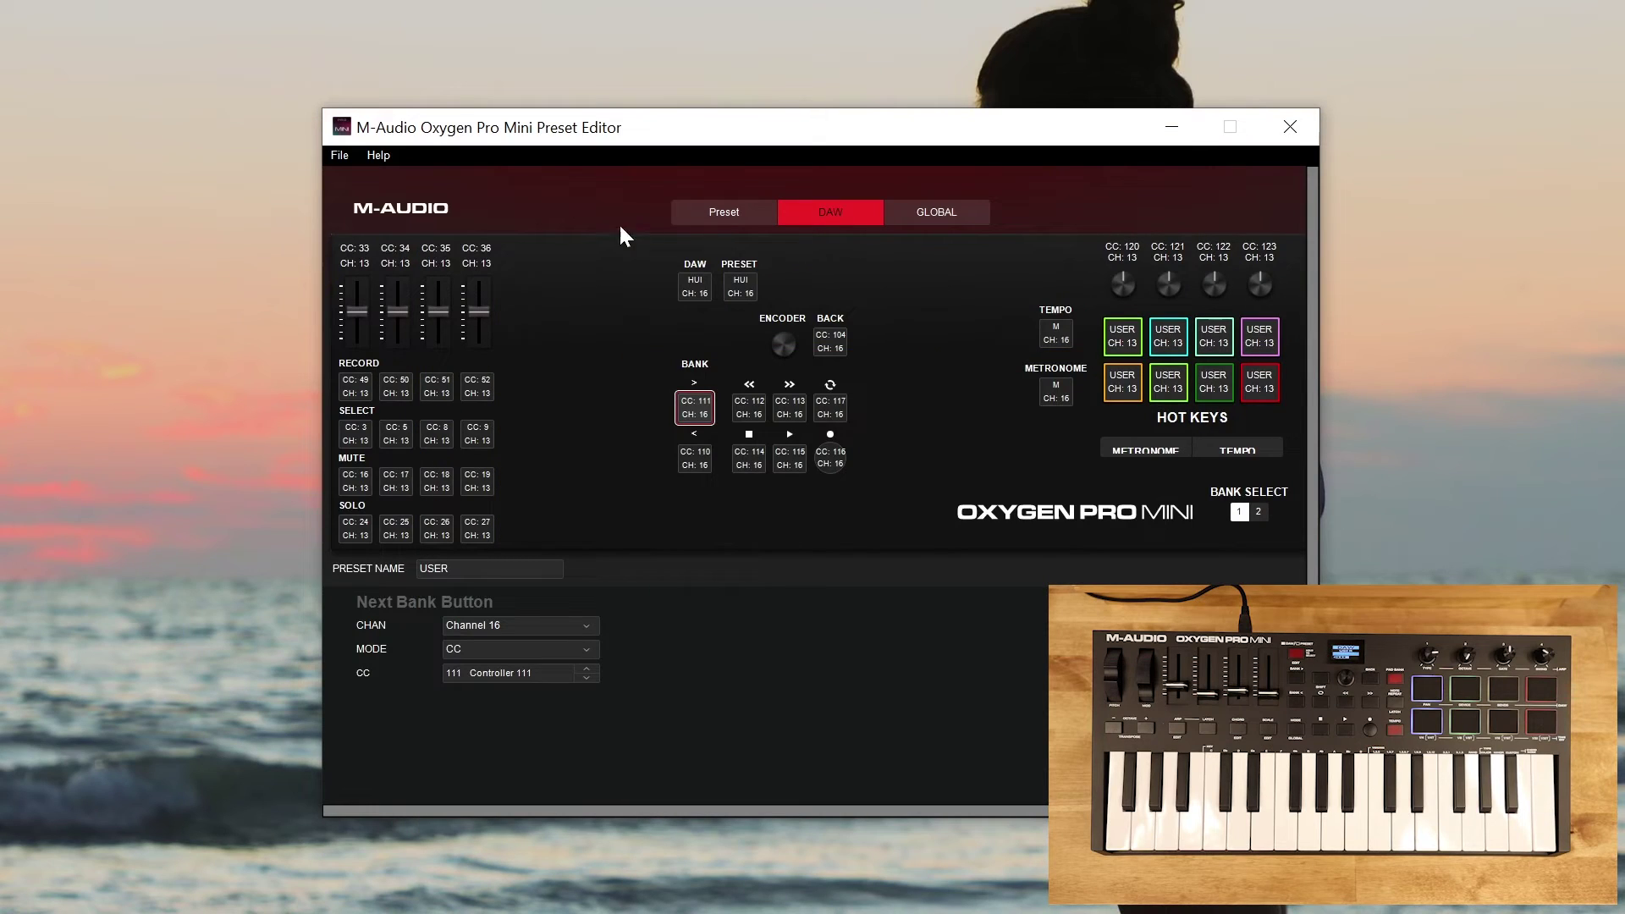
click(341, 159)
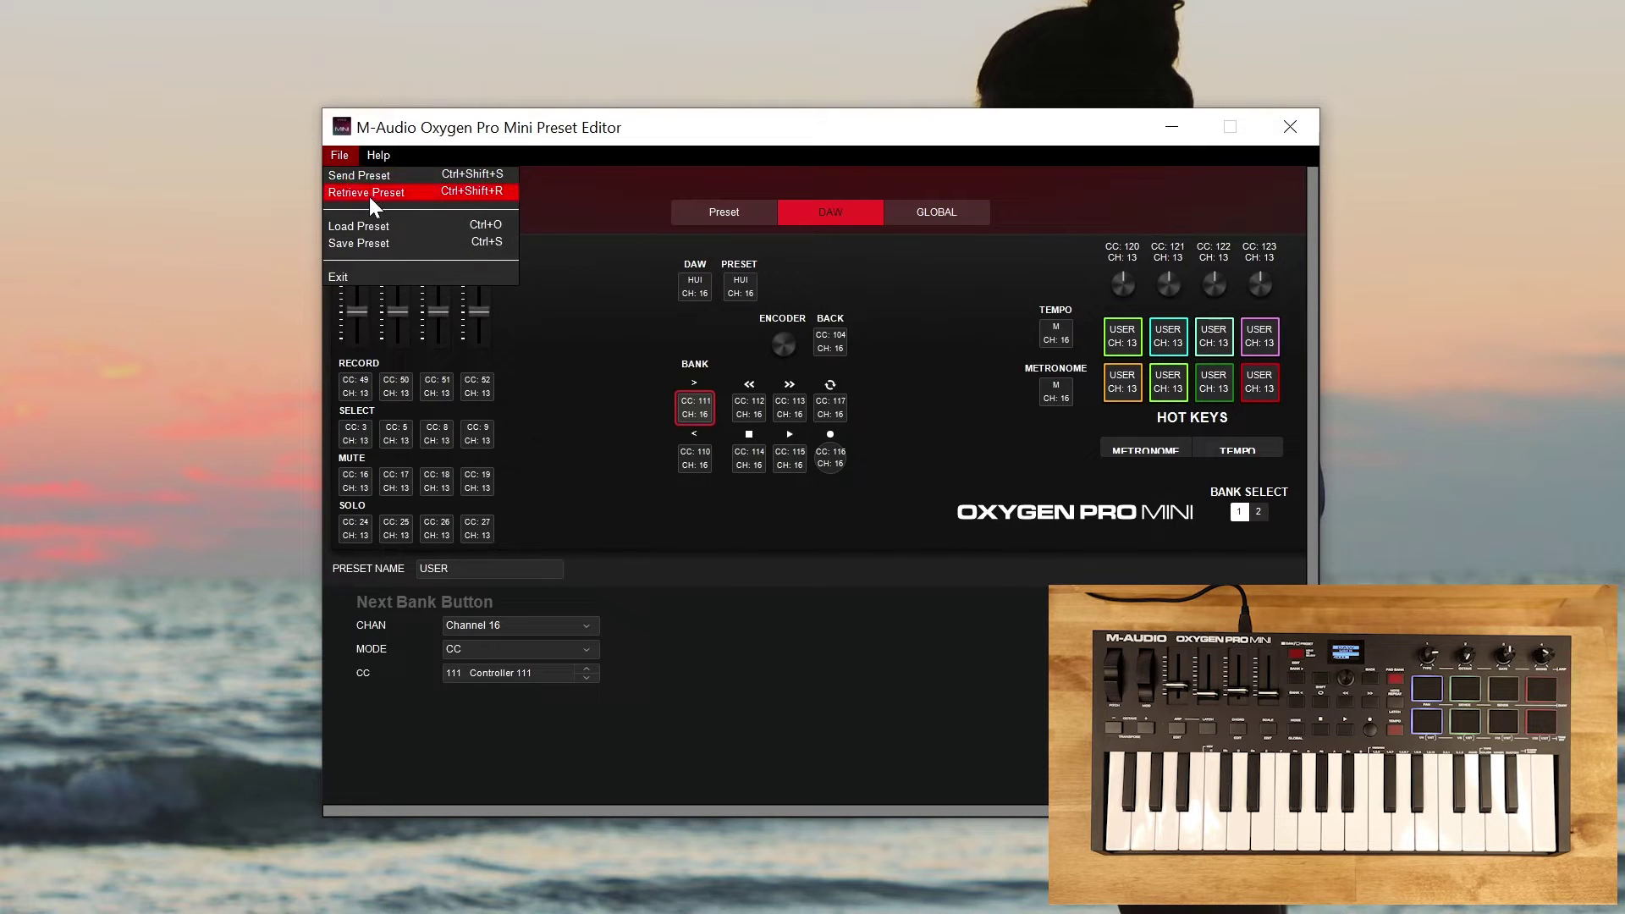
Step: Retrieve again and confirm, showing USER's Next Bank Button on CC 111, channel 16
click(369, 194)
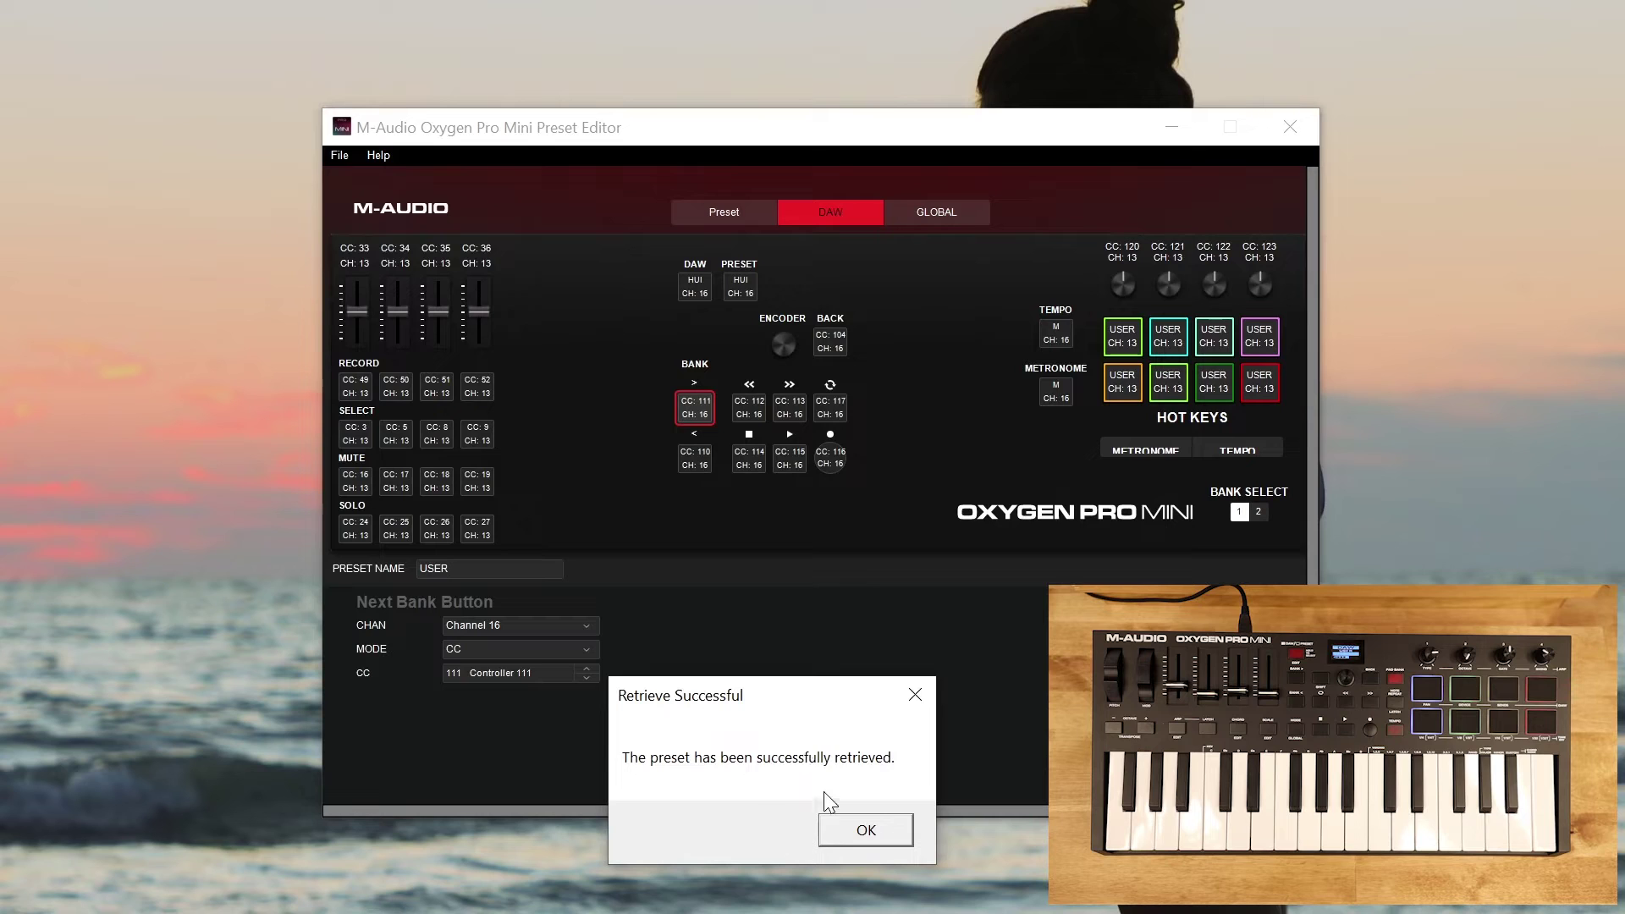
click(854, 821)
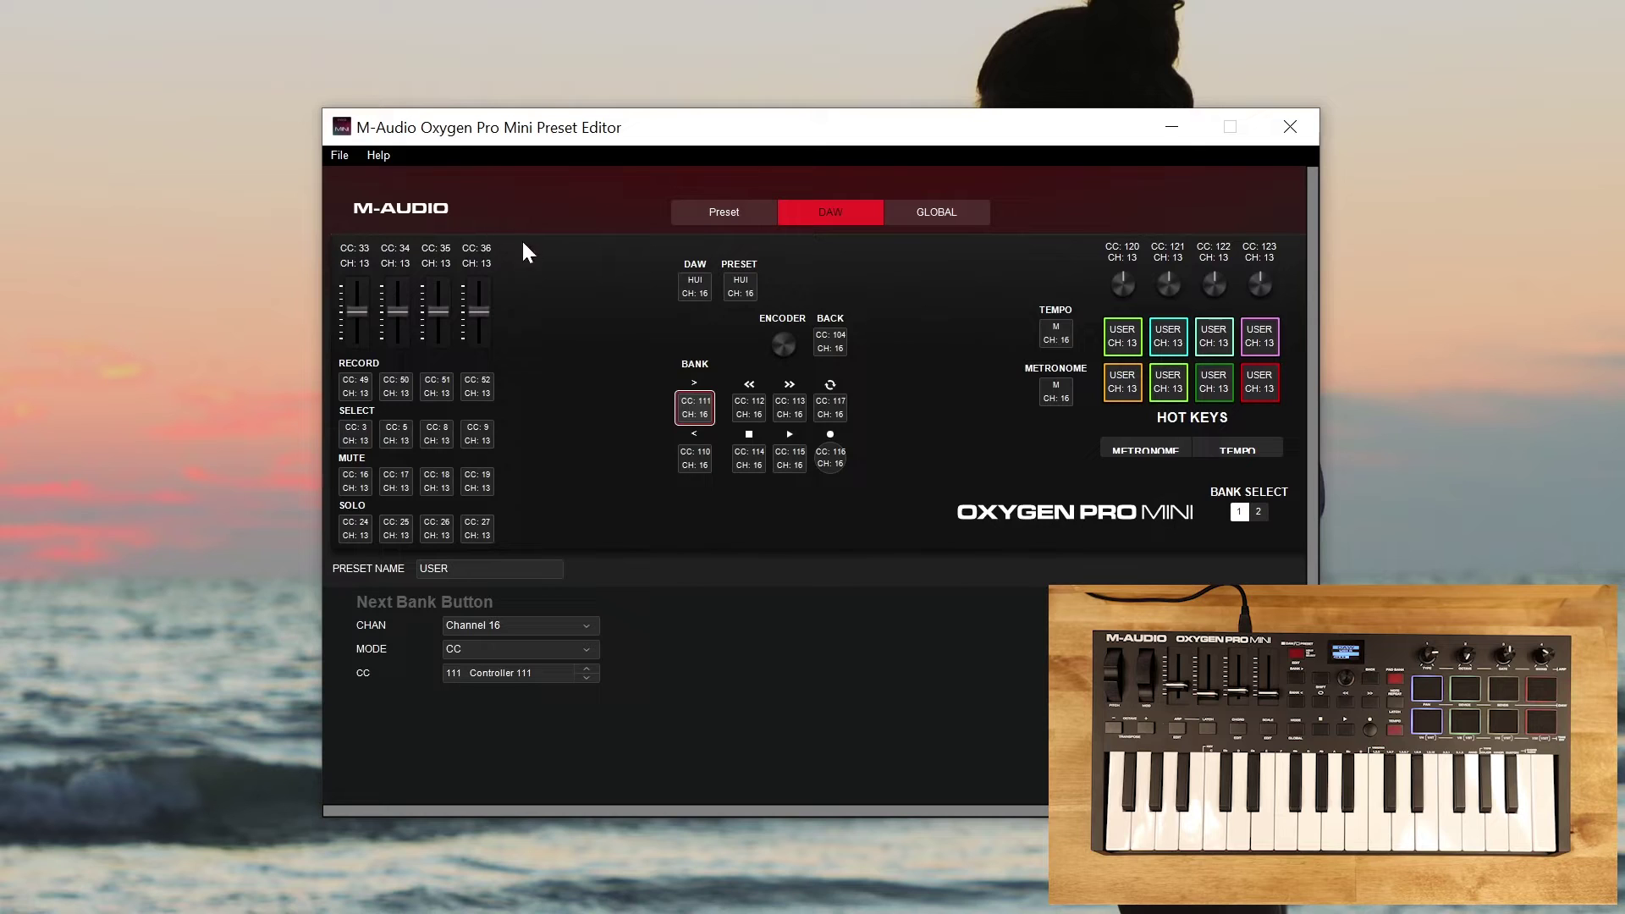
key(alt+f)
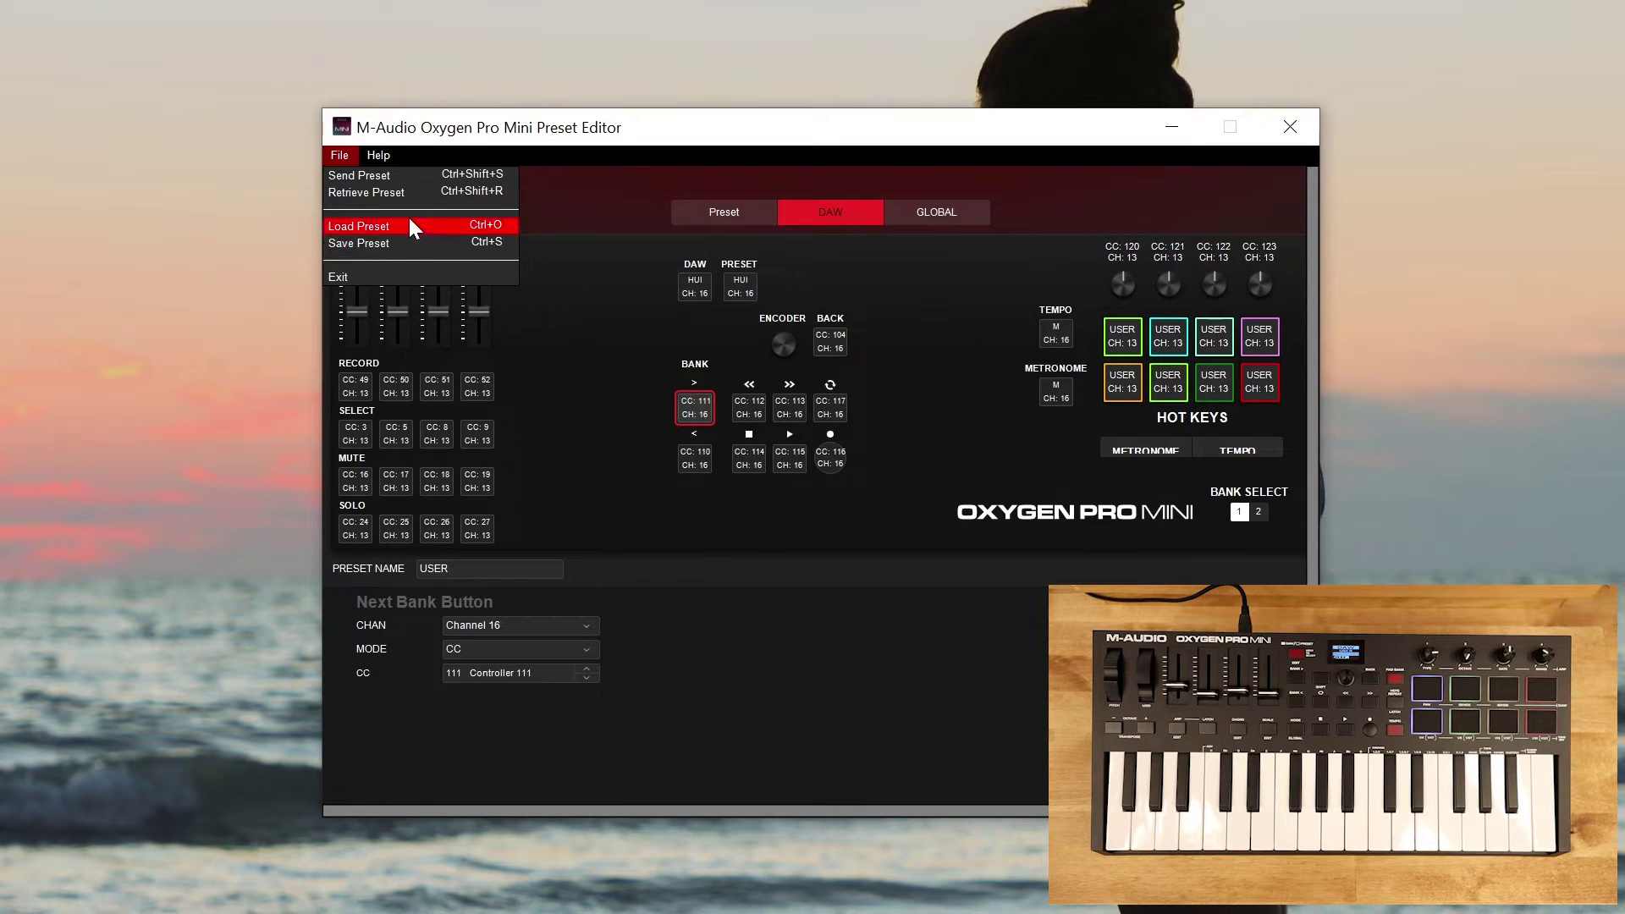
Step: Switch to the GLOBAL page and refresh its settings by retrieving them from the controller
click(618, 484)
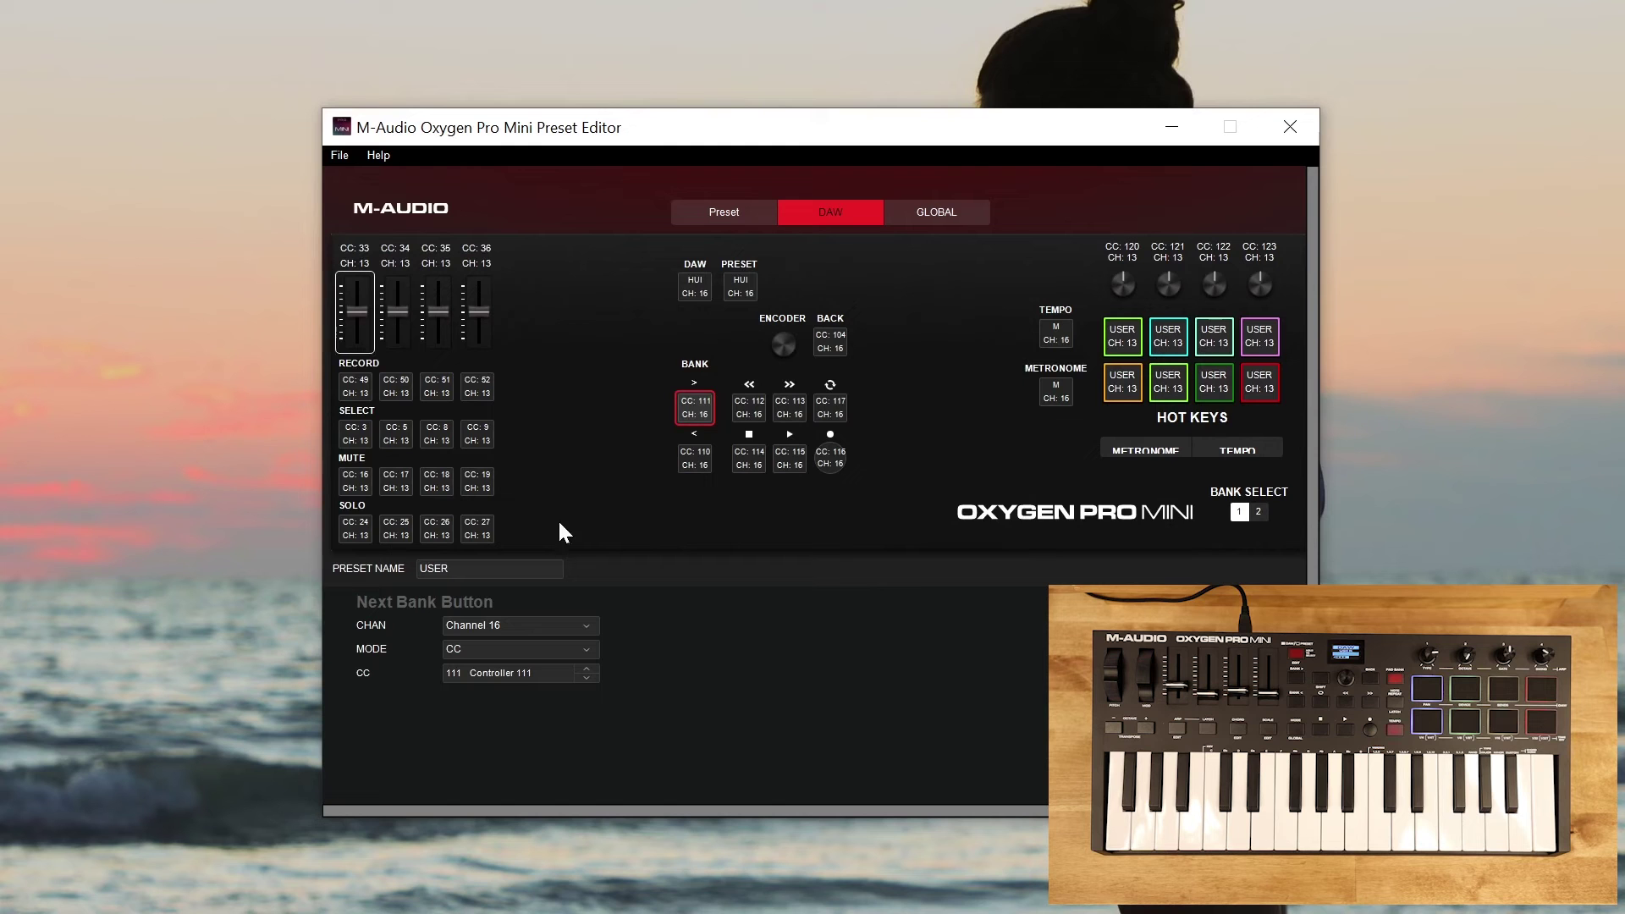
click(928, 215)
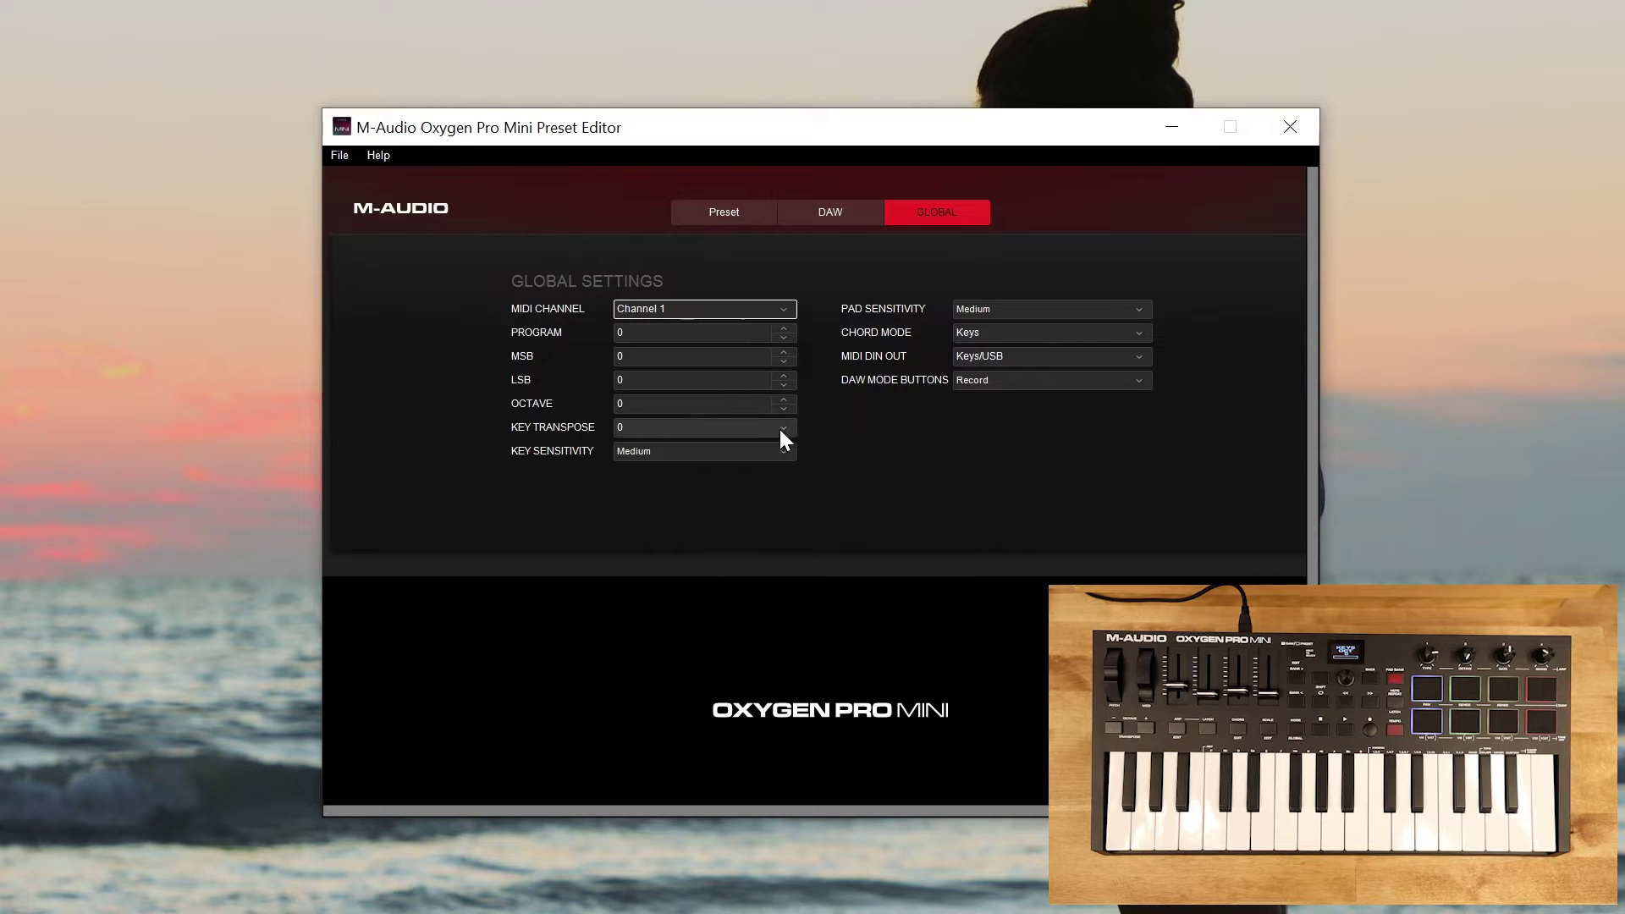
click(347, 155)
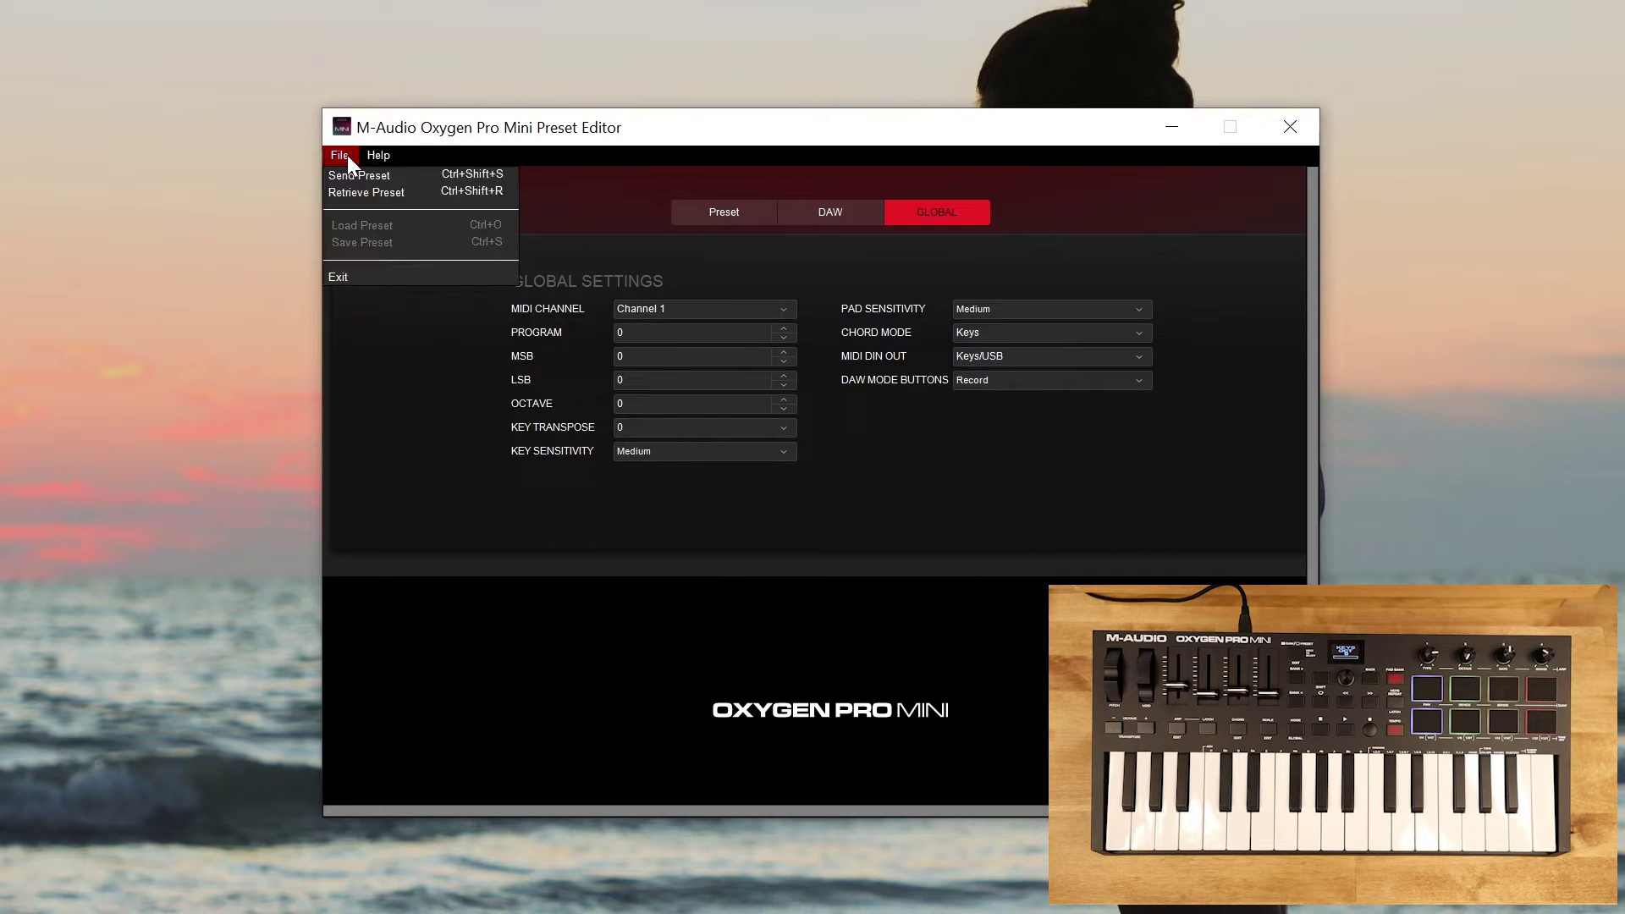
click(366, 193)
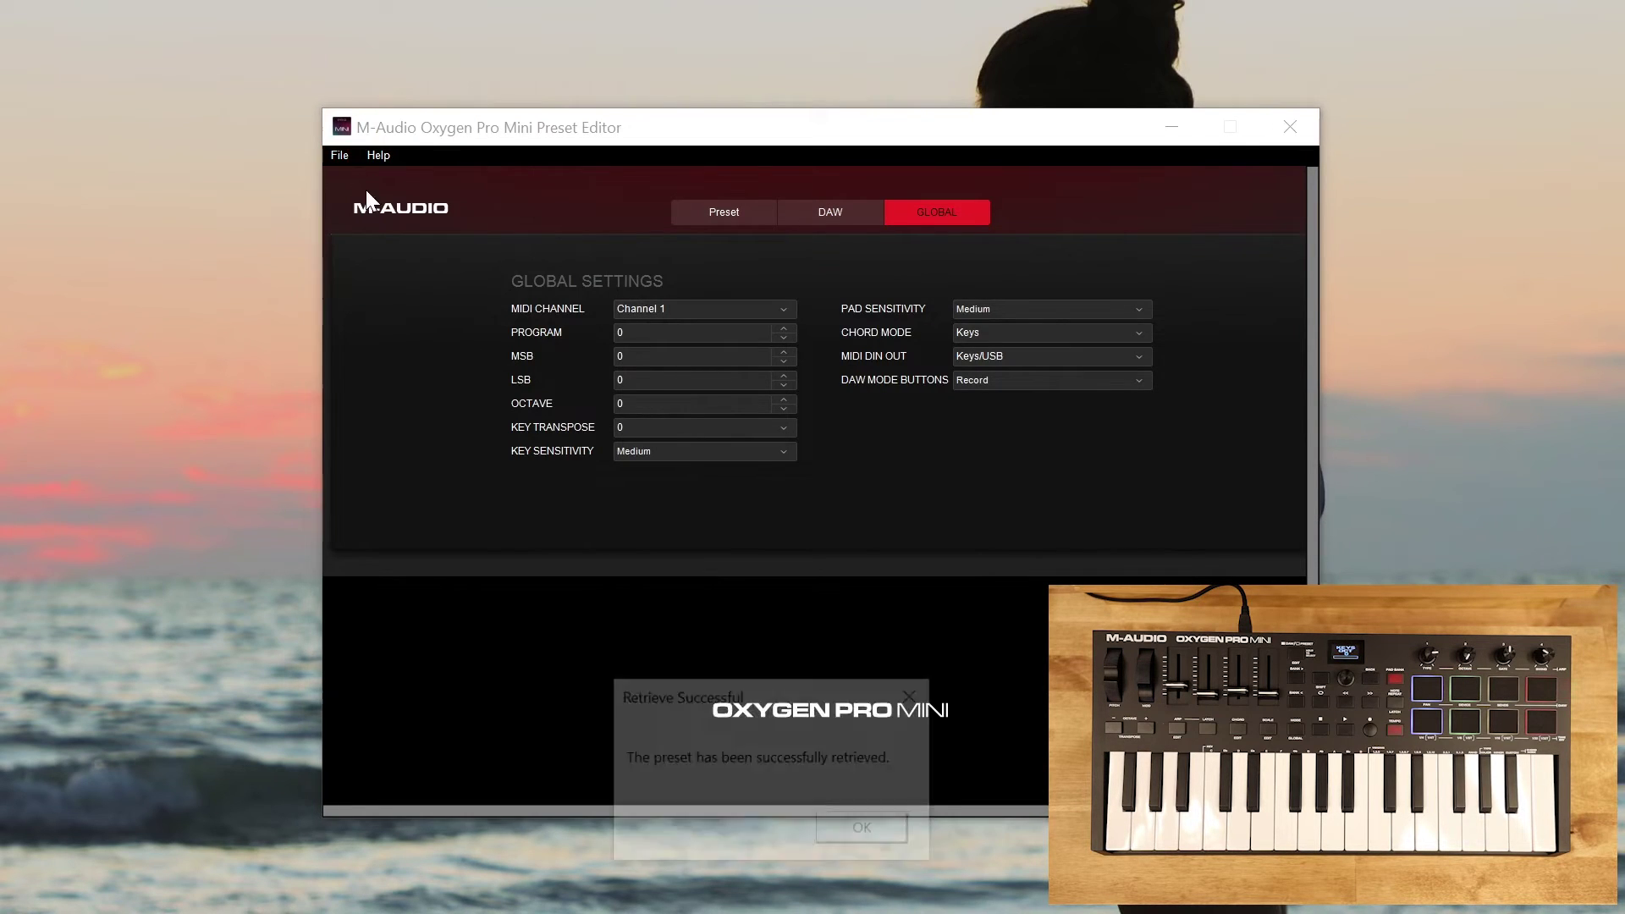
click(863, 828)
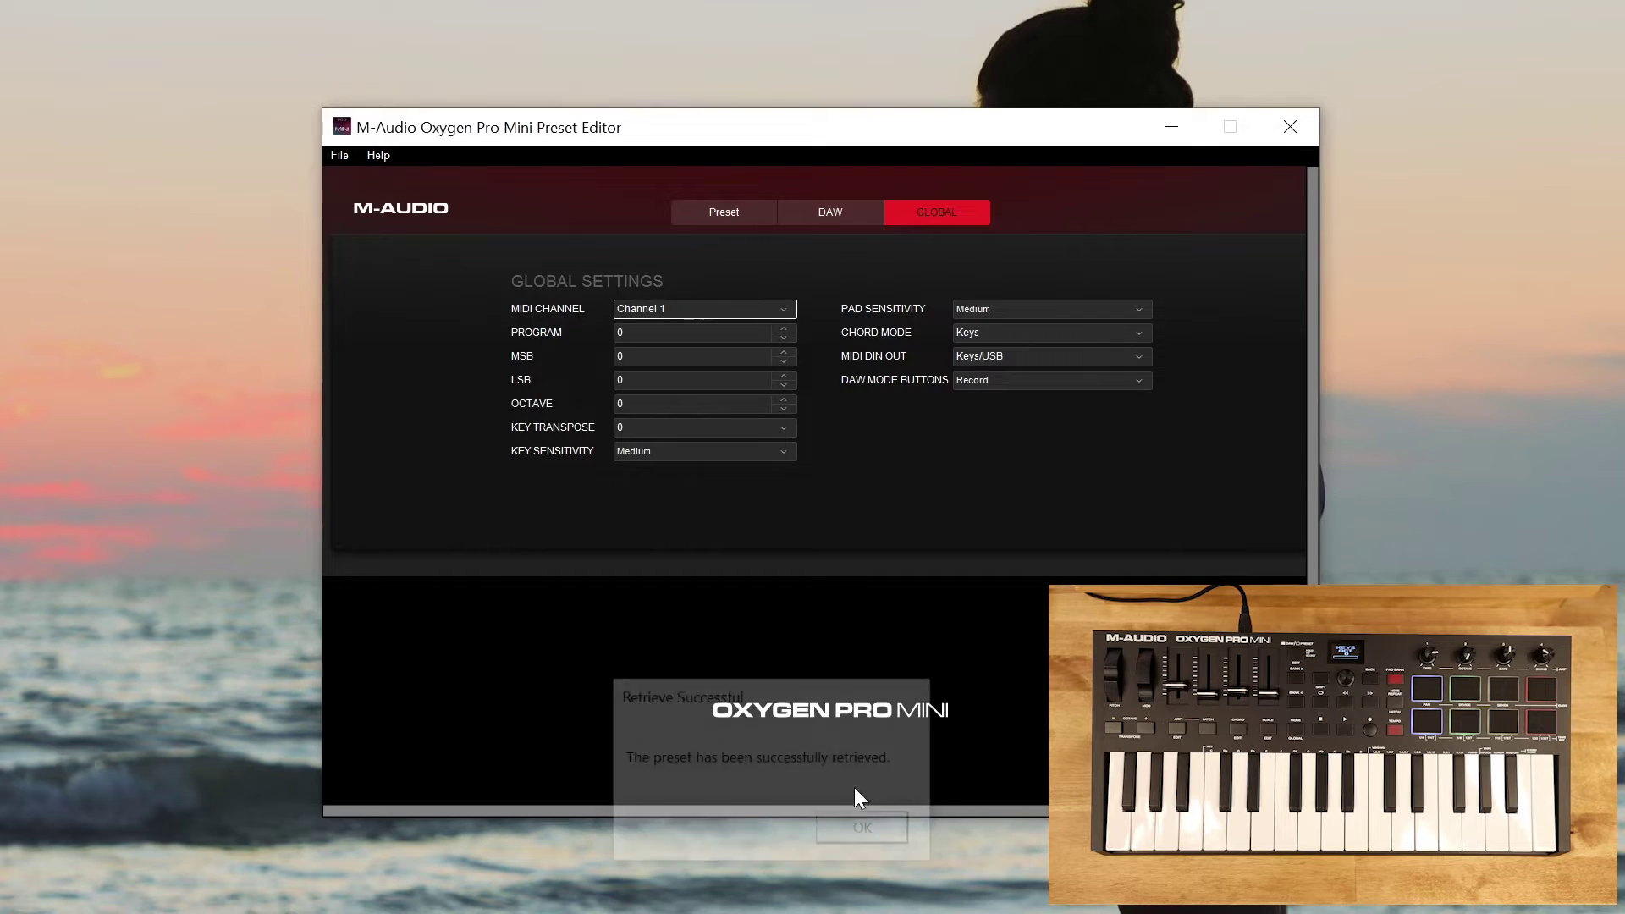
click(341, 157)
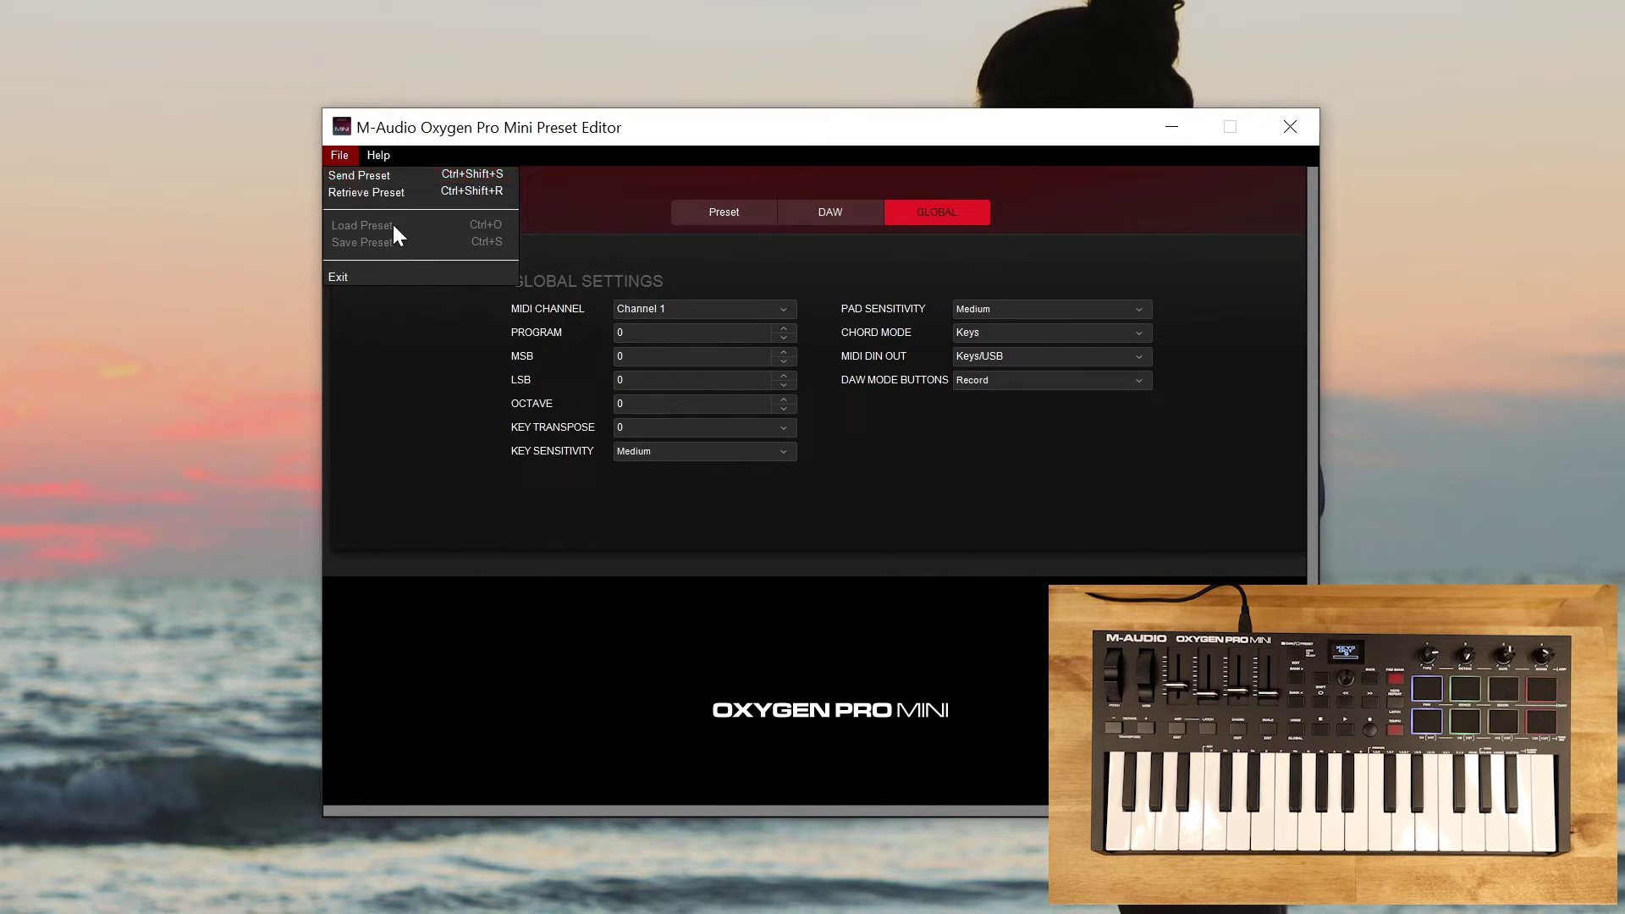
click(385, 348)
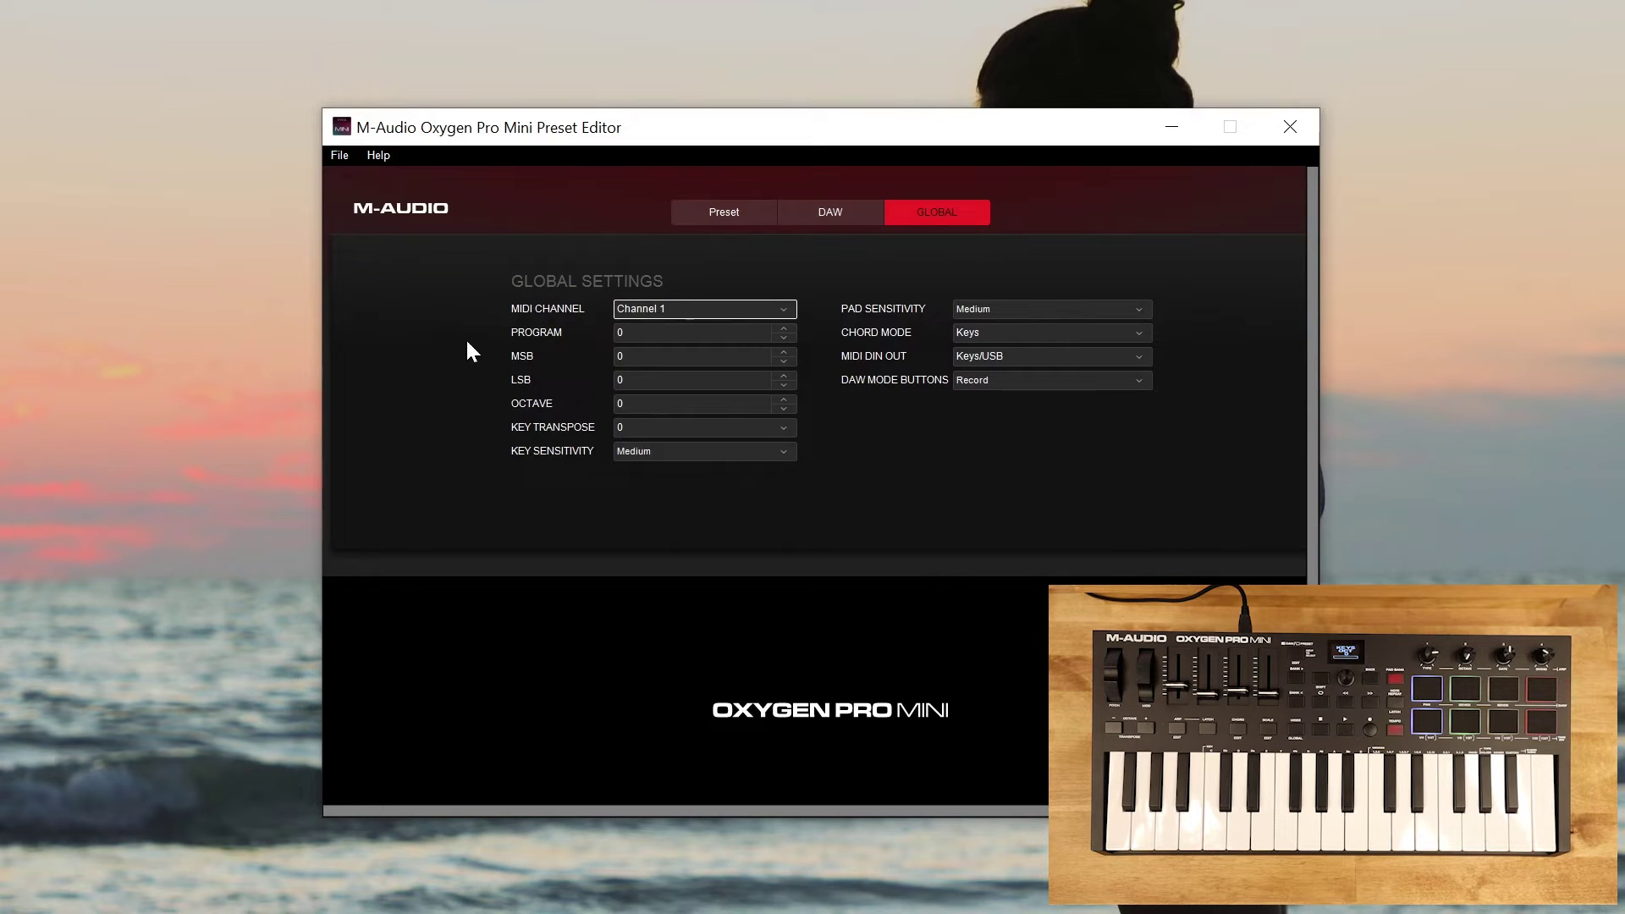
Step: Return to the Preset page after a brief look at the DAW mappings
click(727, 218)
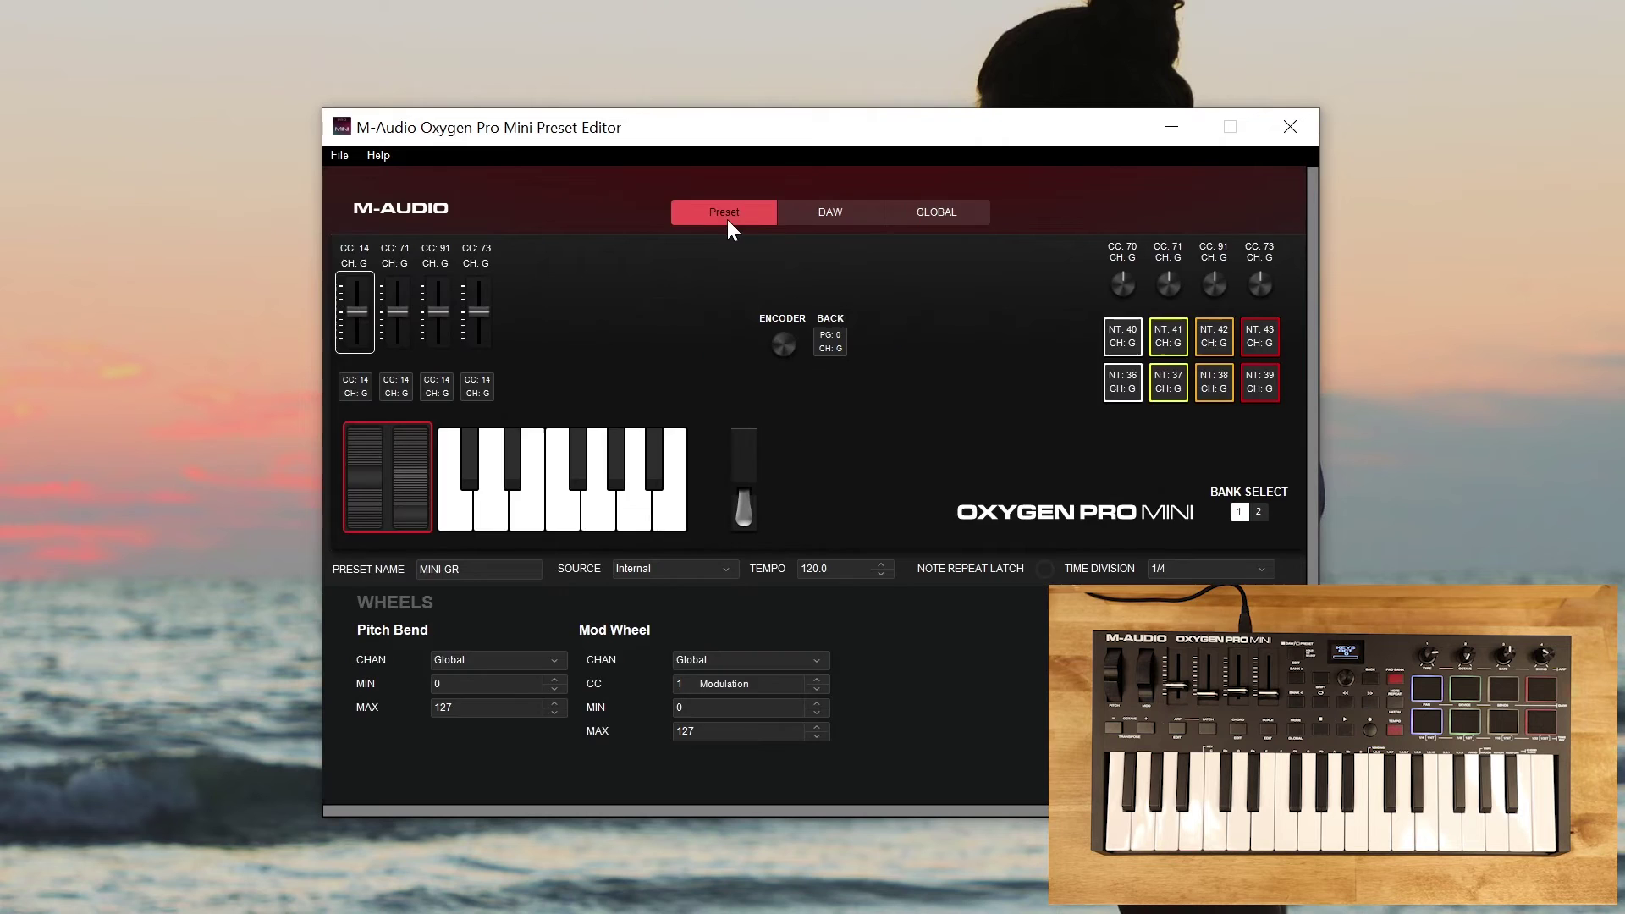
click(805, 220)
click(748, 212)
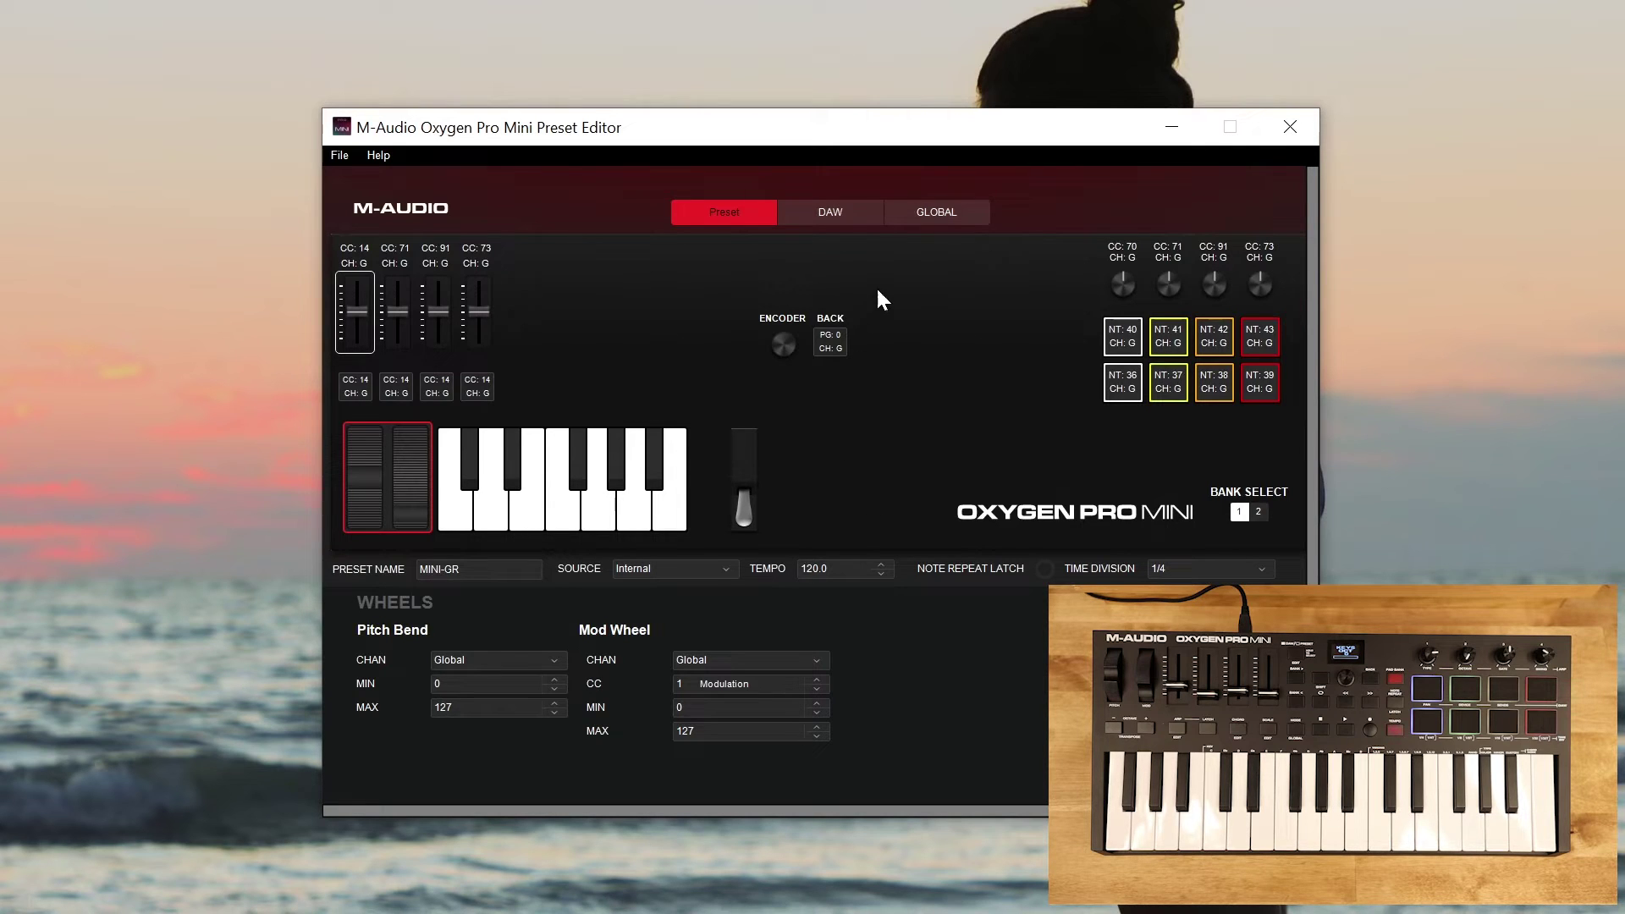
Step: Retrieve Preset 10 from the controller so the editor shows PRST-10
click(341, 157)
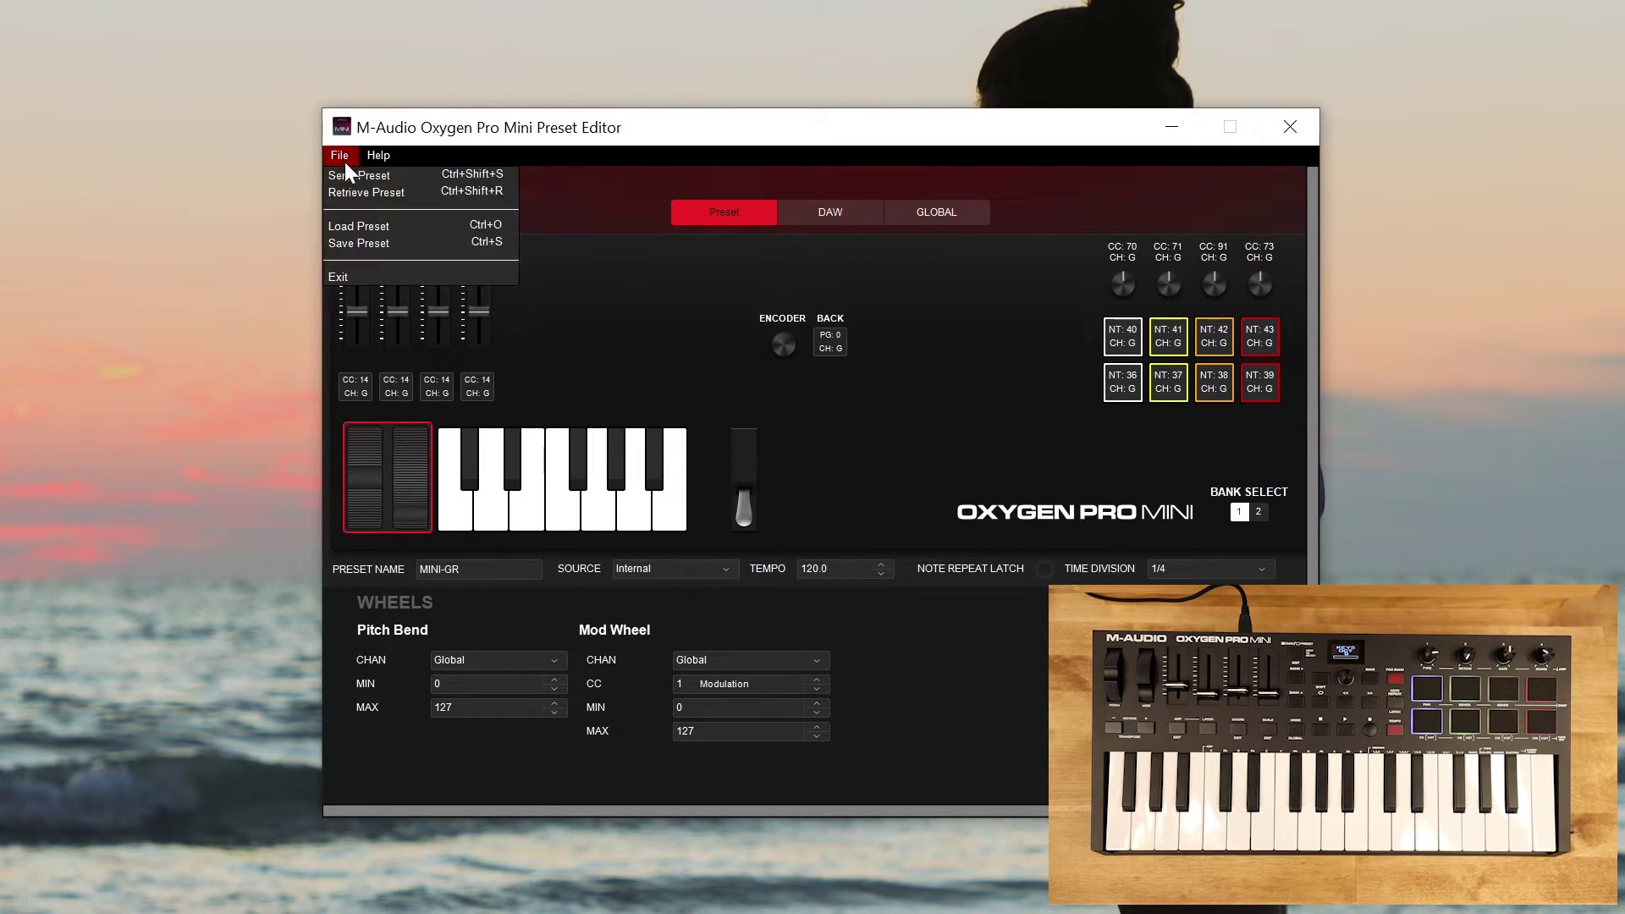
click(356, 194)
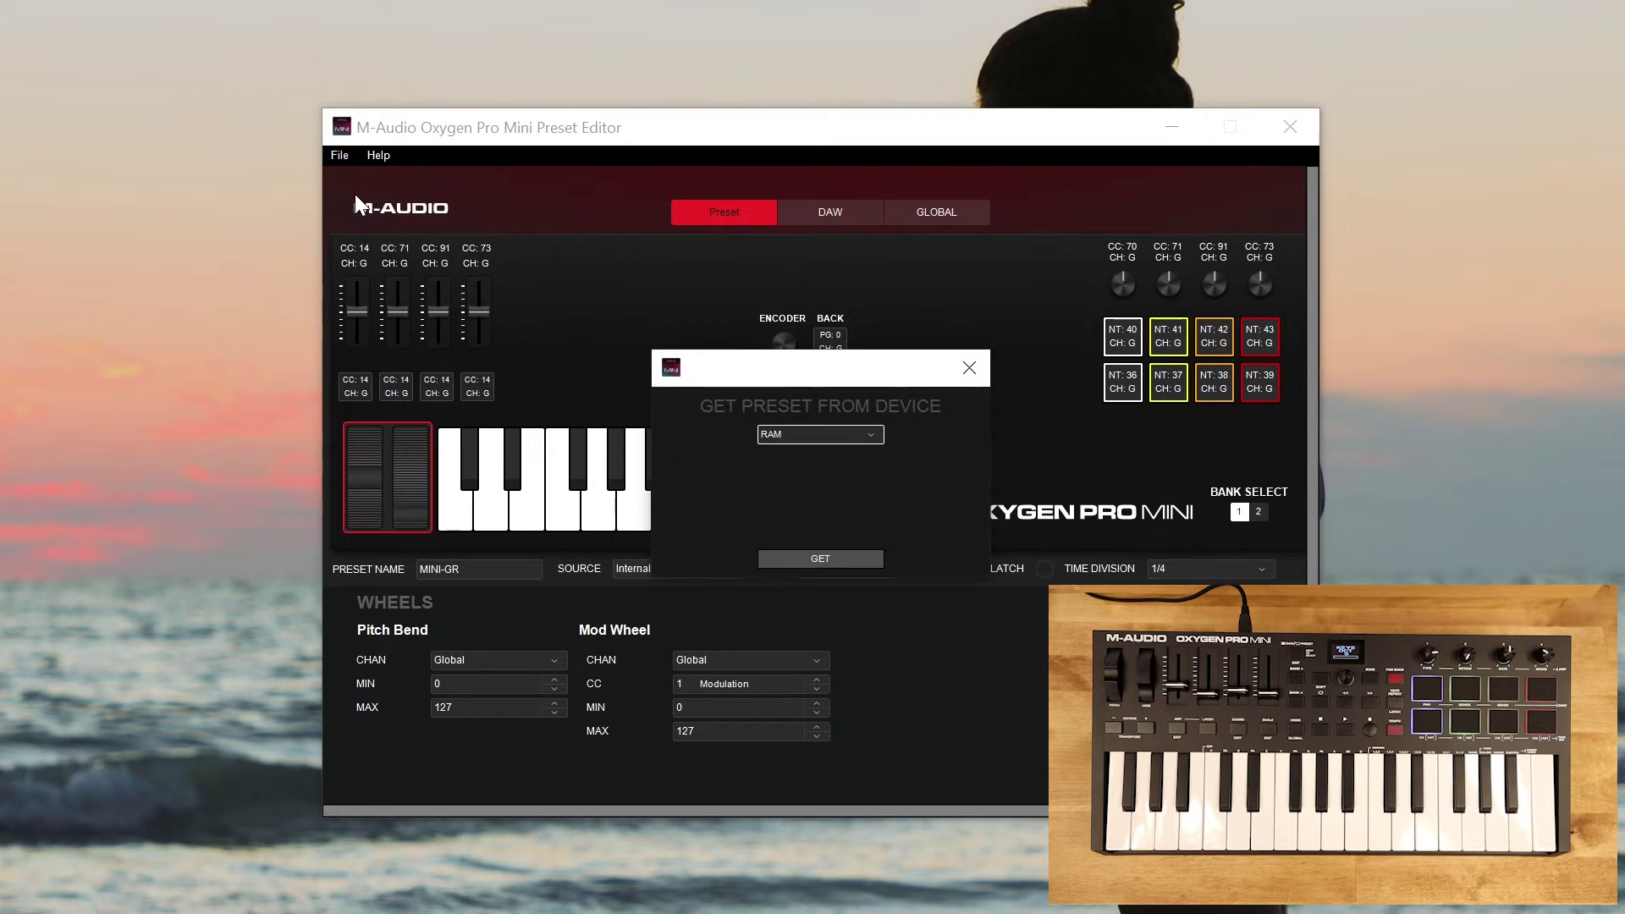
click(833, 431)
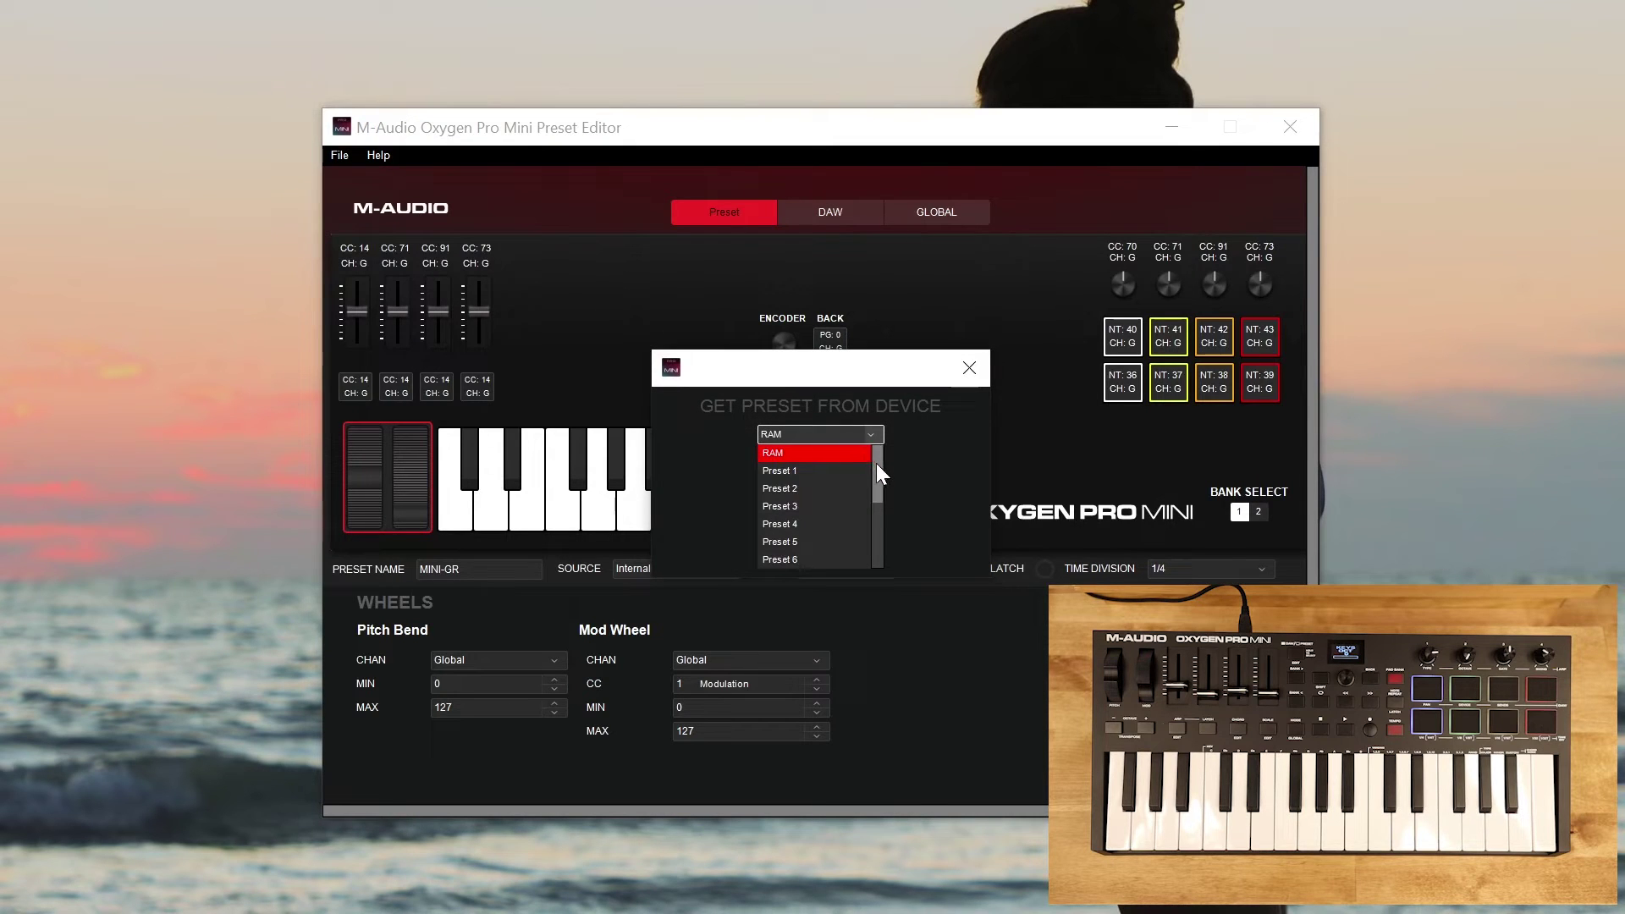
drag(879, 474, 882, 525)
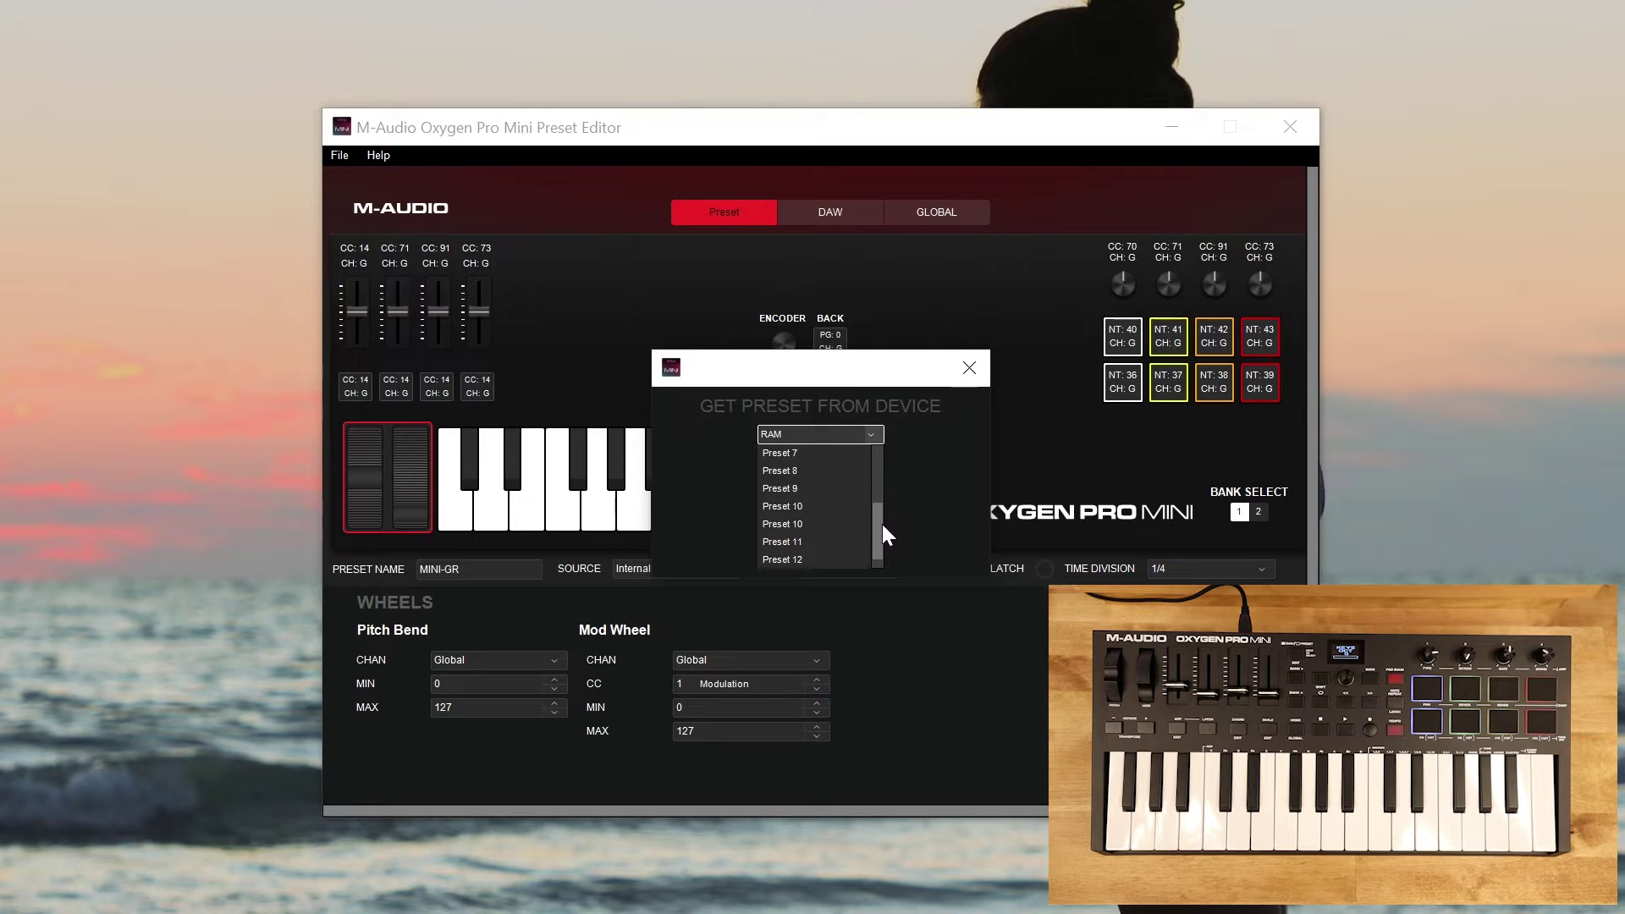
click(789, 506)
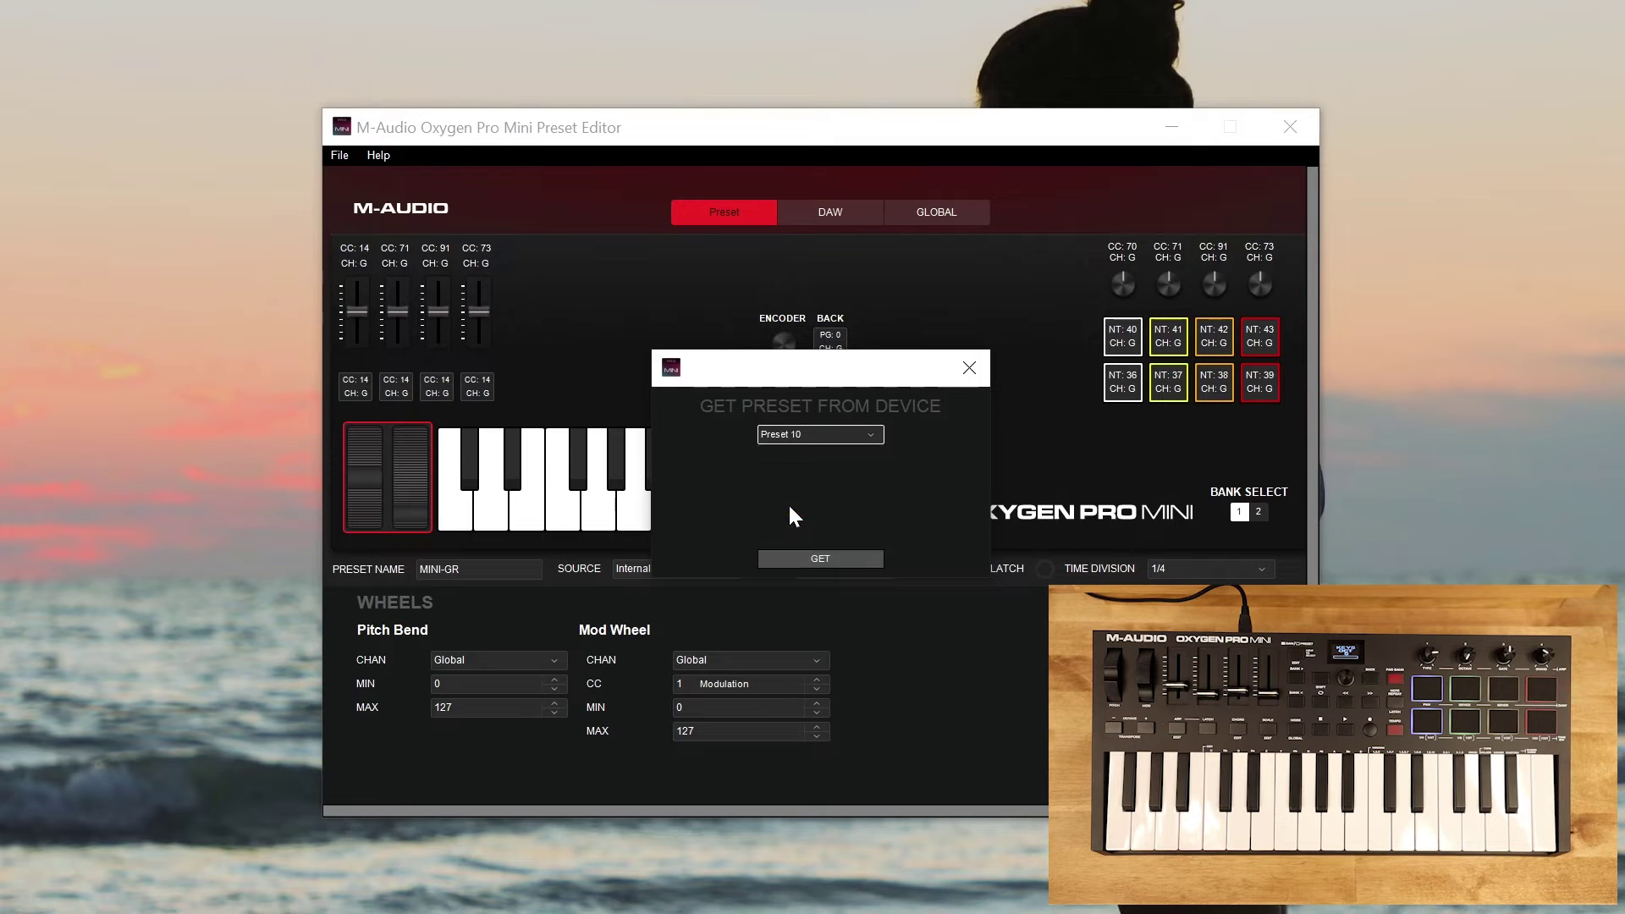
click(809, 559)
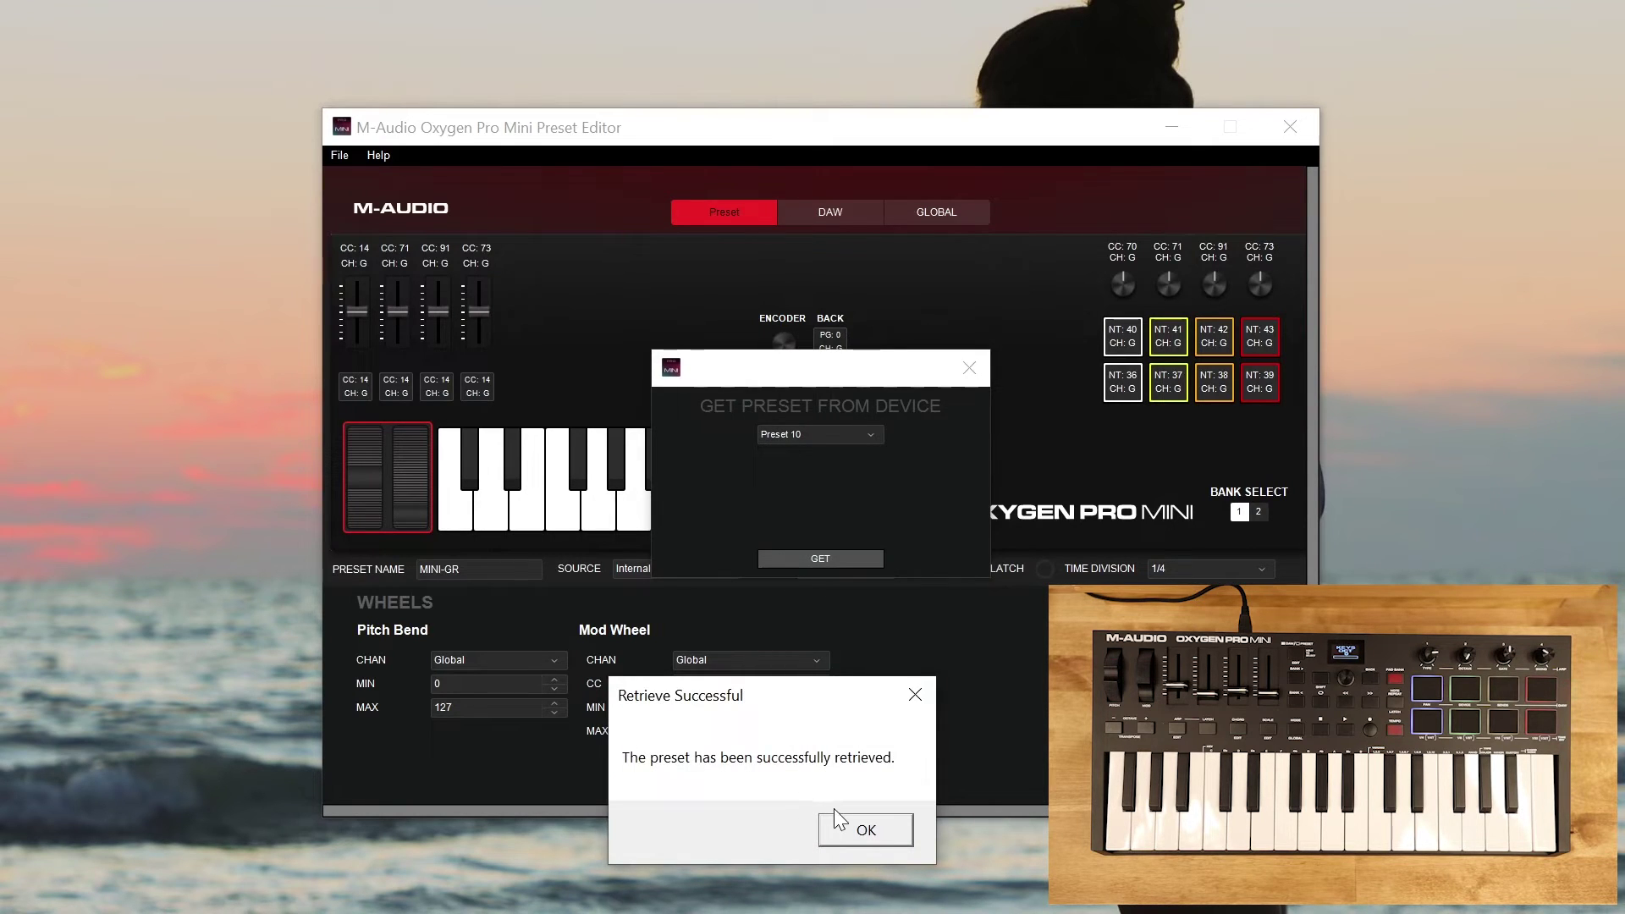
click(840, 828)
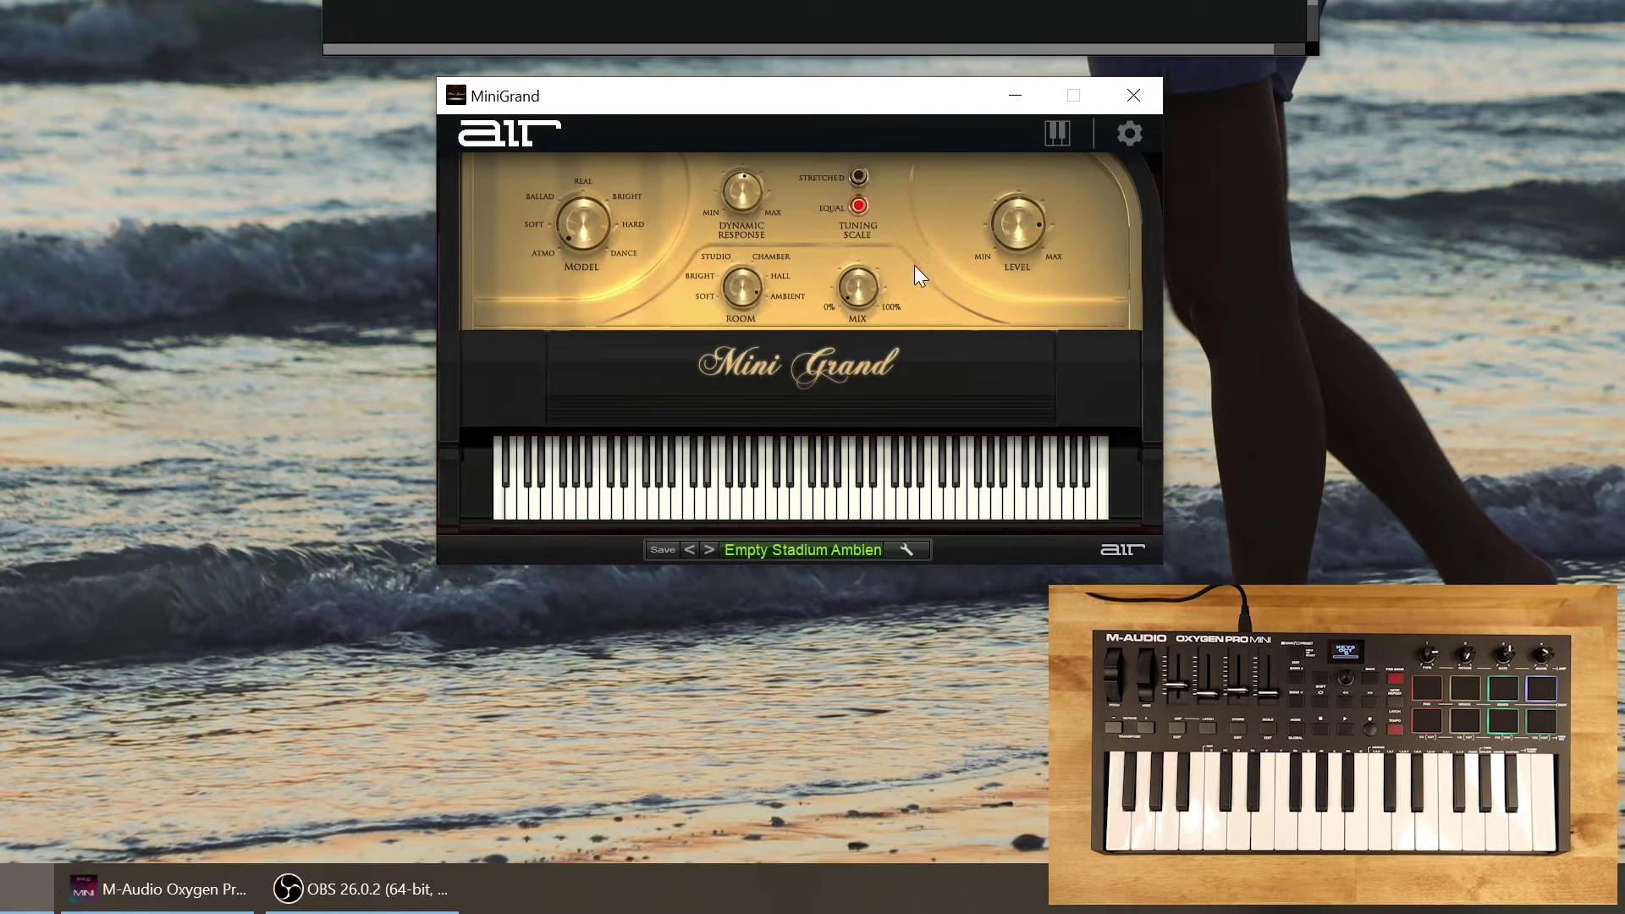
right_click(1017, 226)
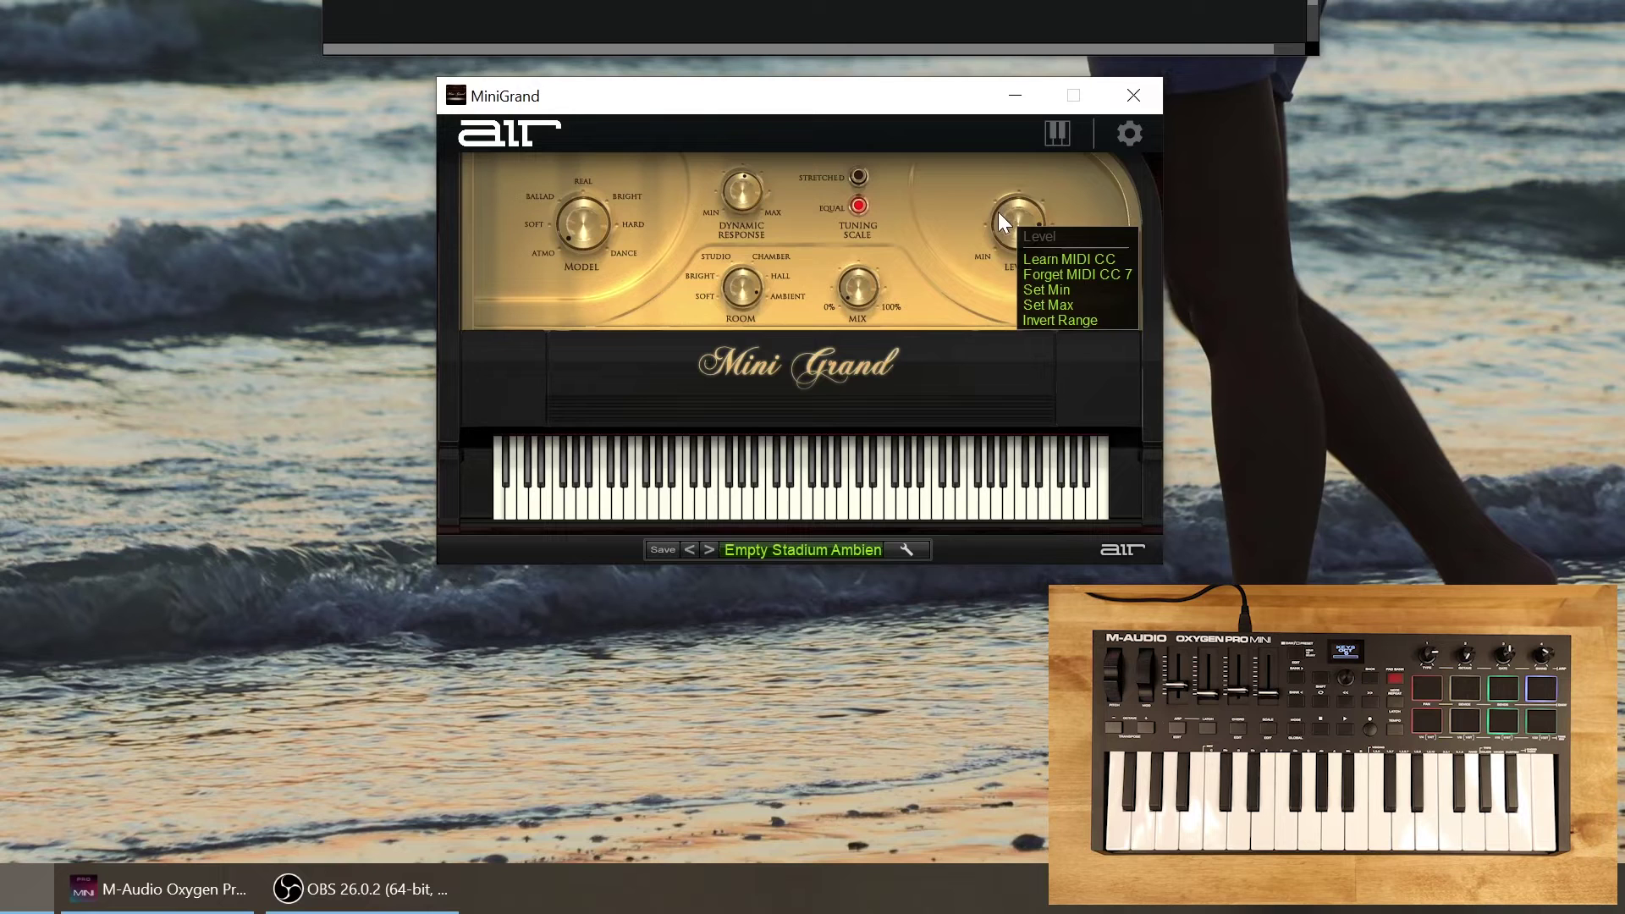
click(948, 142)
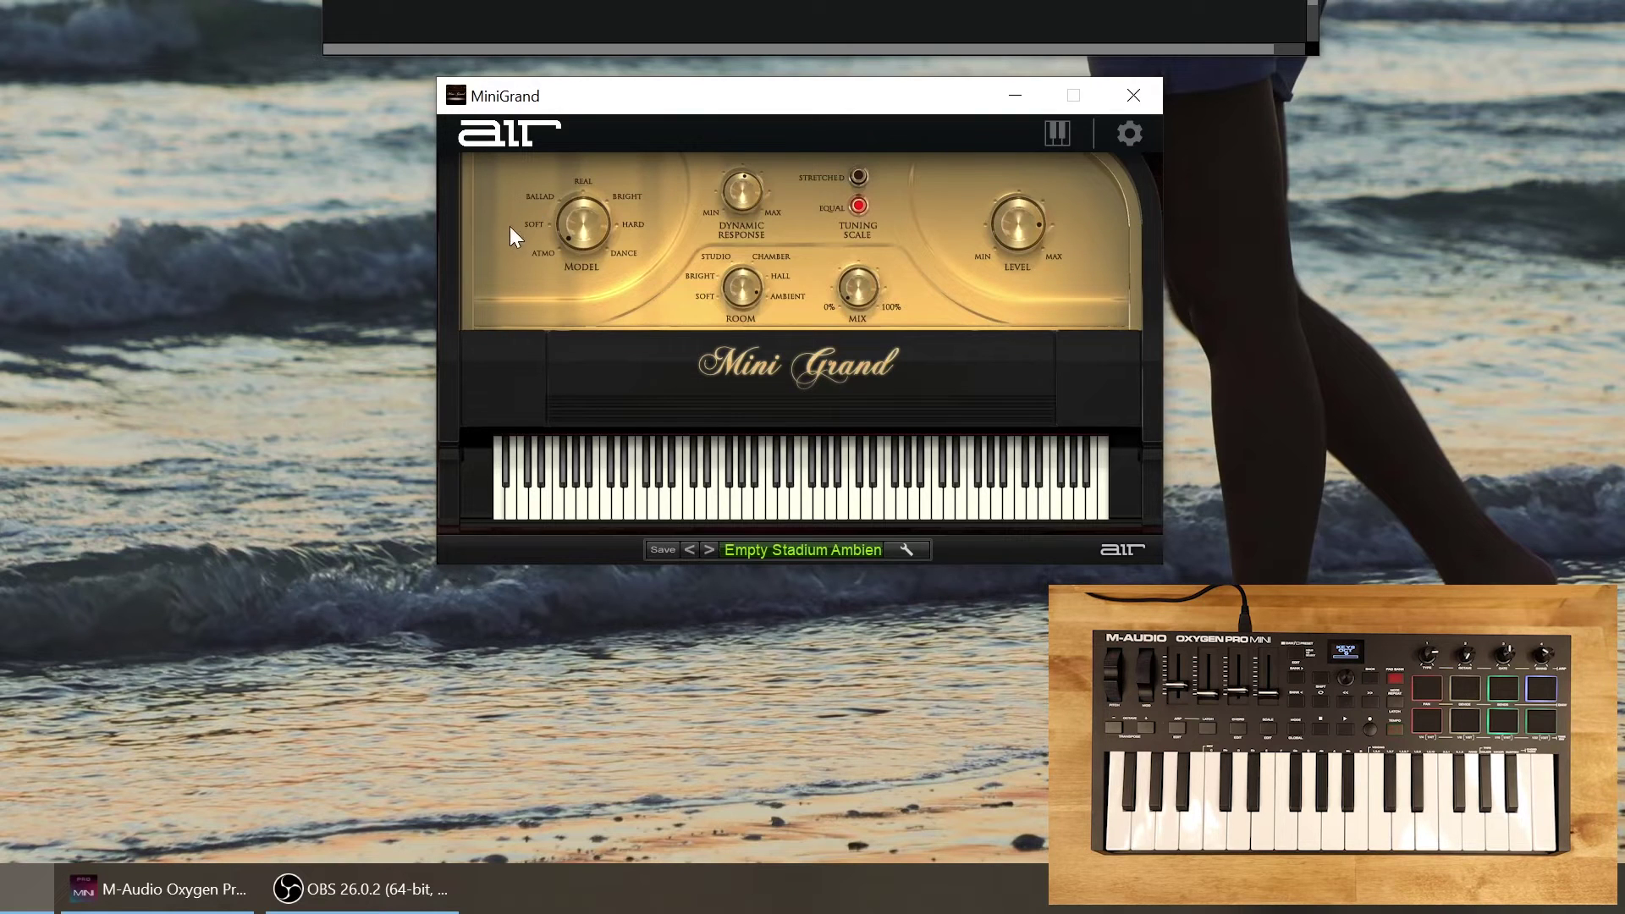
right_click(574, 226)
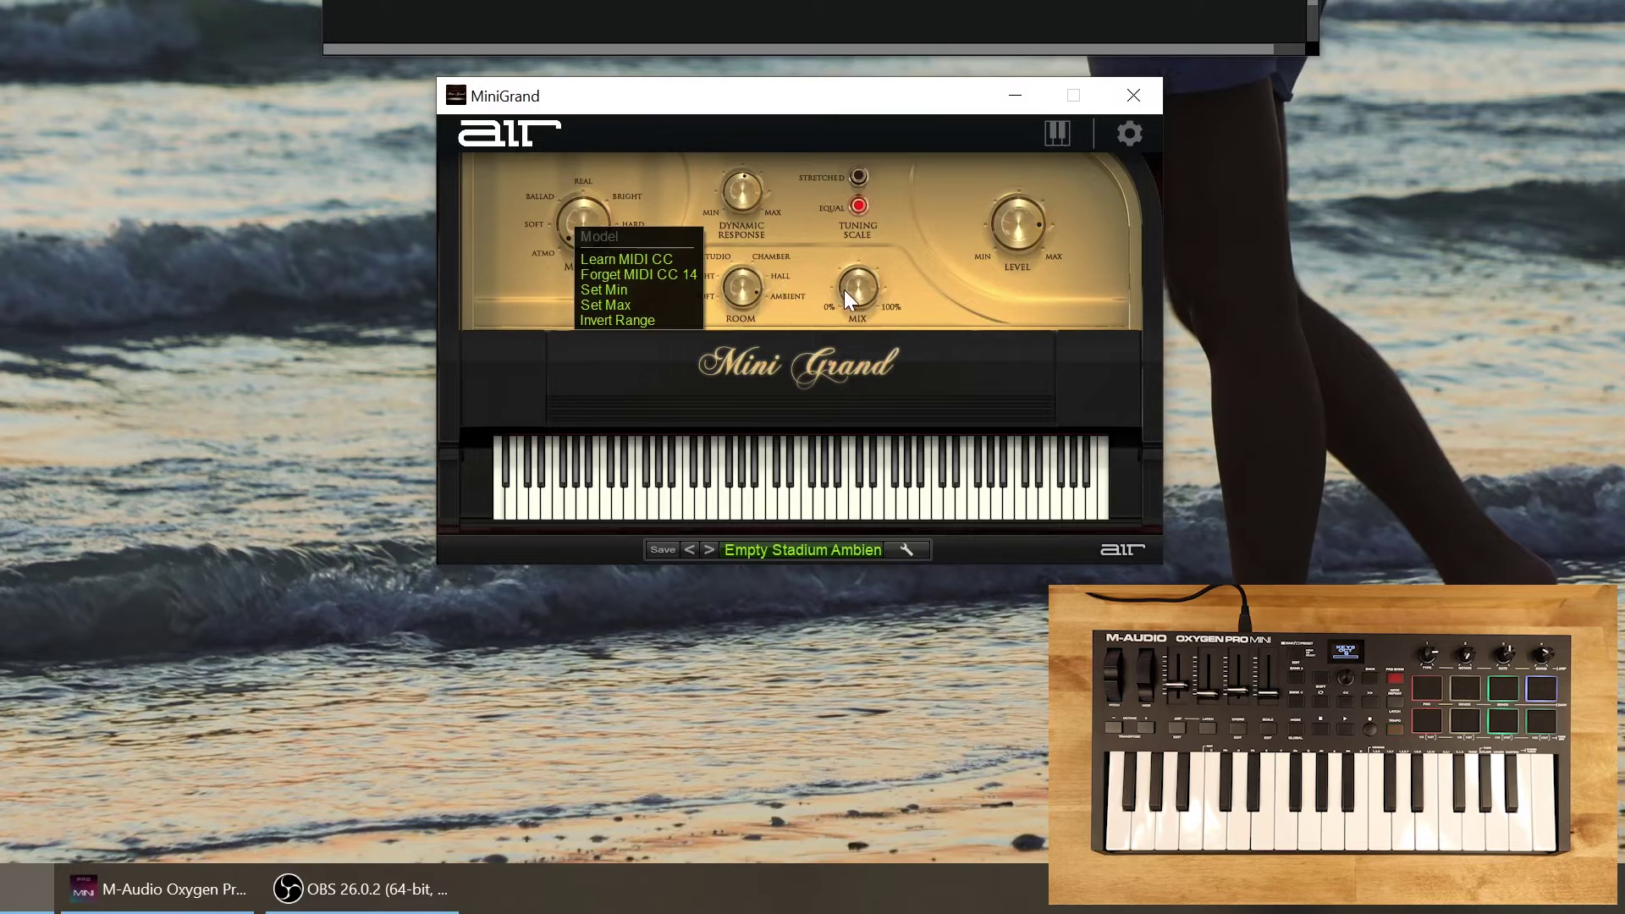
right_click(872, 292)
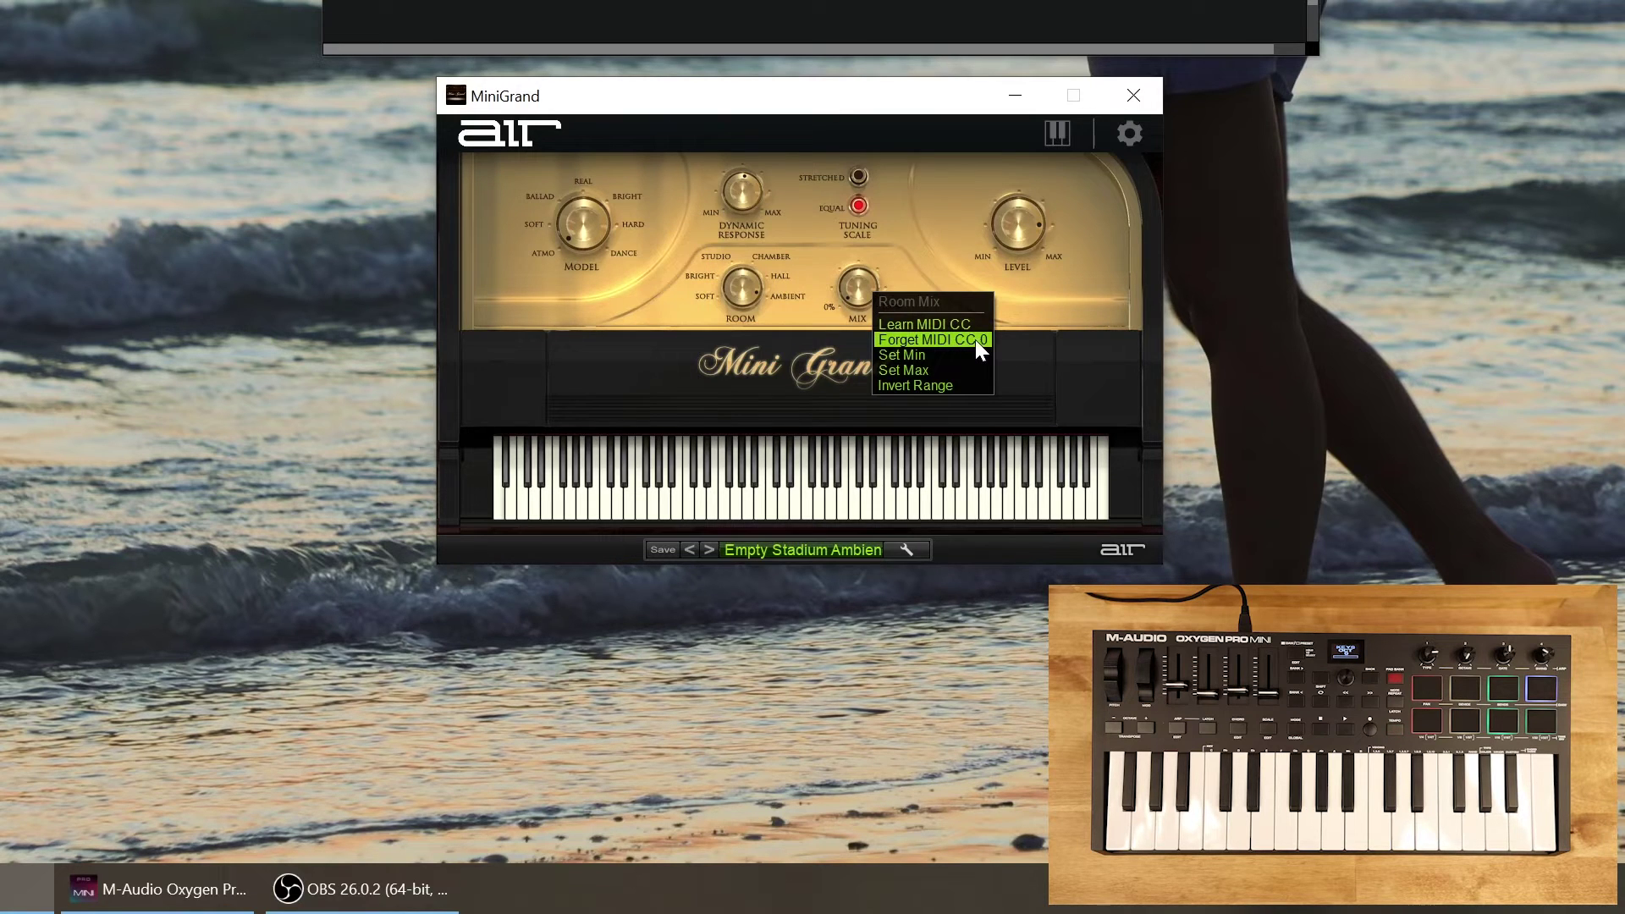
click(855, 117)
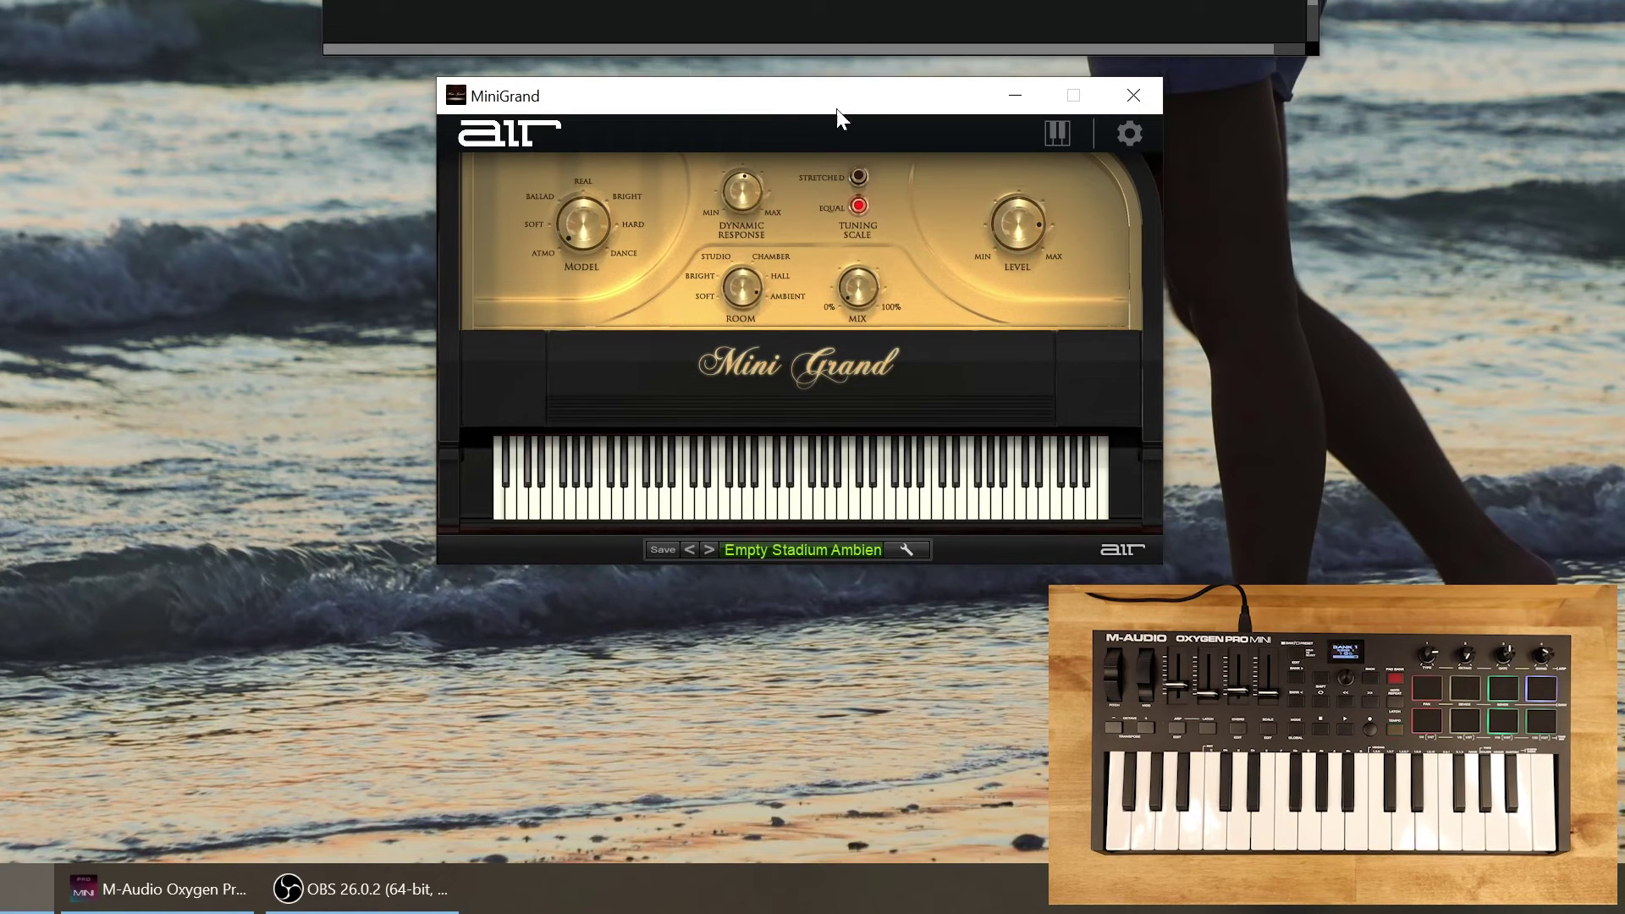
right_click(1010, 232)
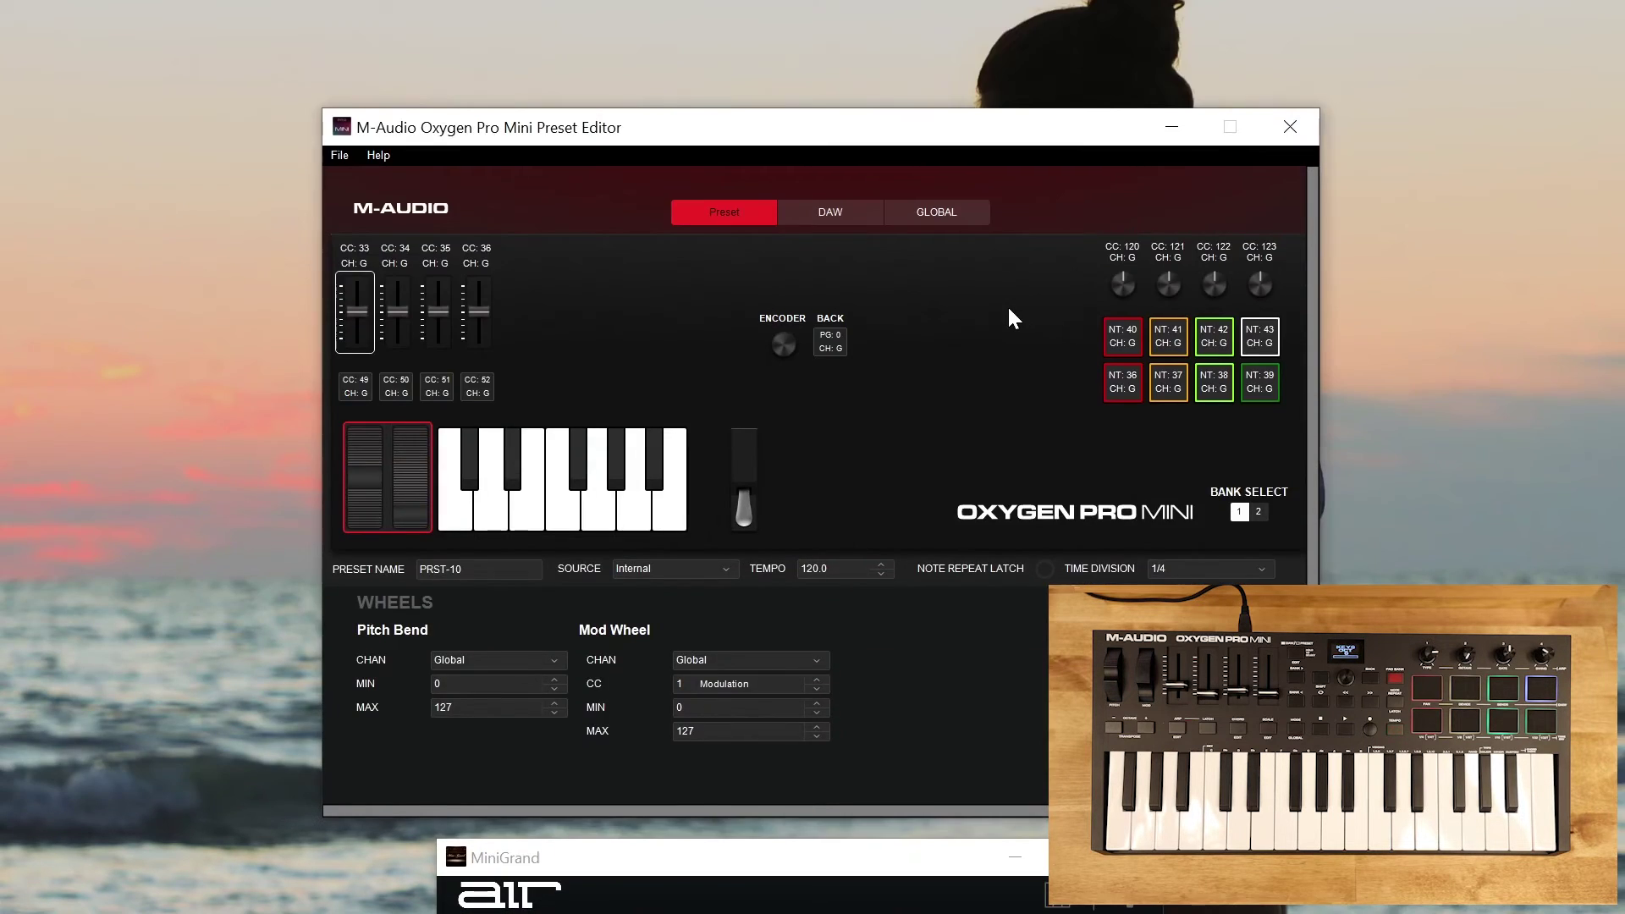
Step: Set knob 1 to send CC 7
click(1123, 280)
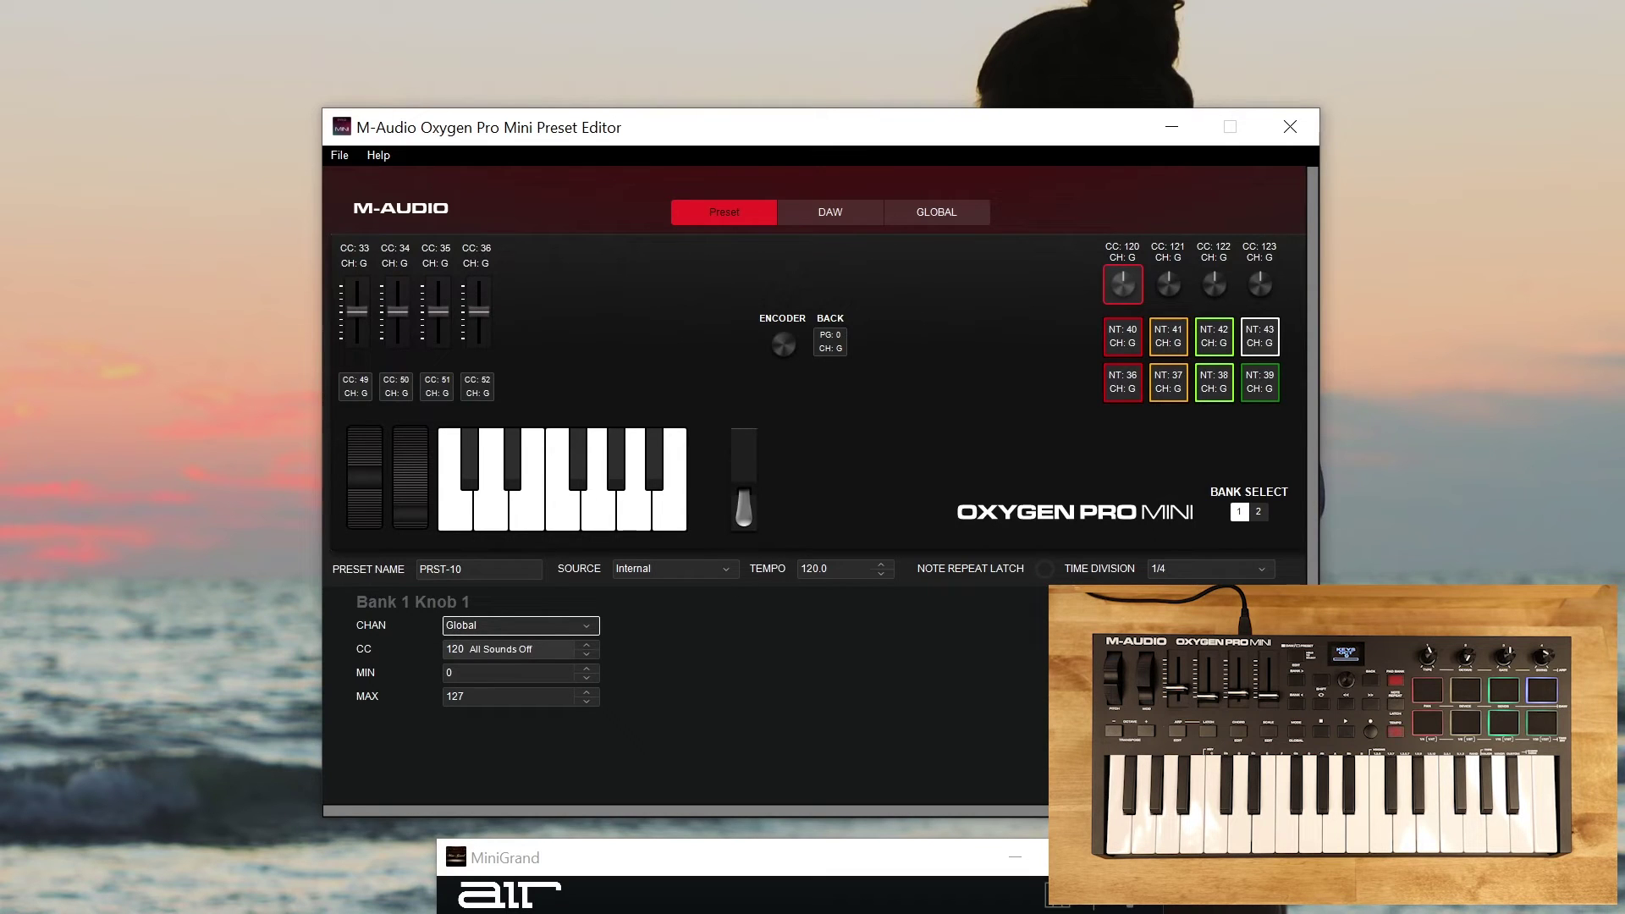
key(Tab)
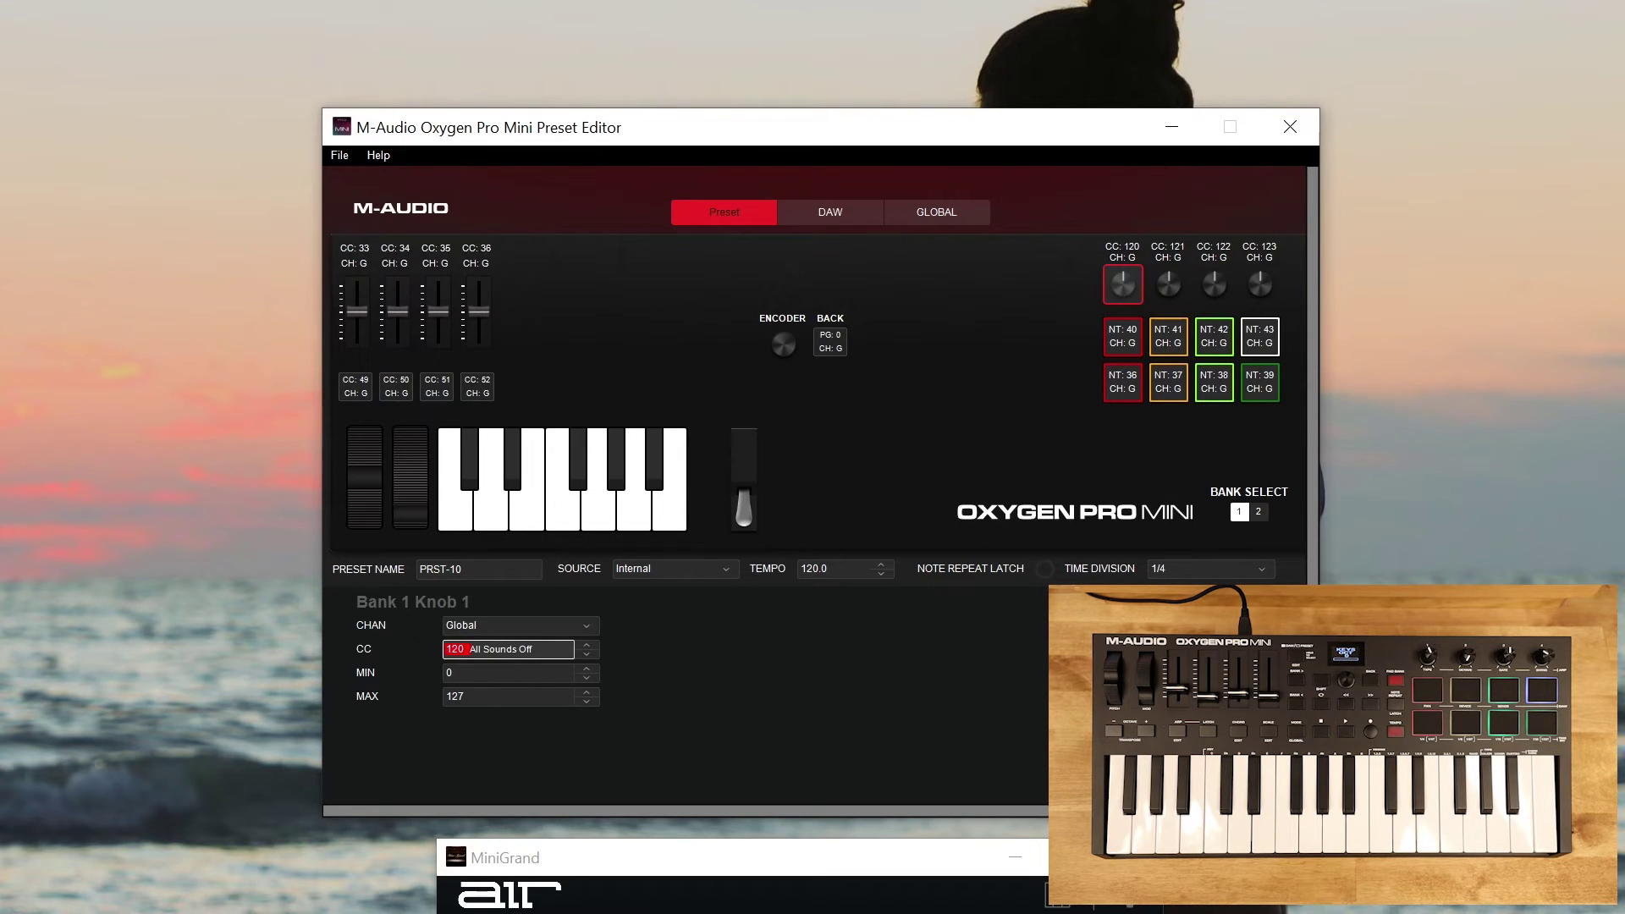
text(7)
key(Tab)
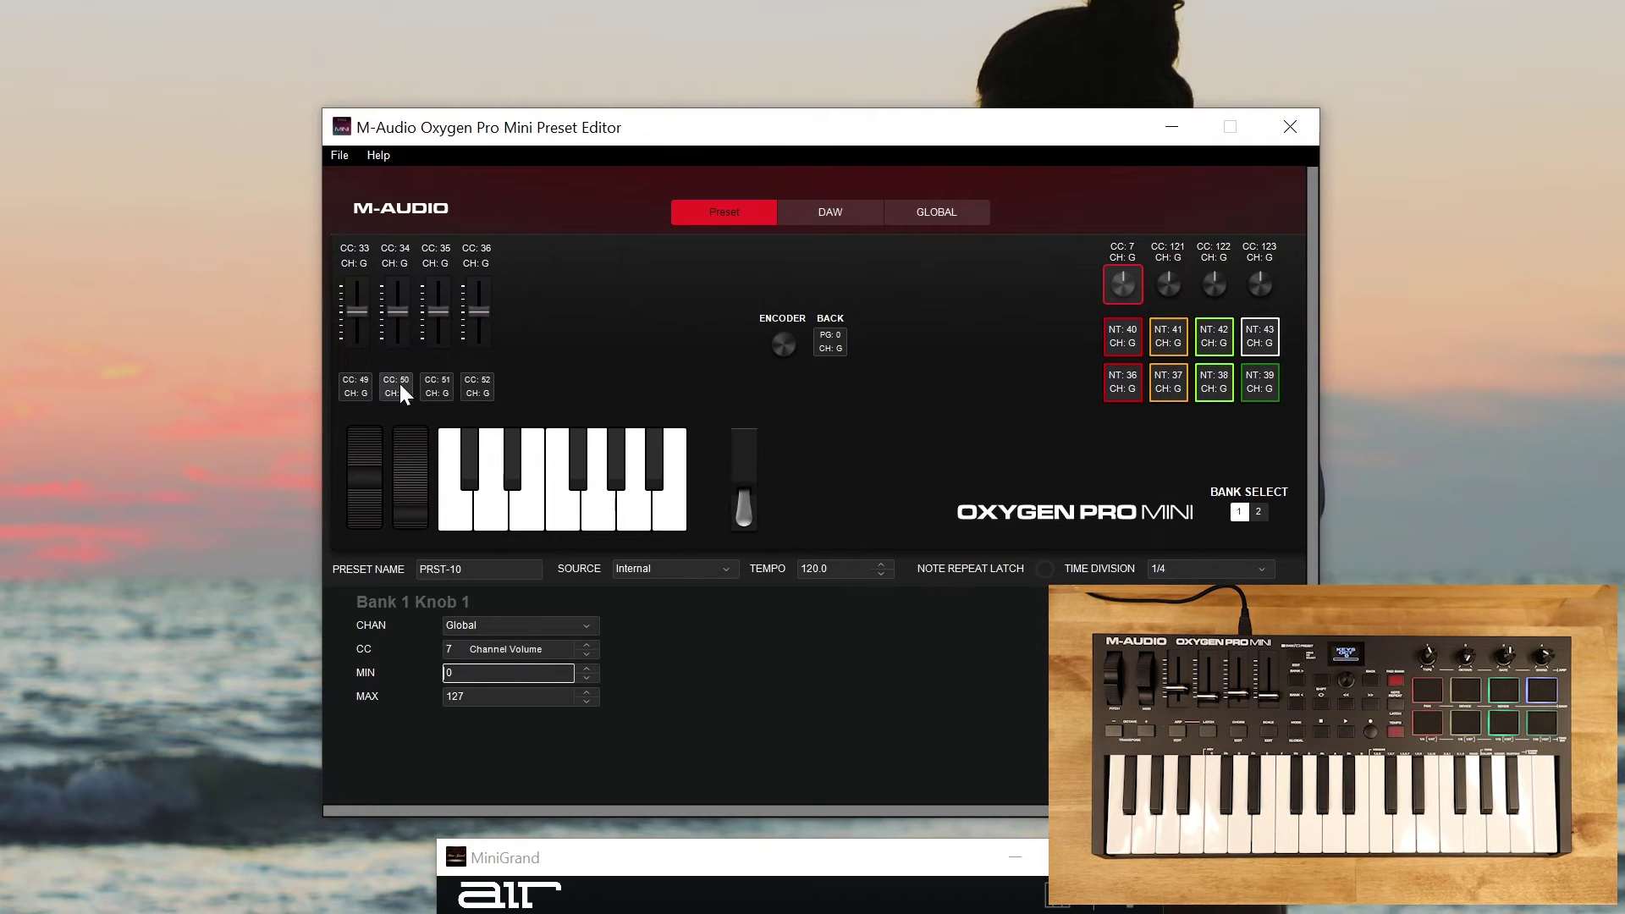
Step: Send the edited preset to the controller's Preset 10 slot and acknowledge the confirmation
click(341, 161)
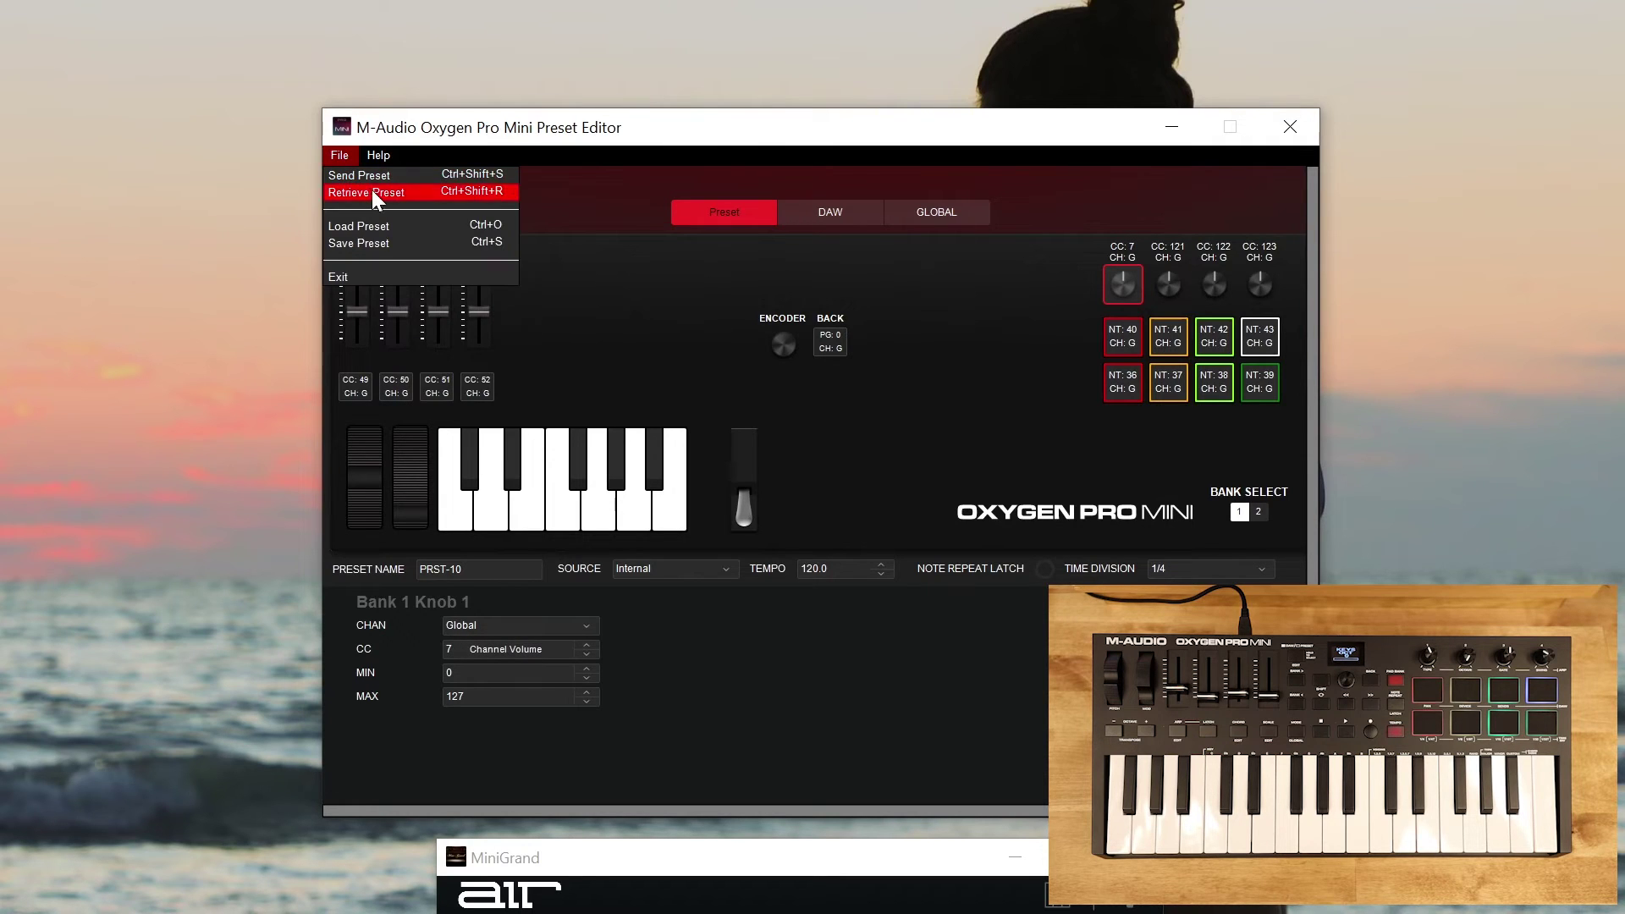
click(355, 166)
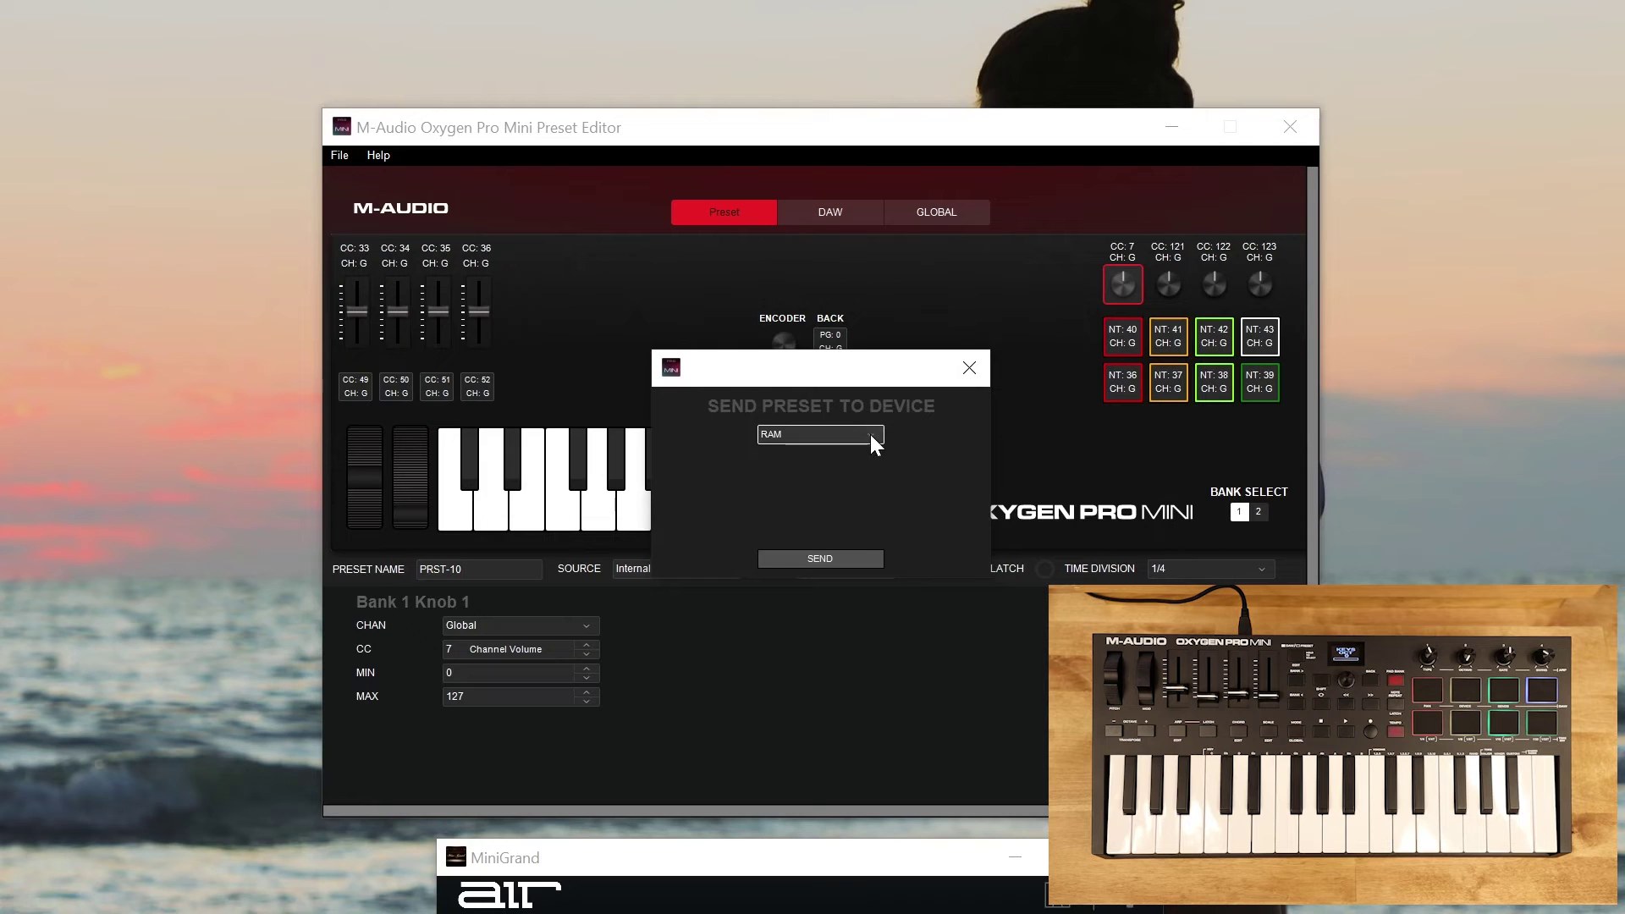
click(870, 434)
drag(880, 467, 882, 523)
click(850, 508)
click(808, 560)
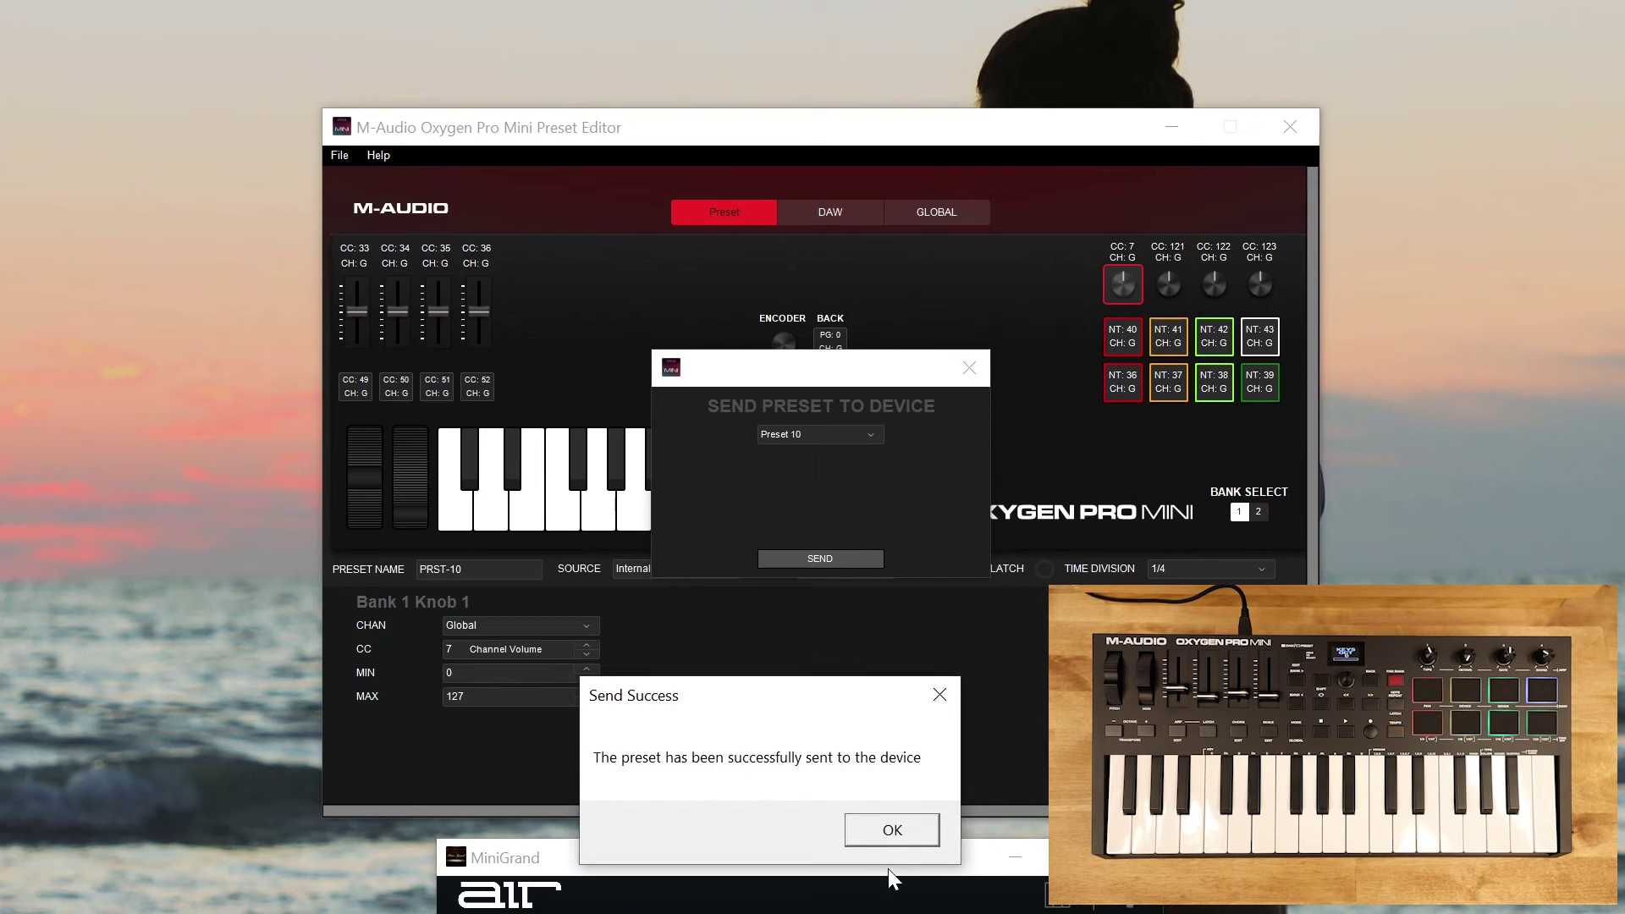
click(892, 831)
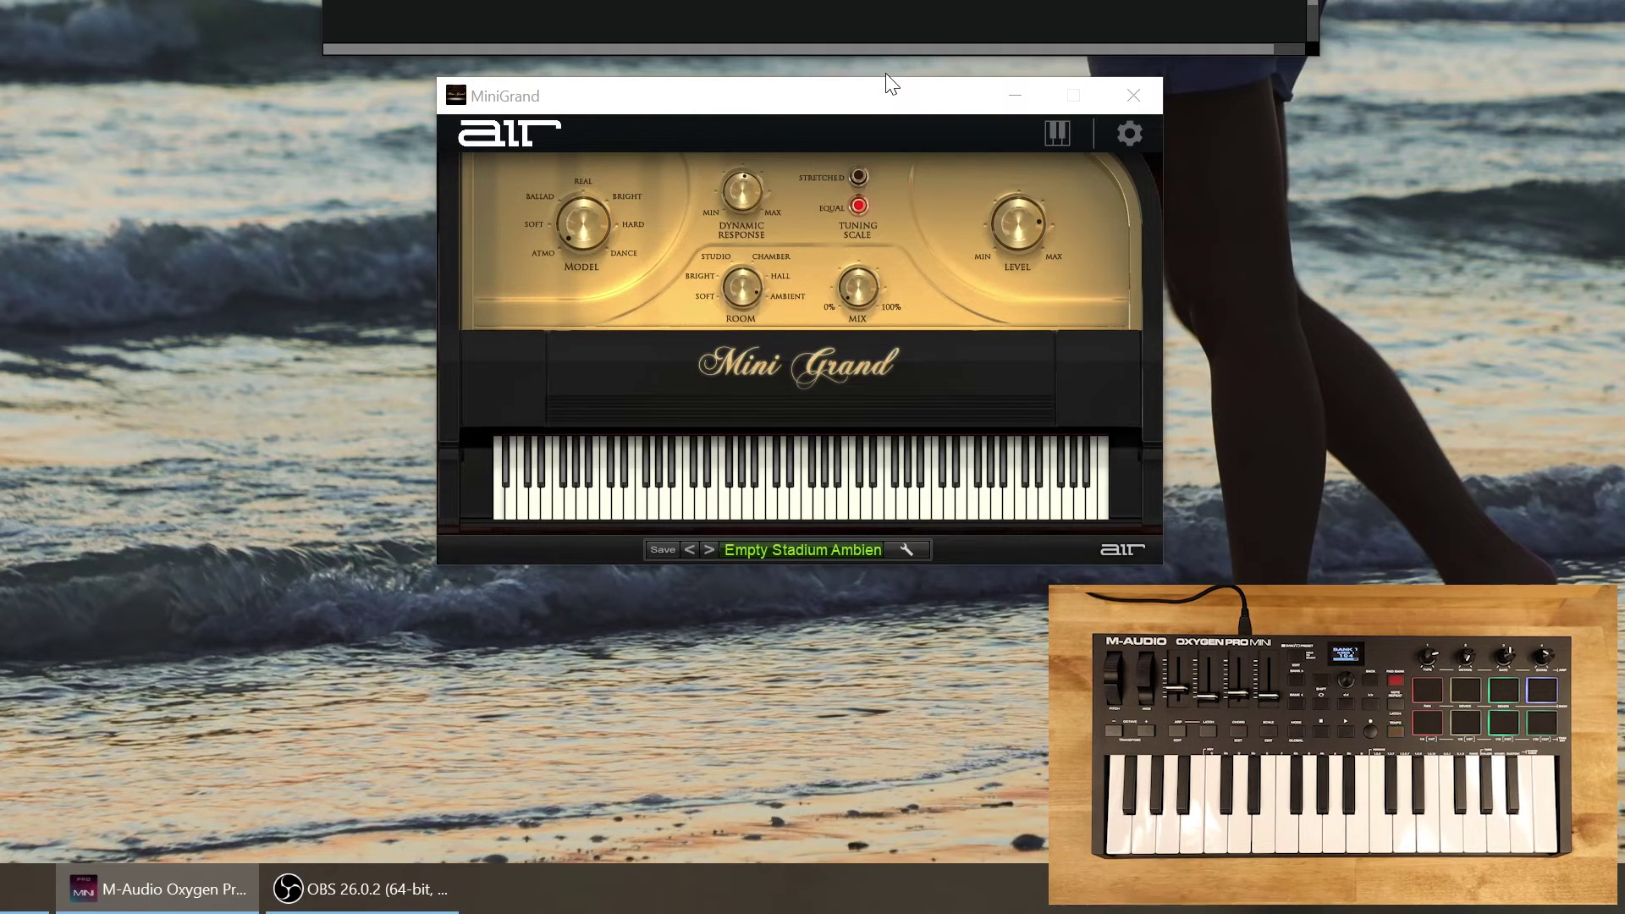
Step: Check Mini Grand's Model knob MIDI assignment, then change knob 2 from CC 121 to CC 14
click(582, 228)
right_click(582, 226)
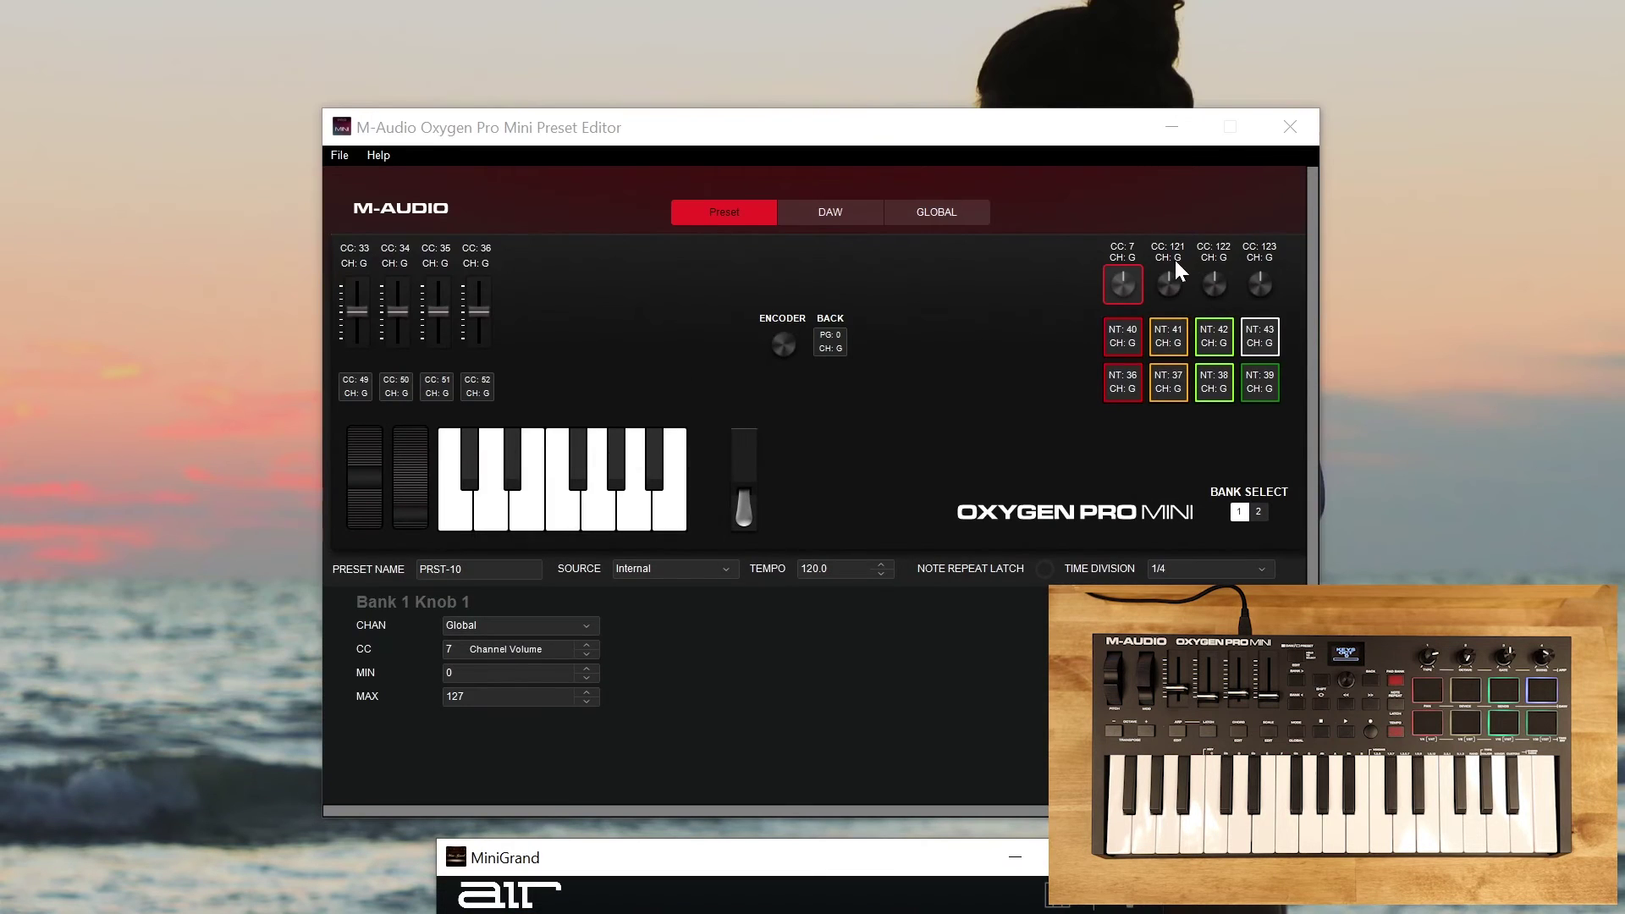
click(1170, 282)
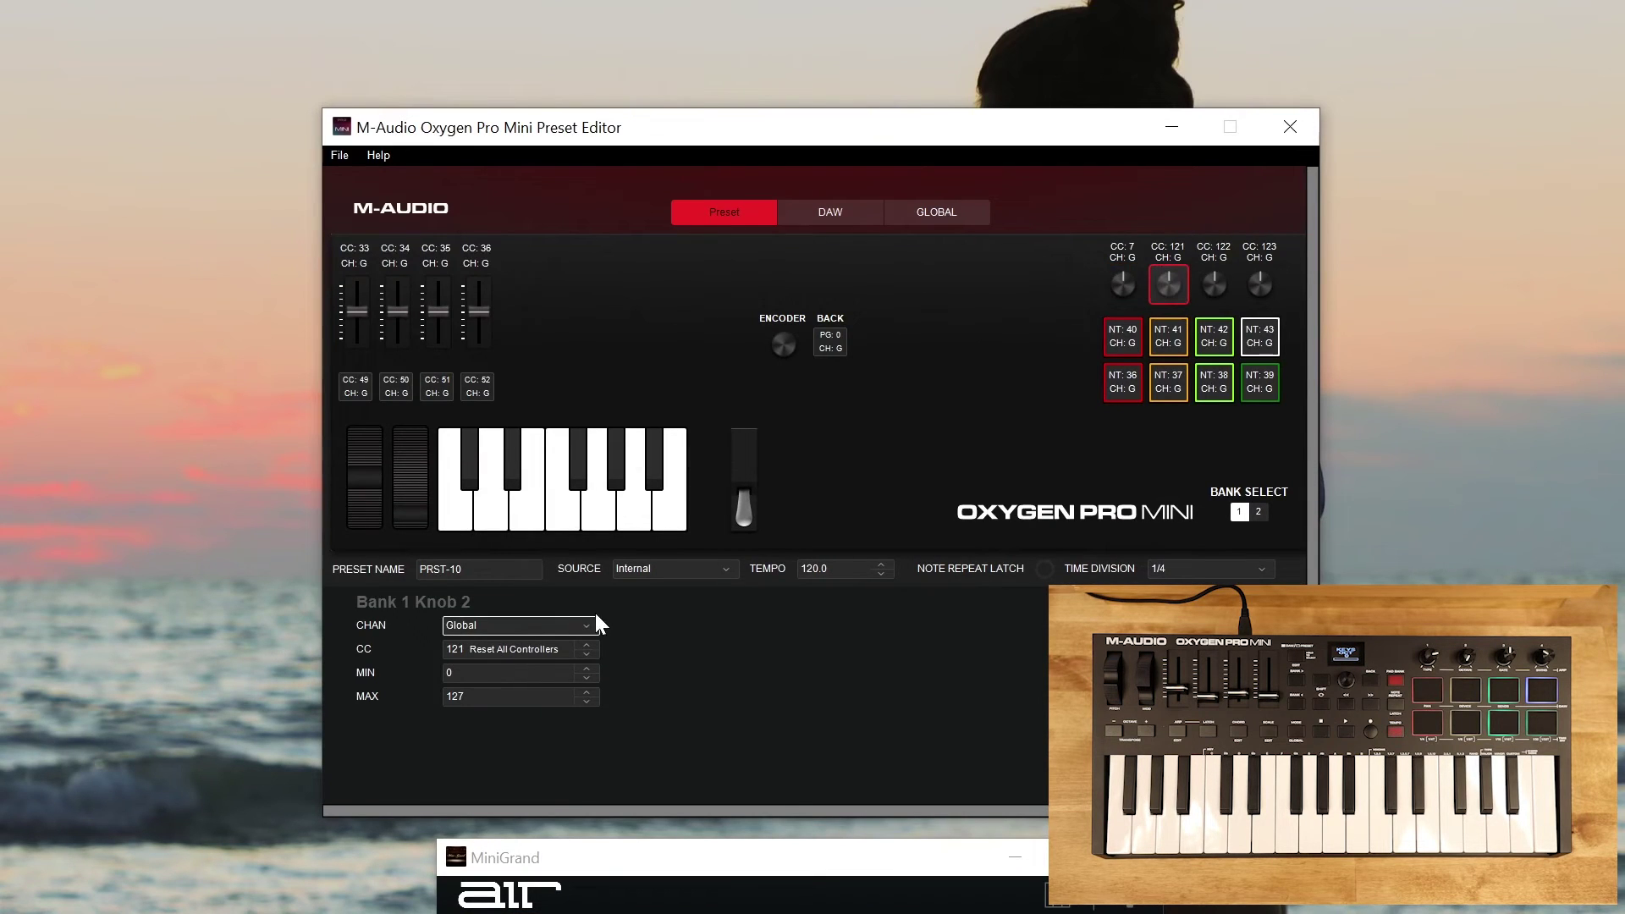
double_click(485, 647)
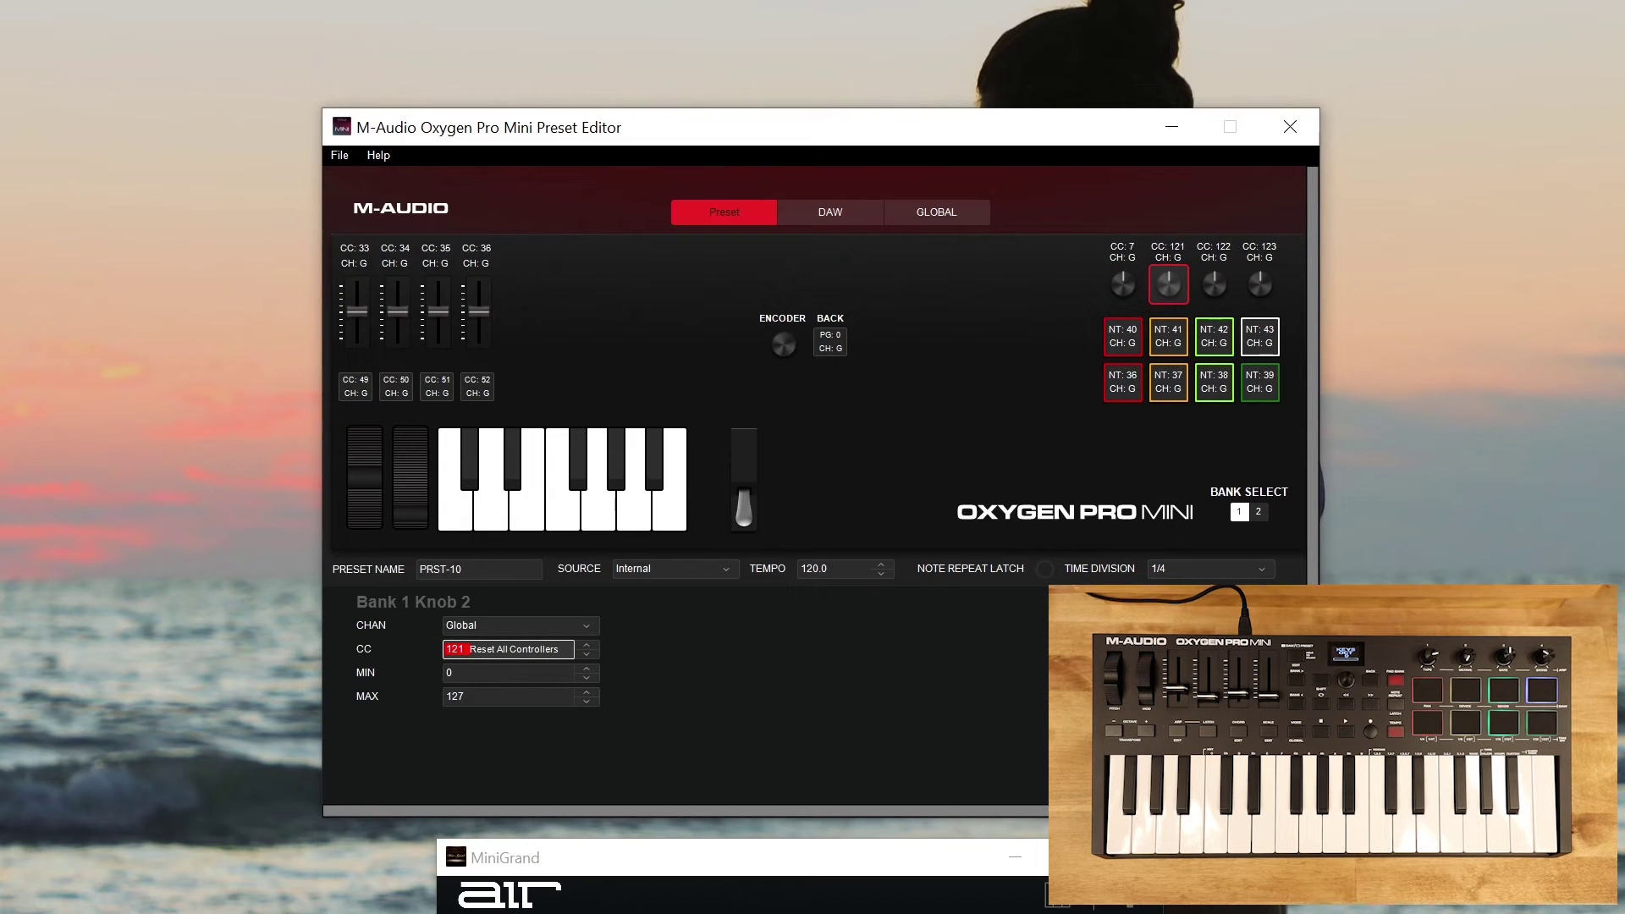
text(14)
key(Tab)
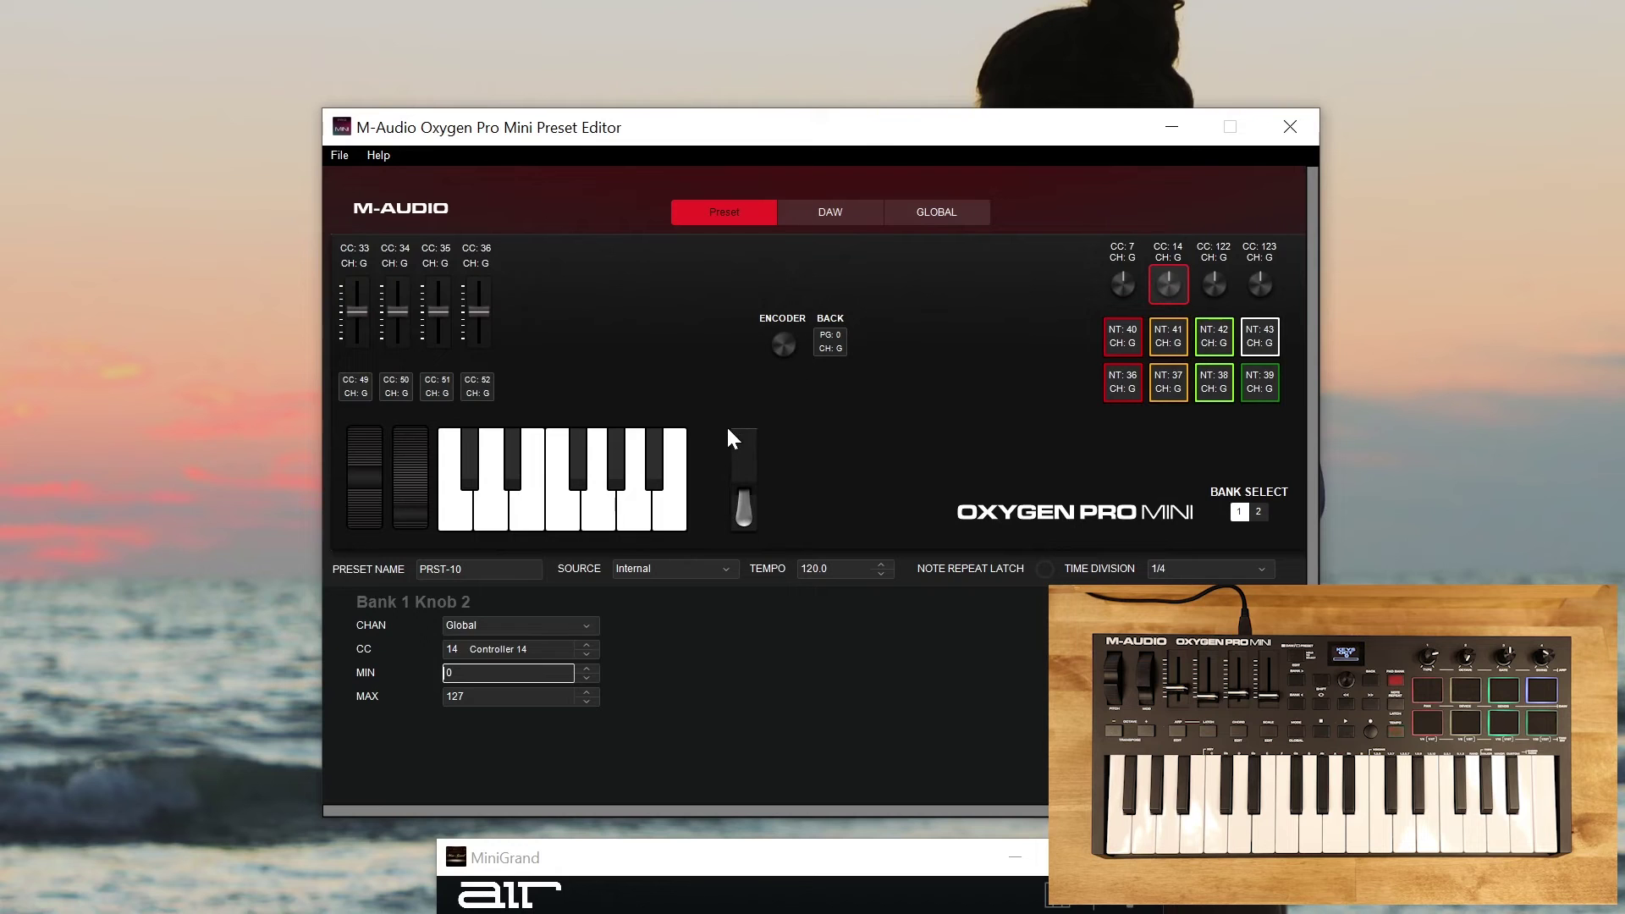
Step: Review the sustain pedal settings, then show the arpeggiator settings (Up, octave 0, gate 50, swing 50%)
click(737, 451)
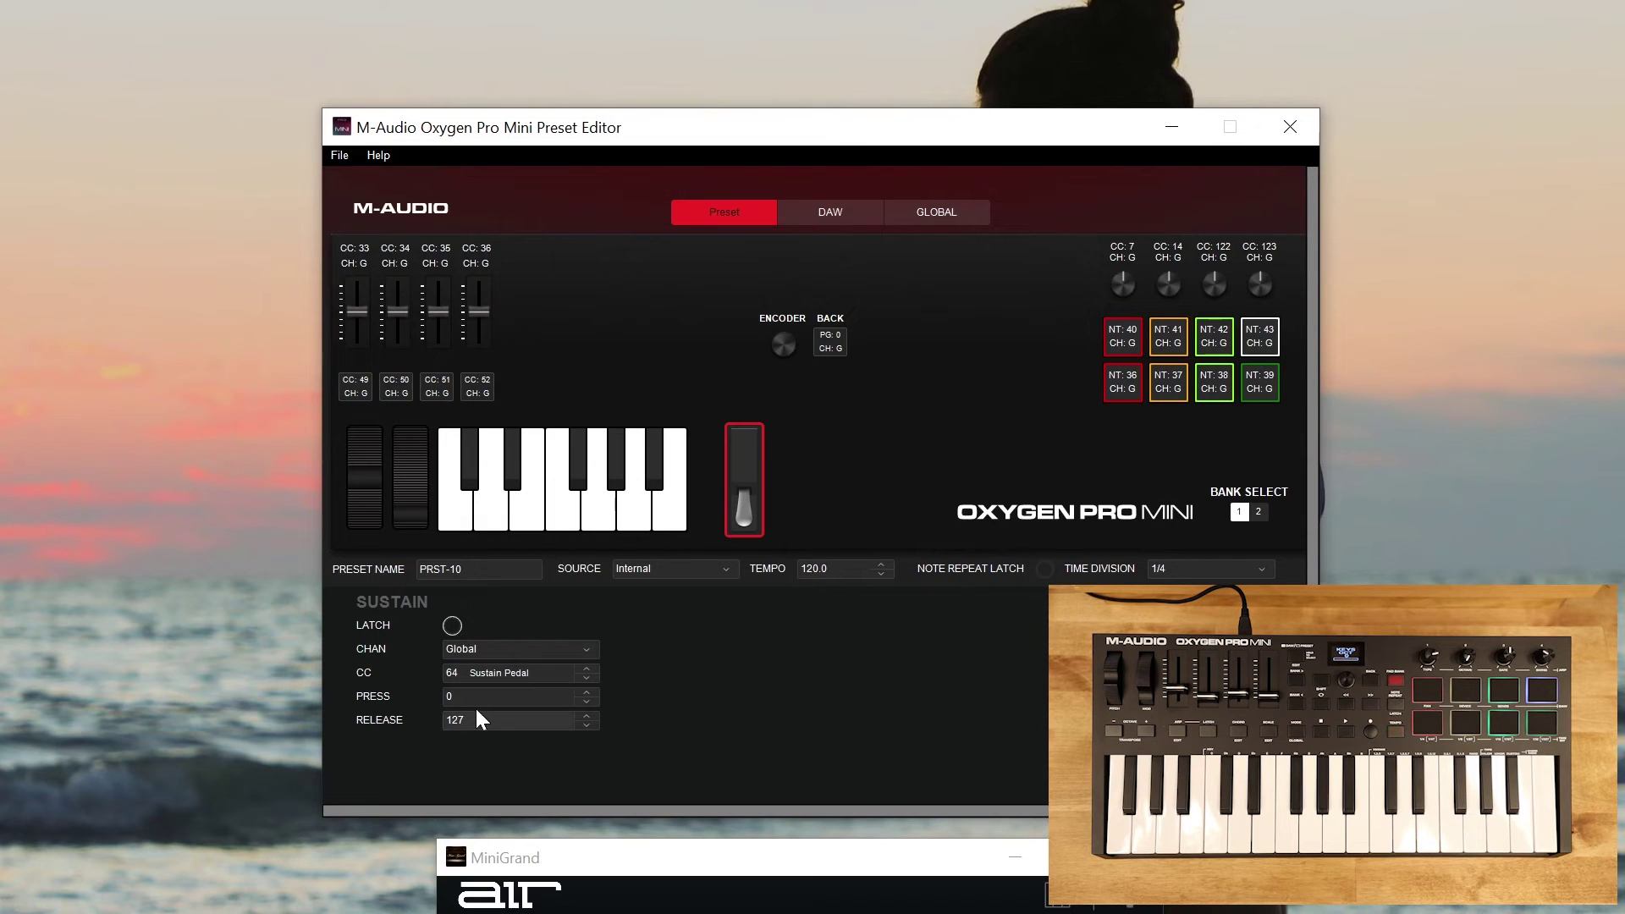
click(631, 489)
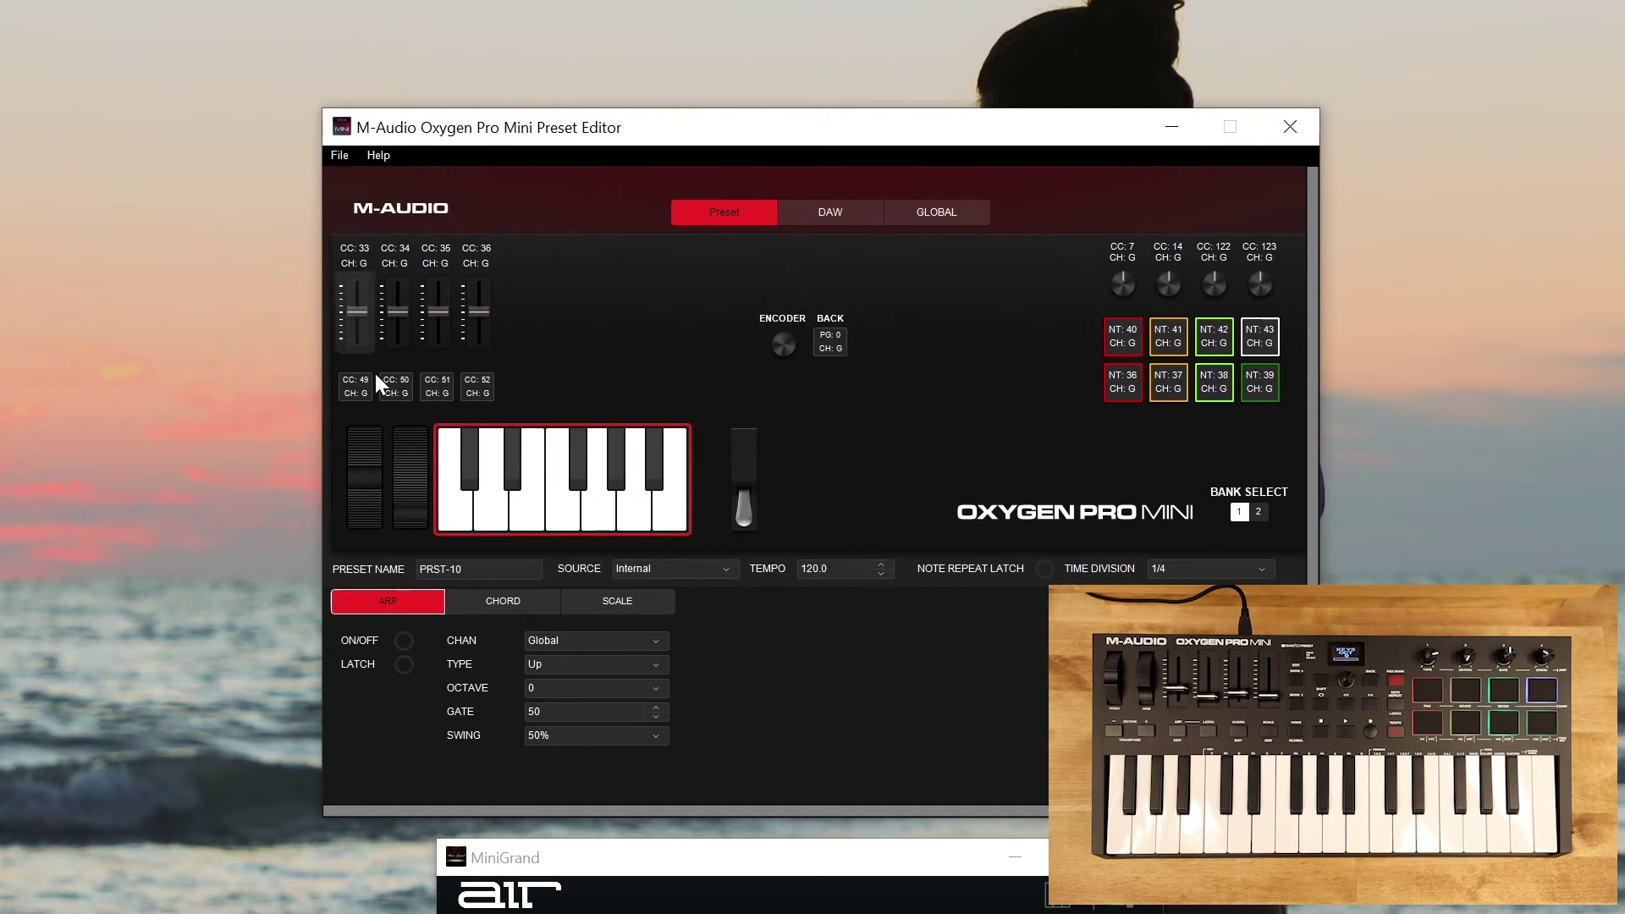
Step: With knob 2 on CC 14, send the preset to the controller's Preset 10 slot and confirm
click(1175, 292)
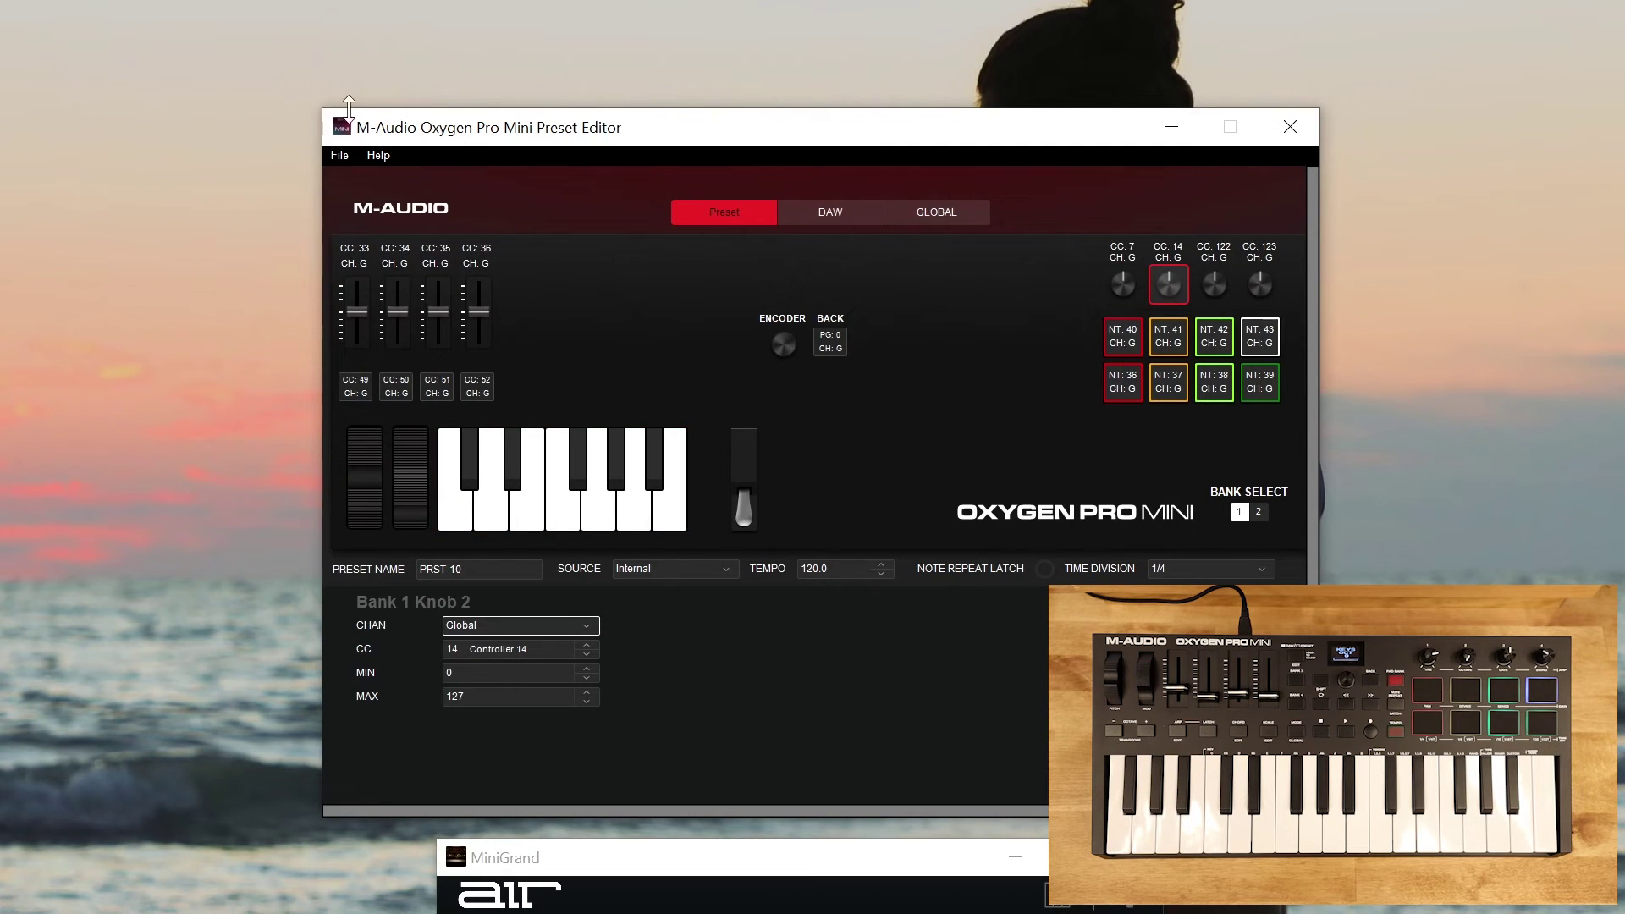
click(341, 156)
click(357, 178)
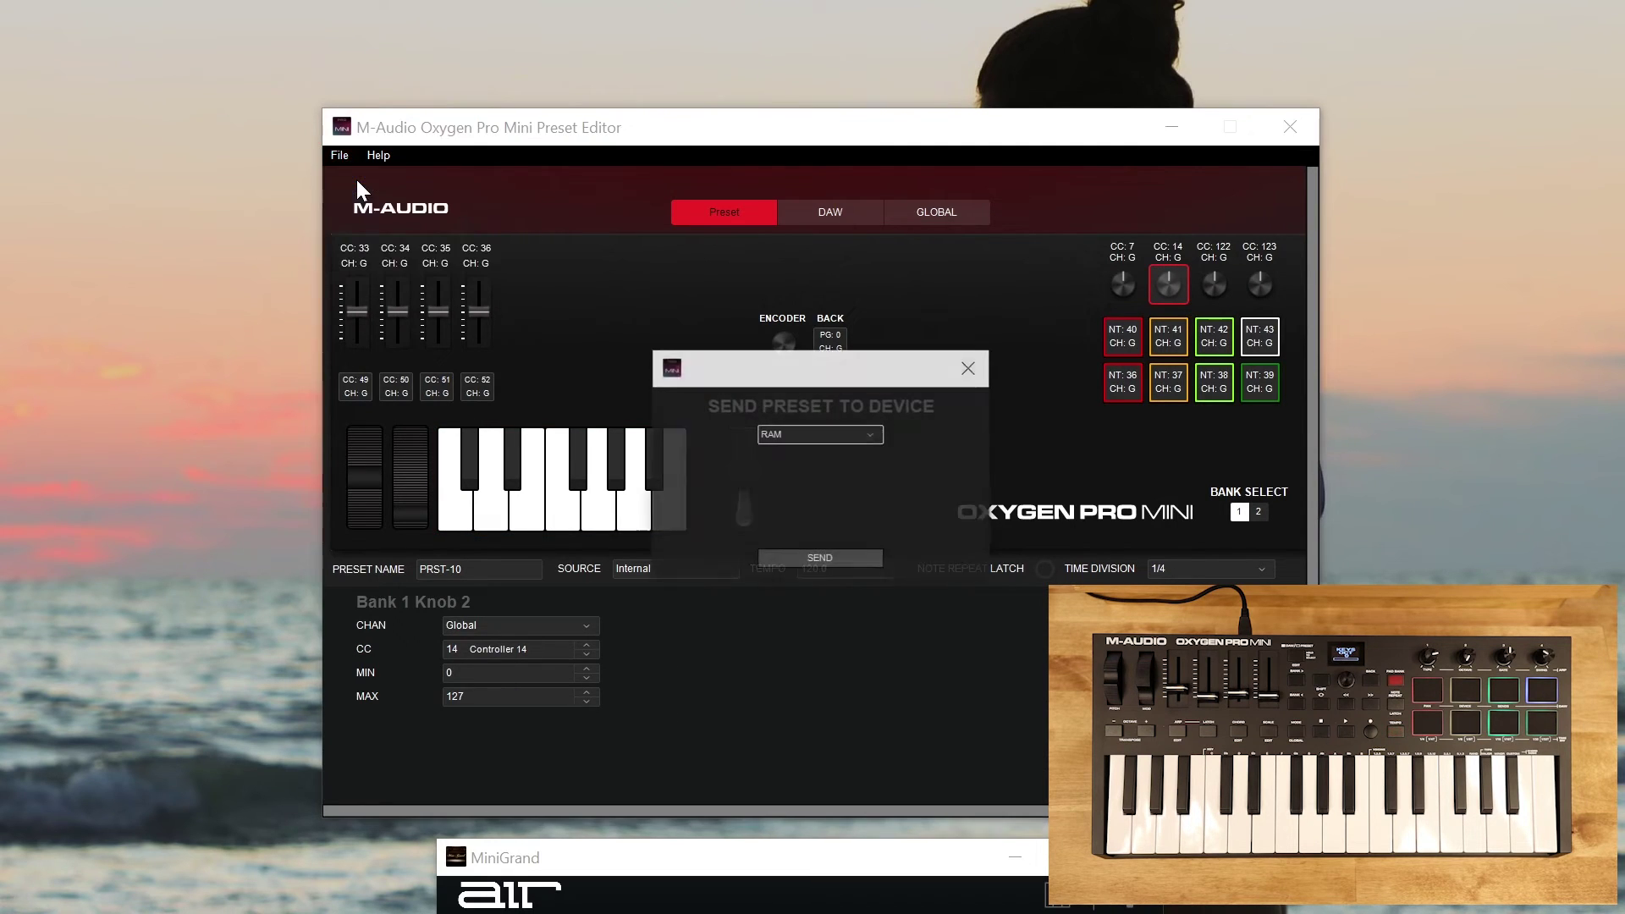
click(832, 433)
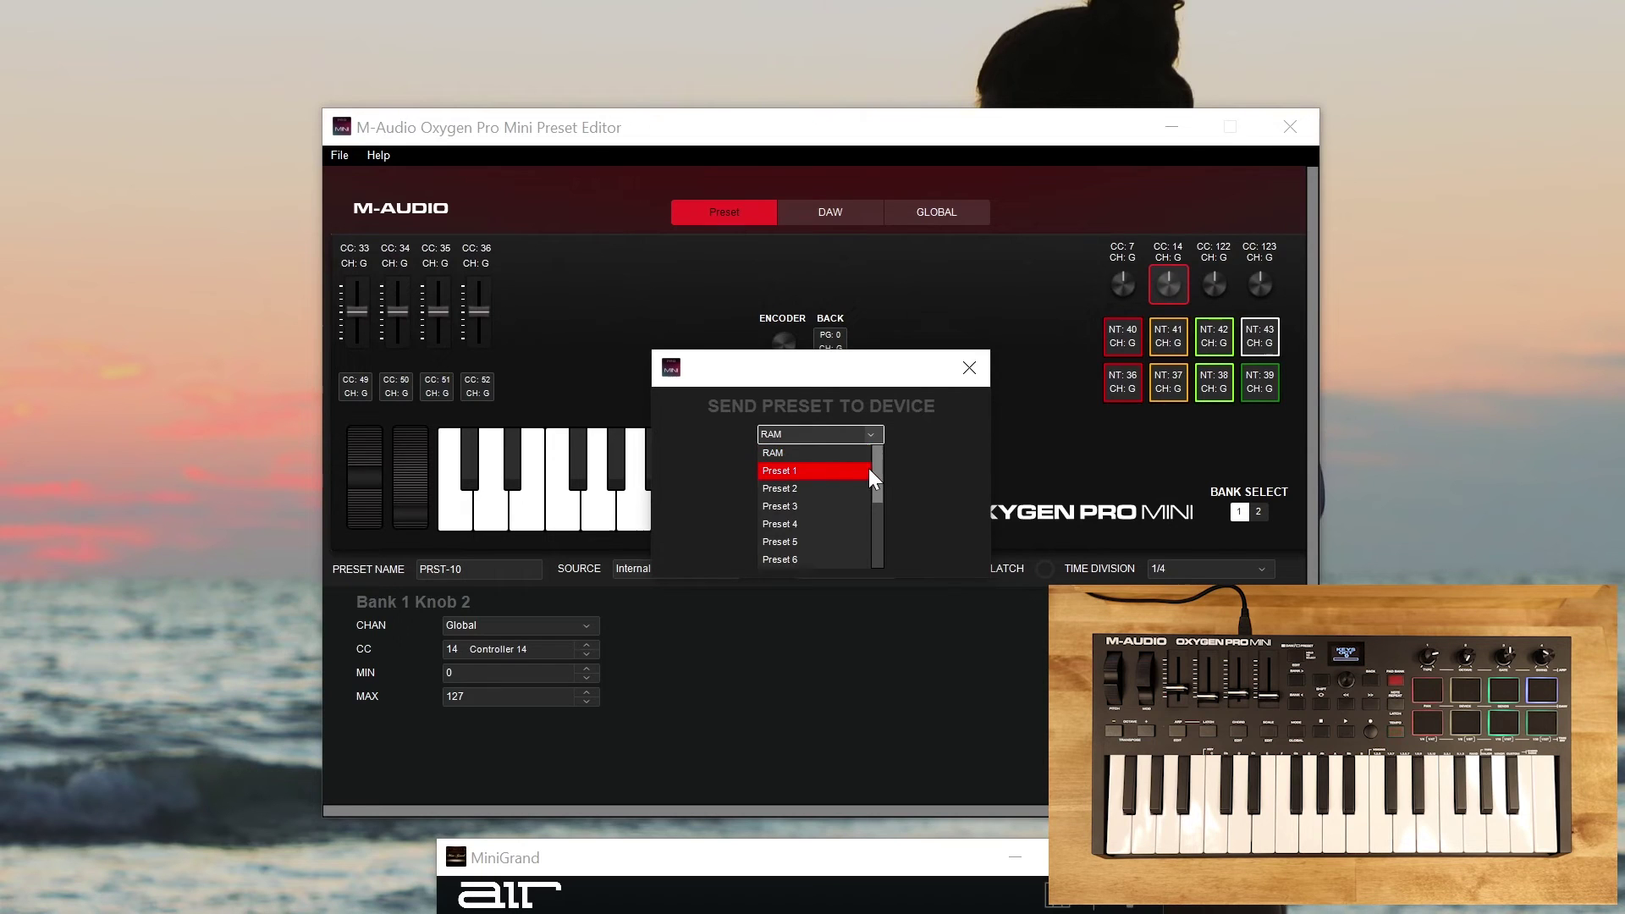
drag(876, 469, 880, 510)
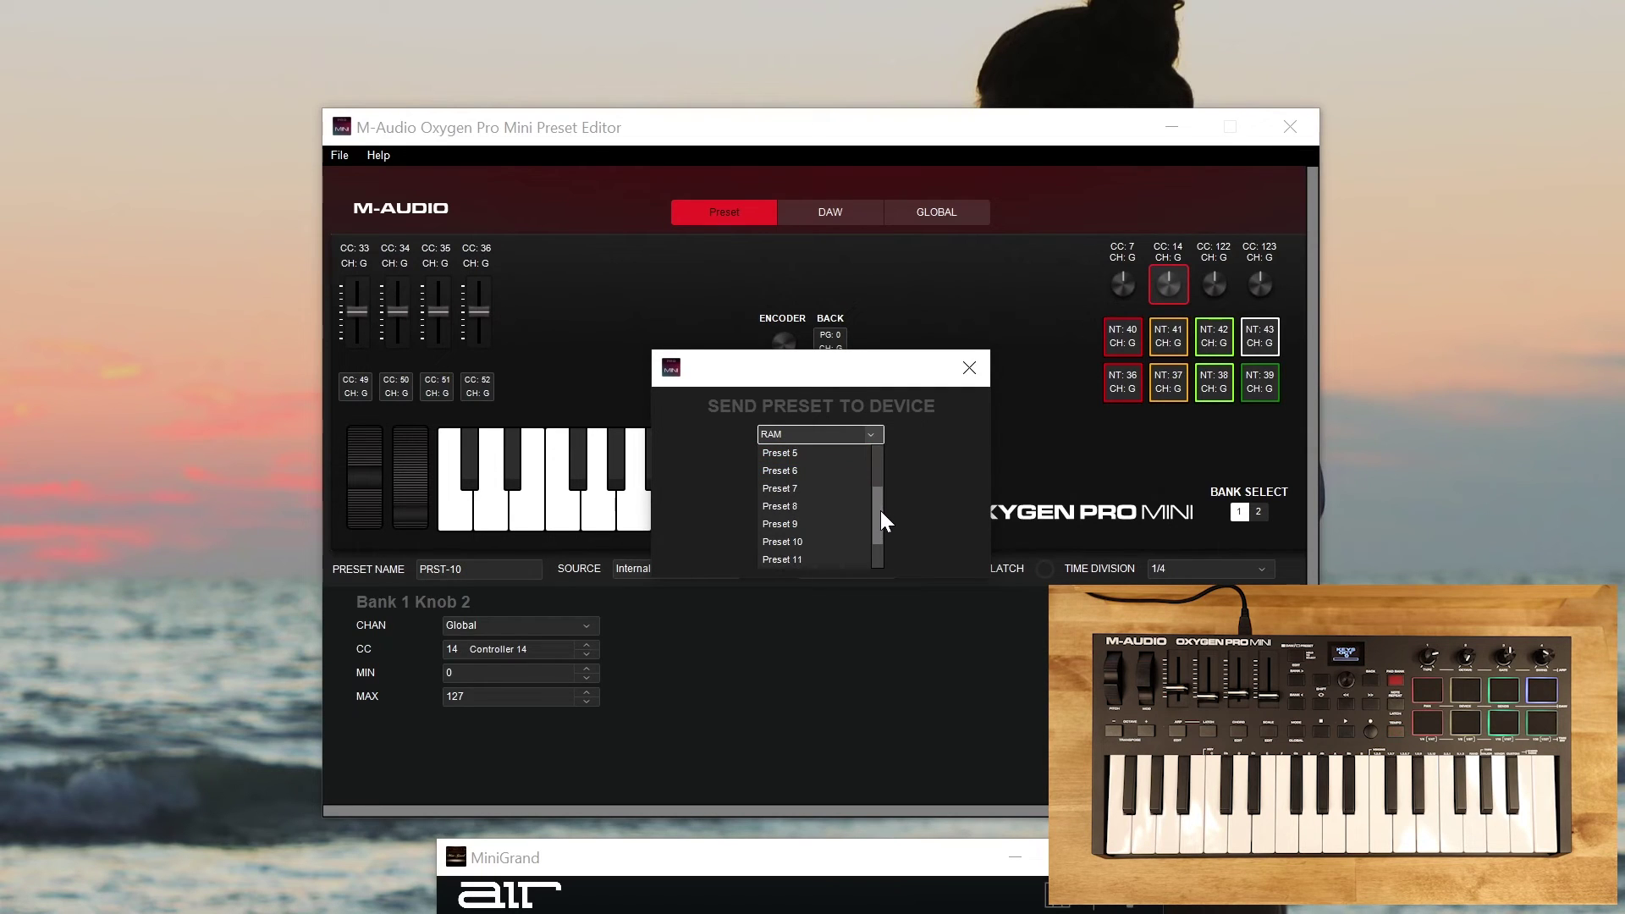
click(796, 546)
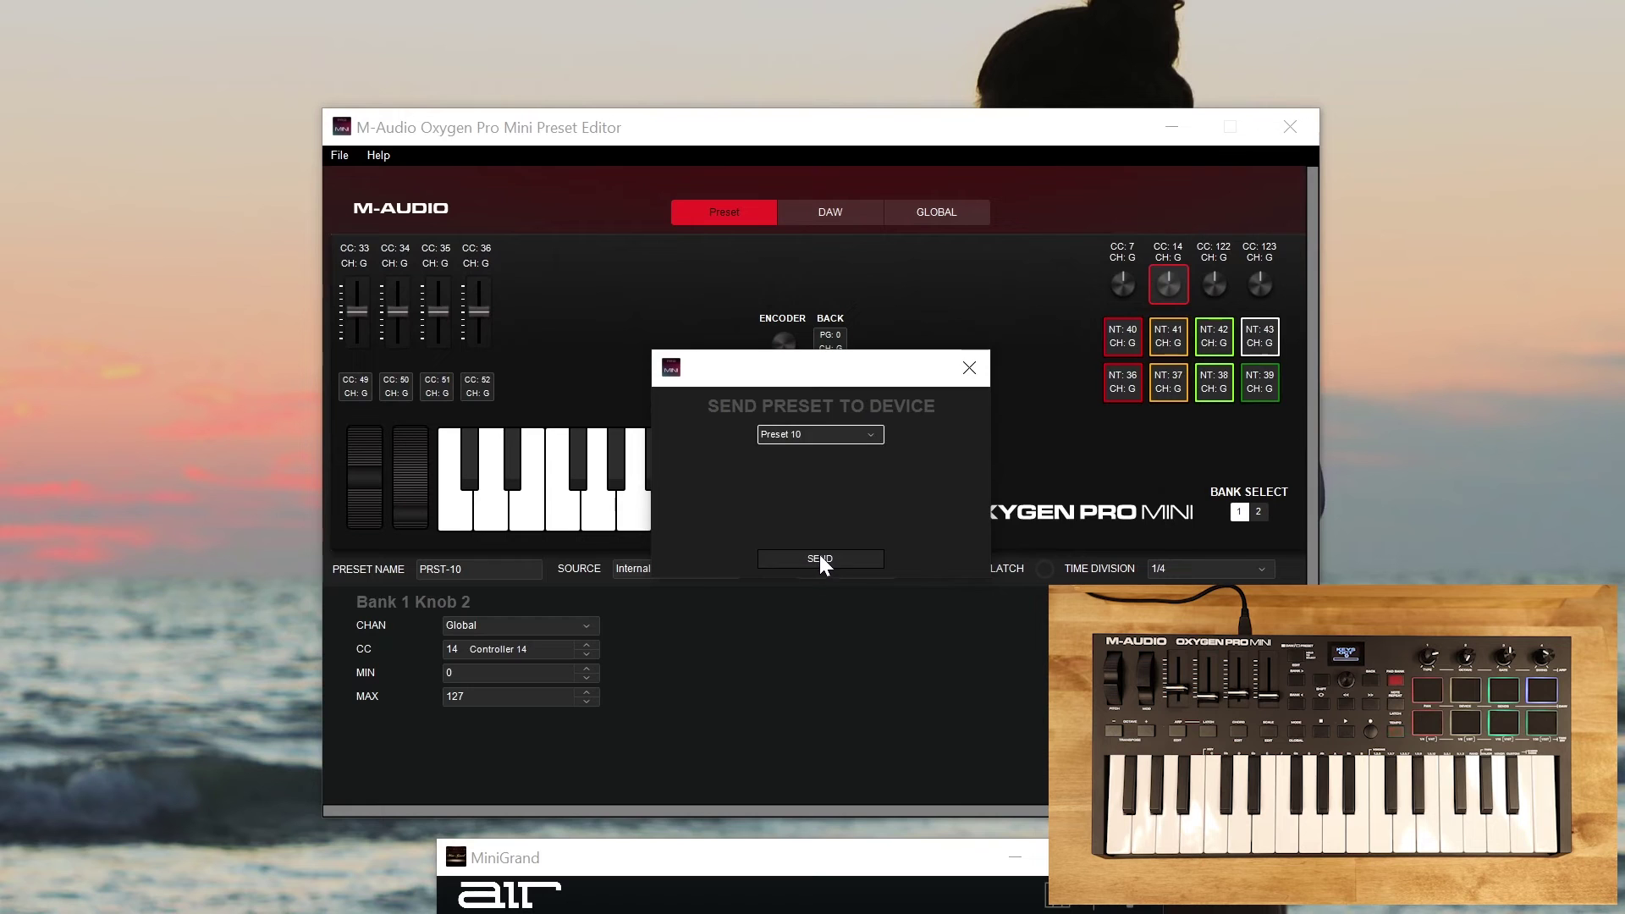
click(819, 557)
click(887, 827)
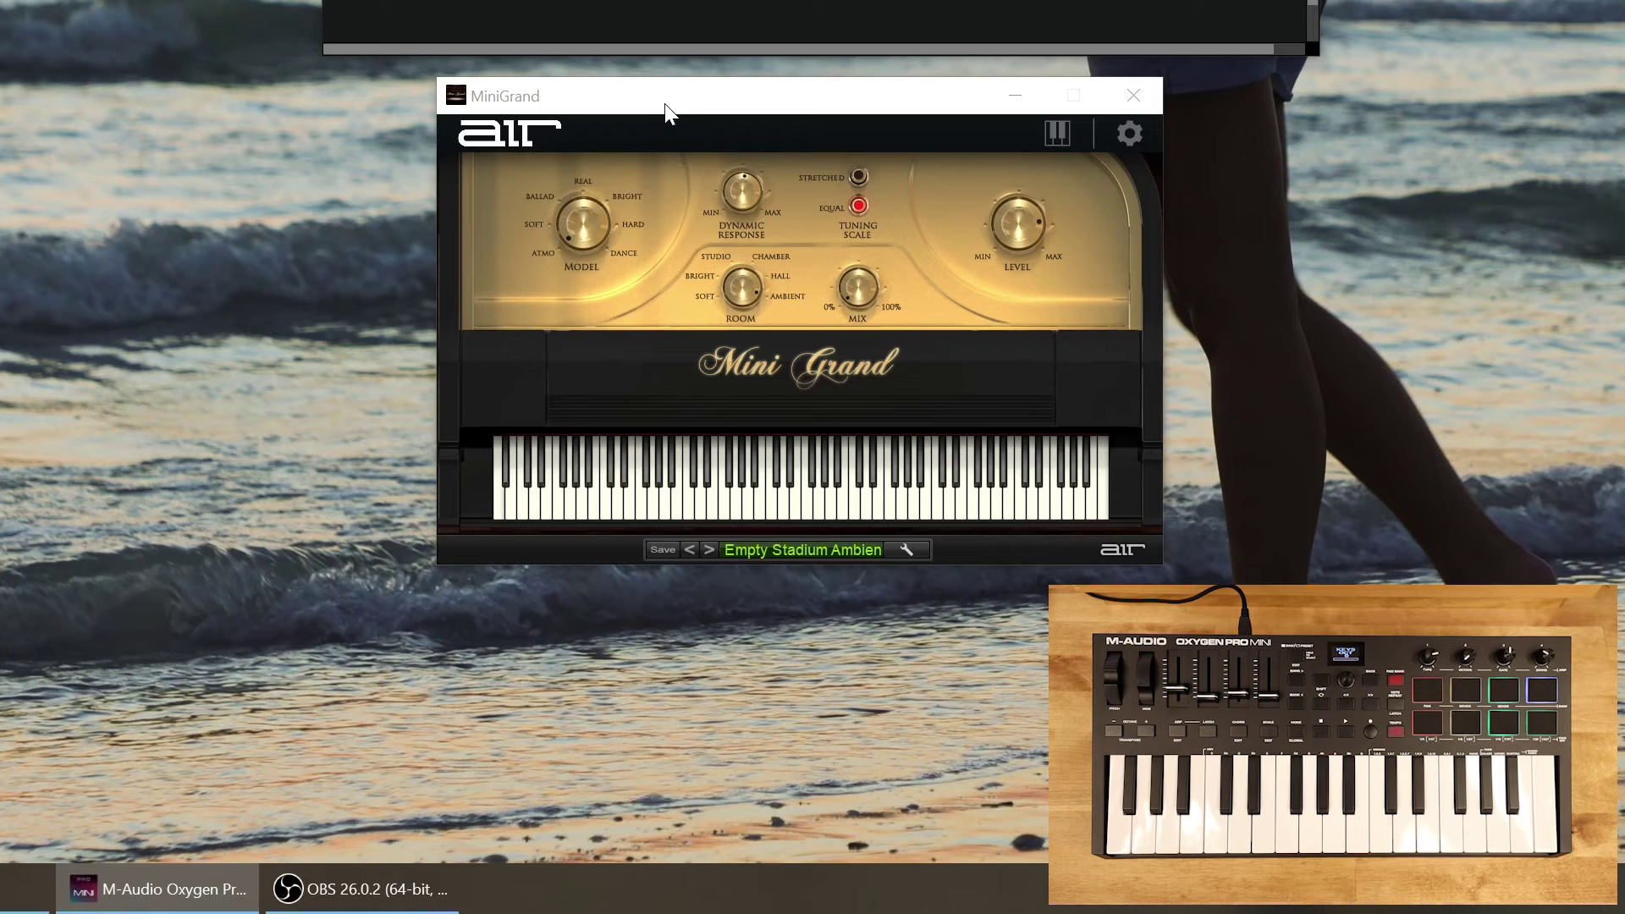
right_click(591, 222)
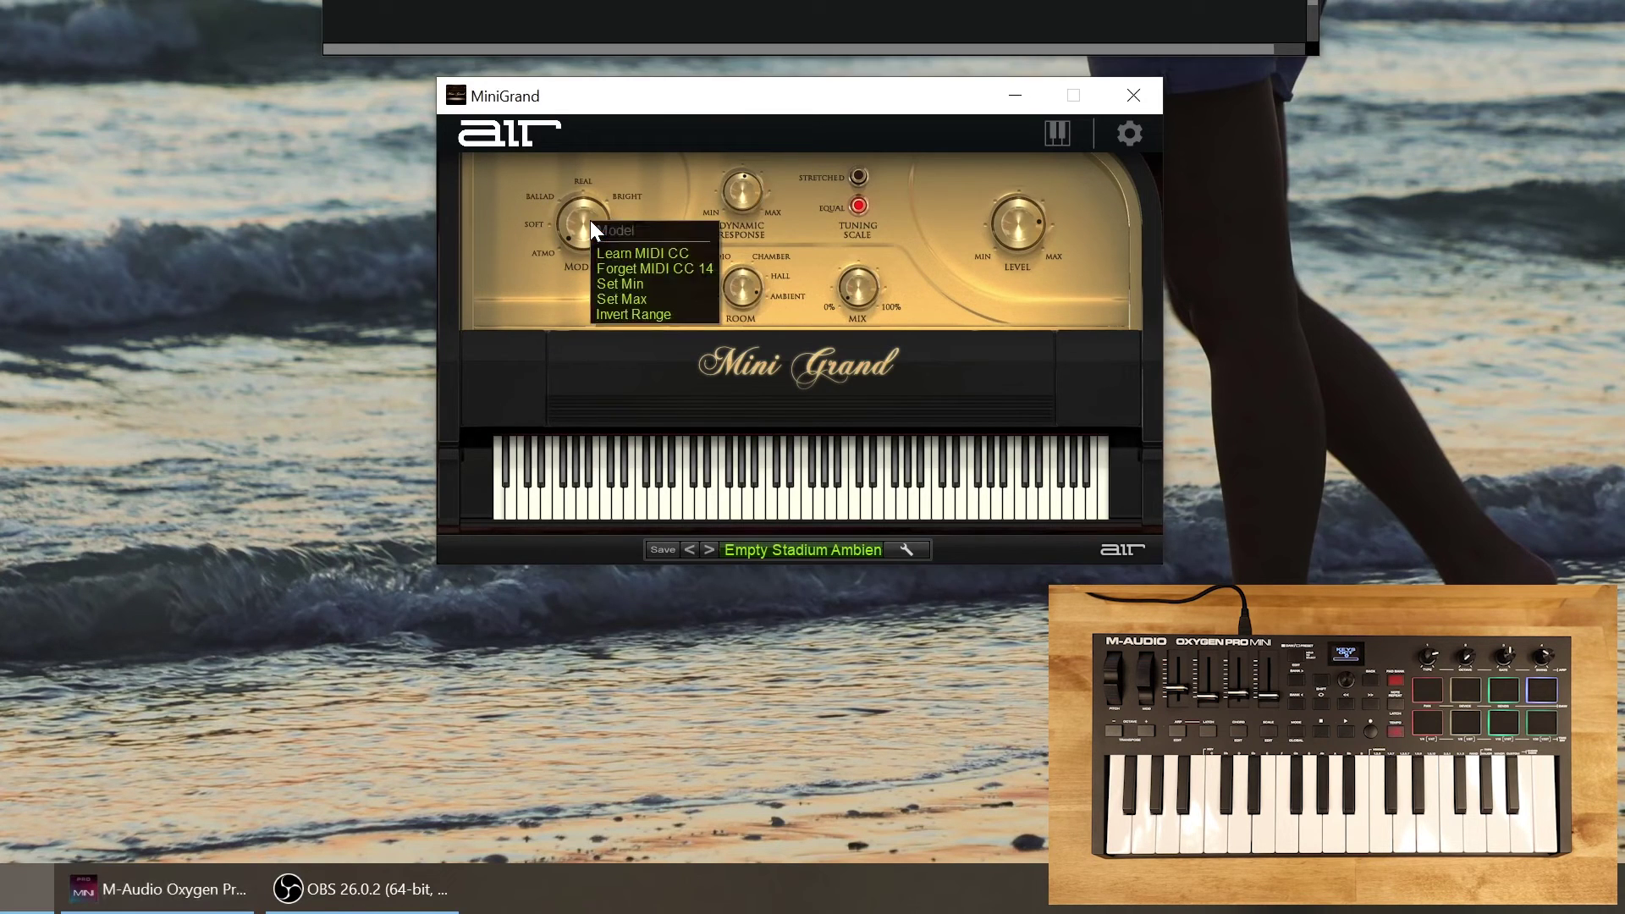
click(678, 271)
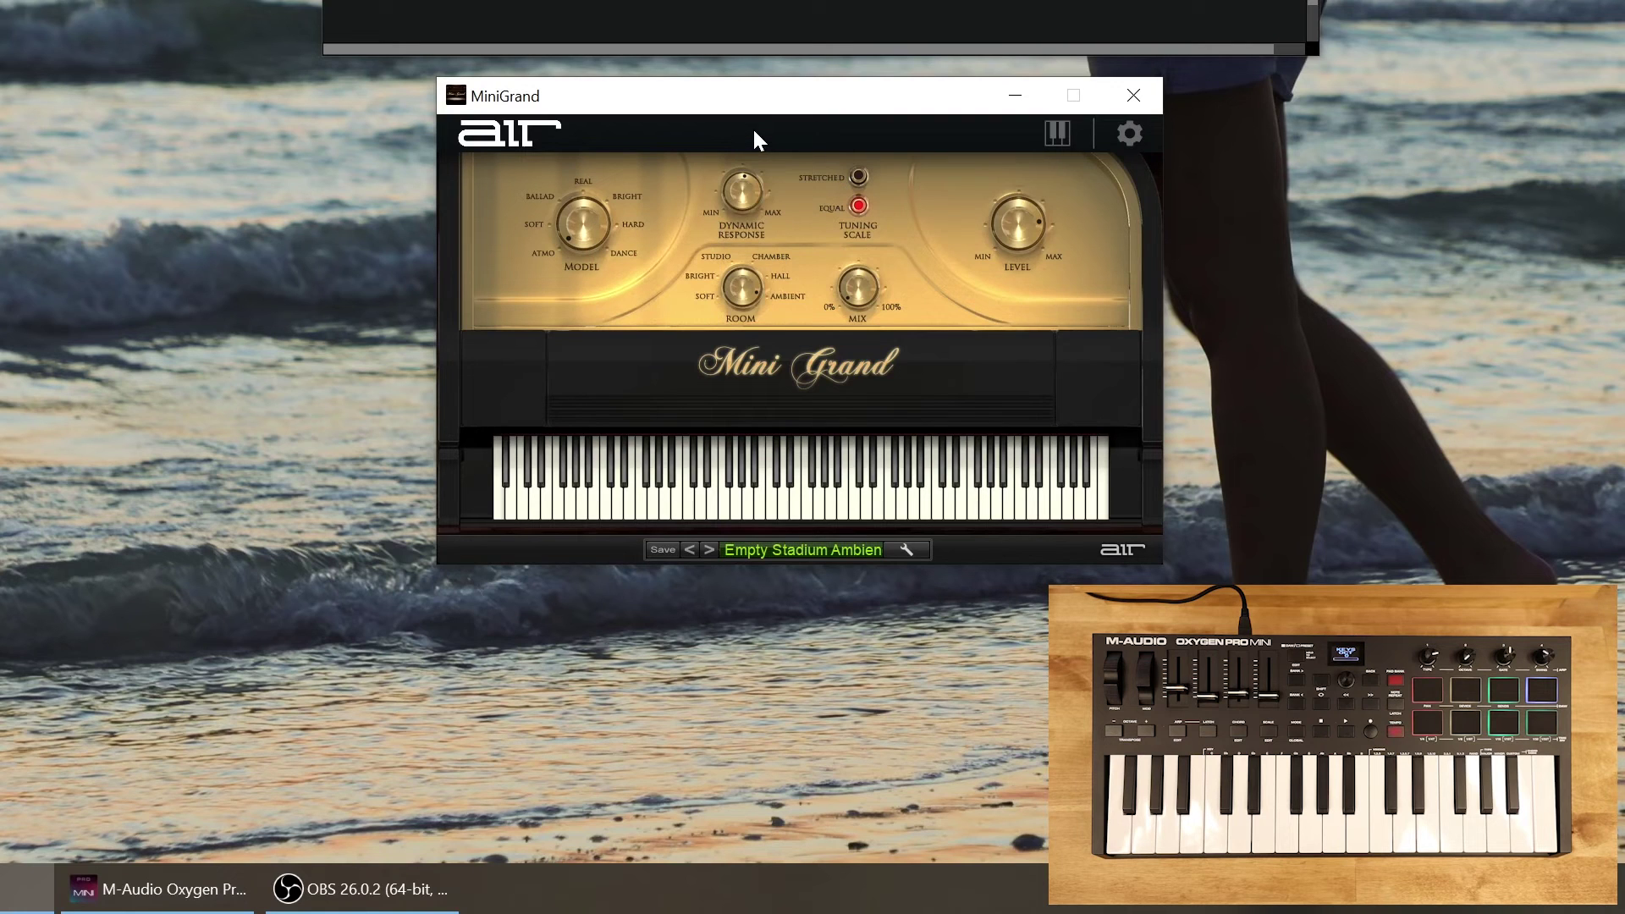
right_click(581, 220)
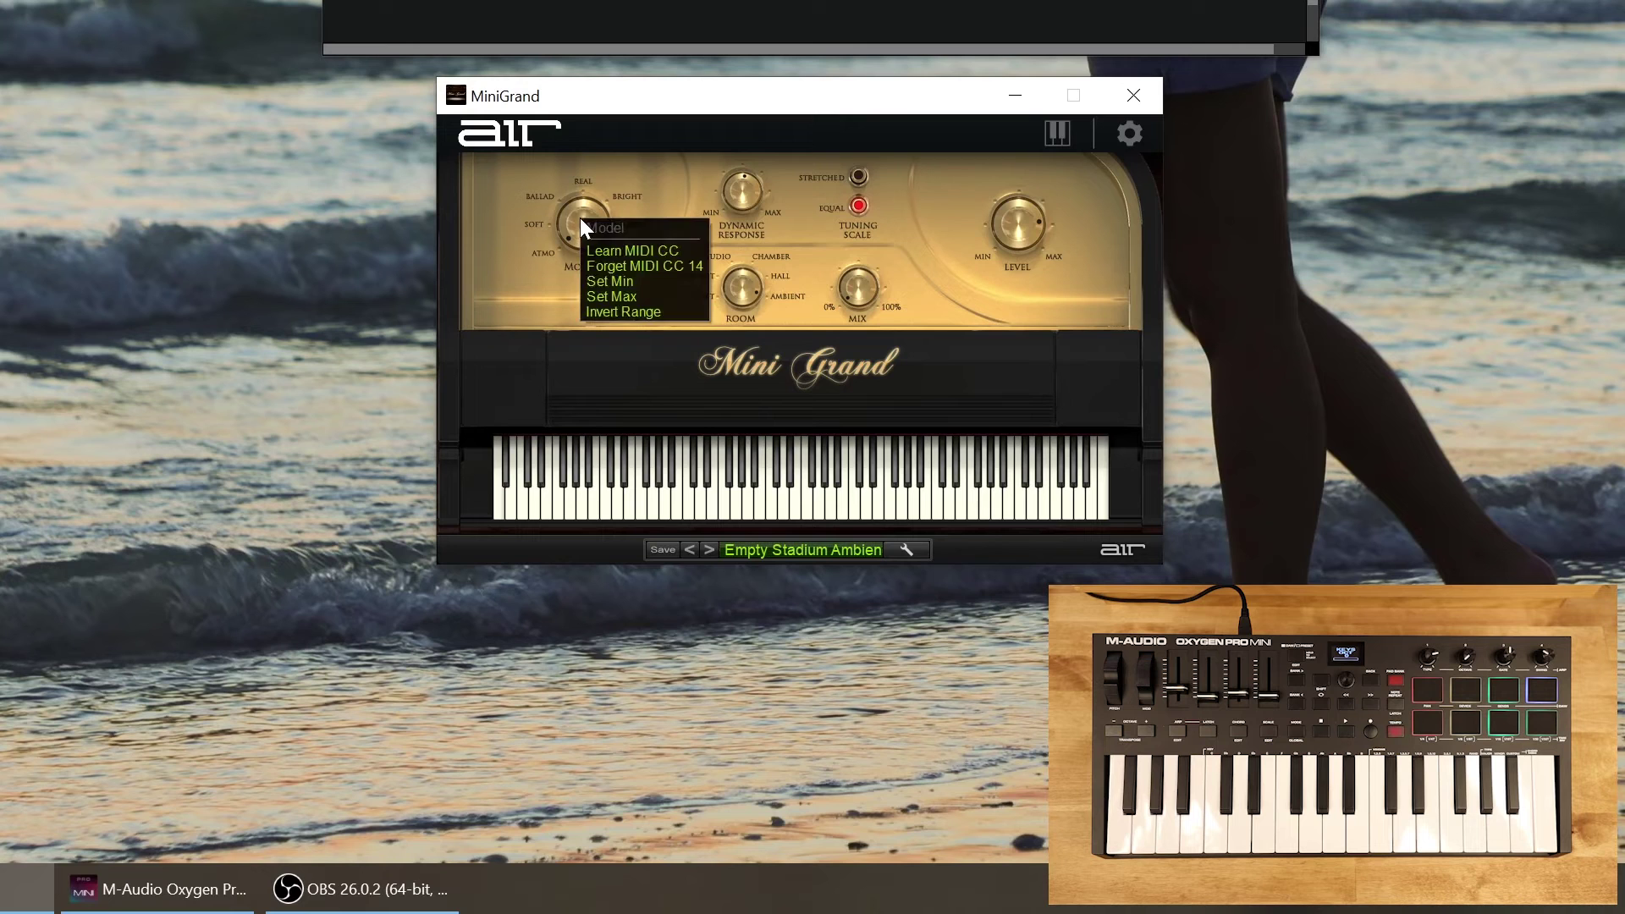
click(697, 270)
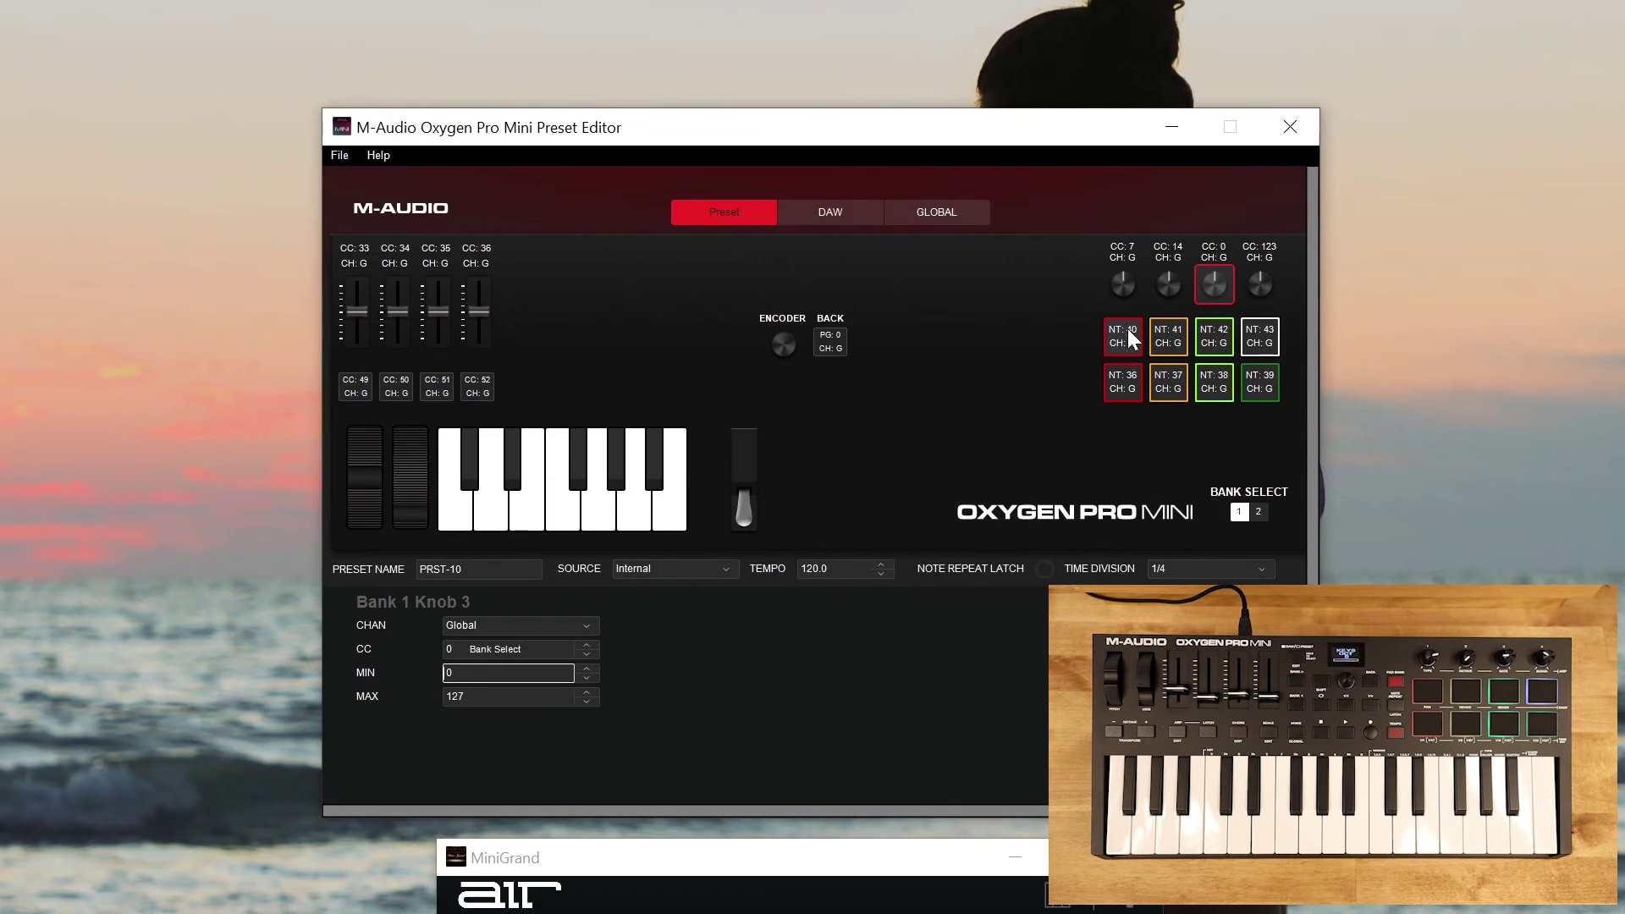
Step: Set pad 1 to MIDI Channel 10, leaving its mode on Note
click(1121, 337)
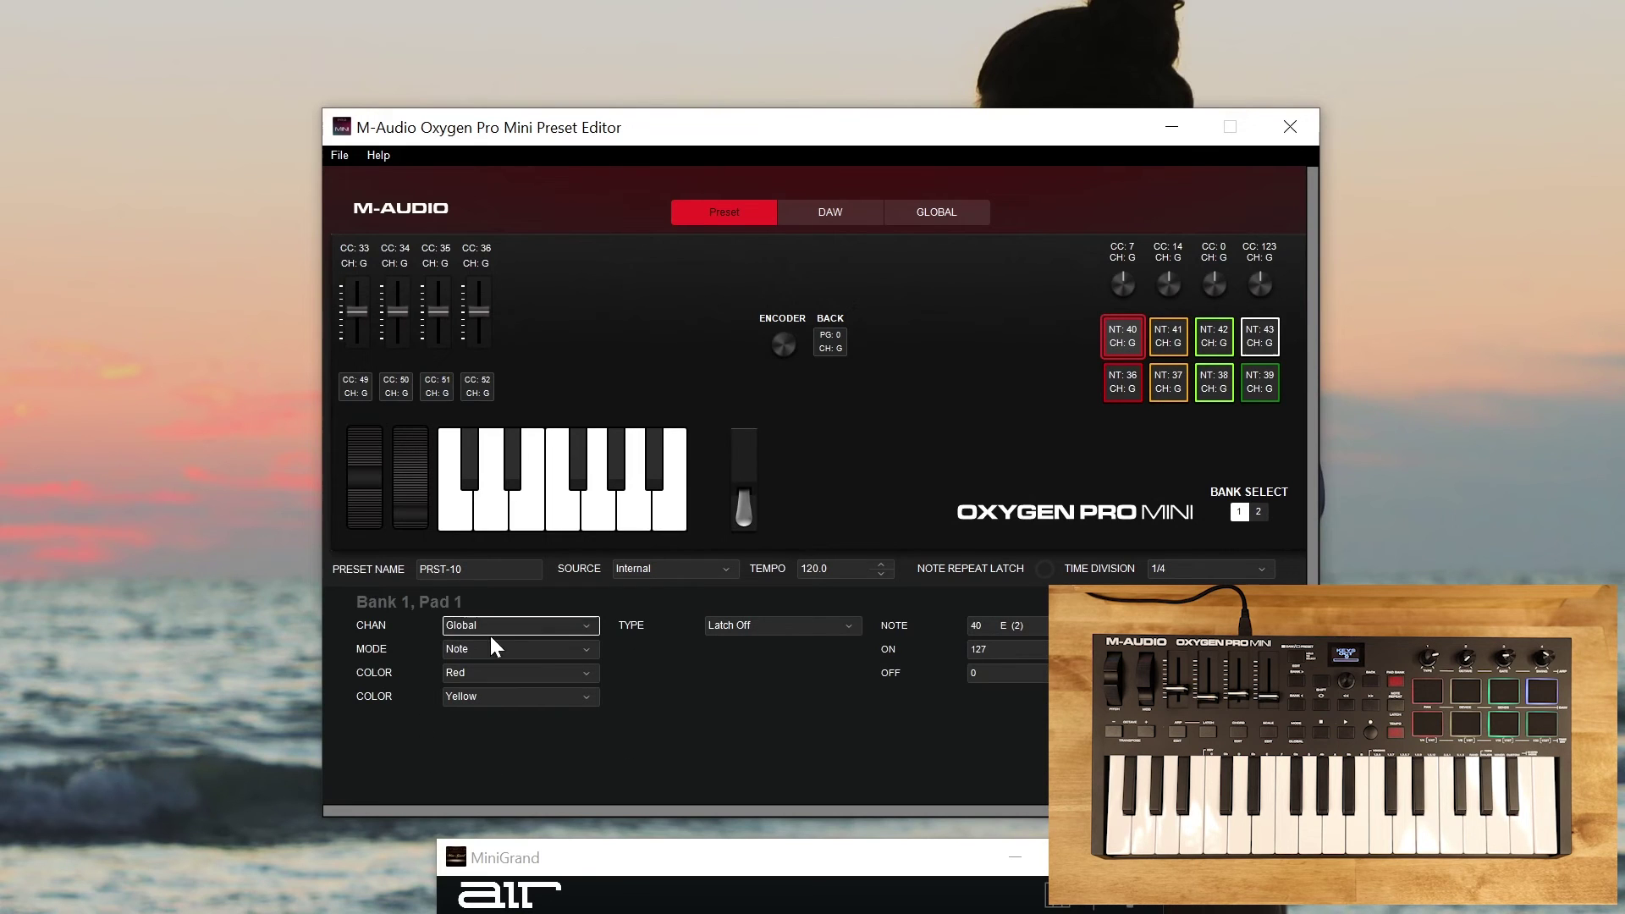
click(581, 632)
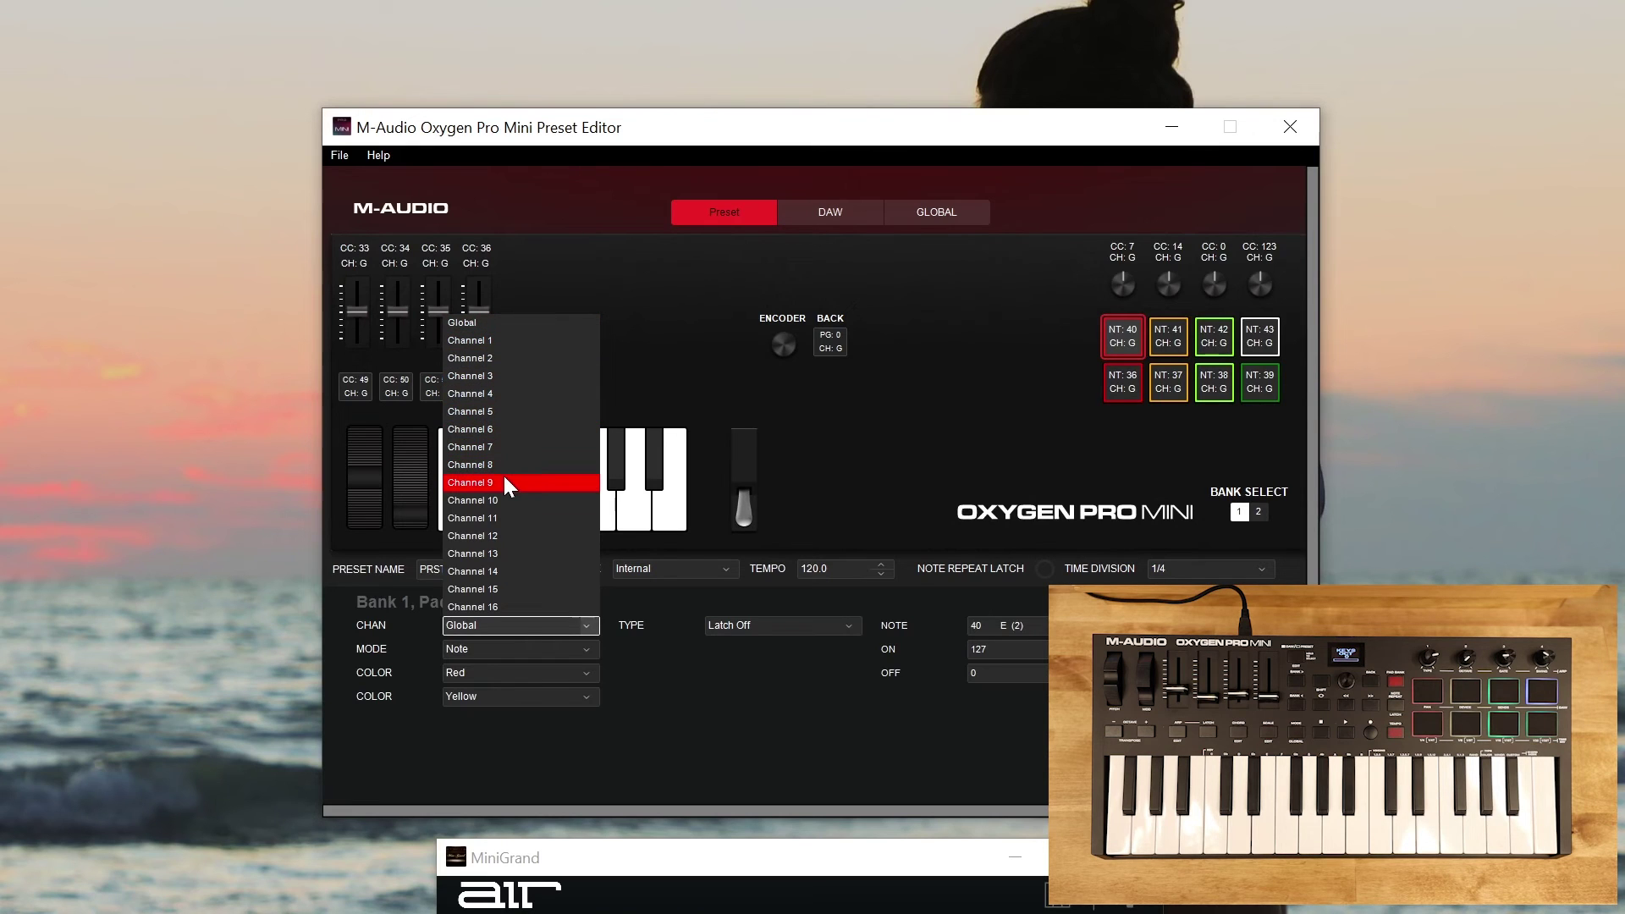
click(502, 497)
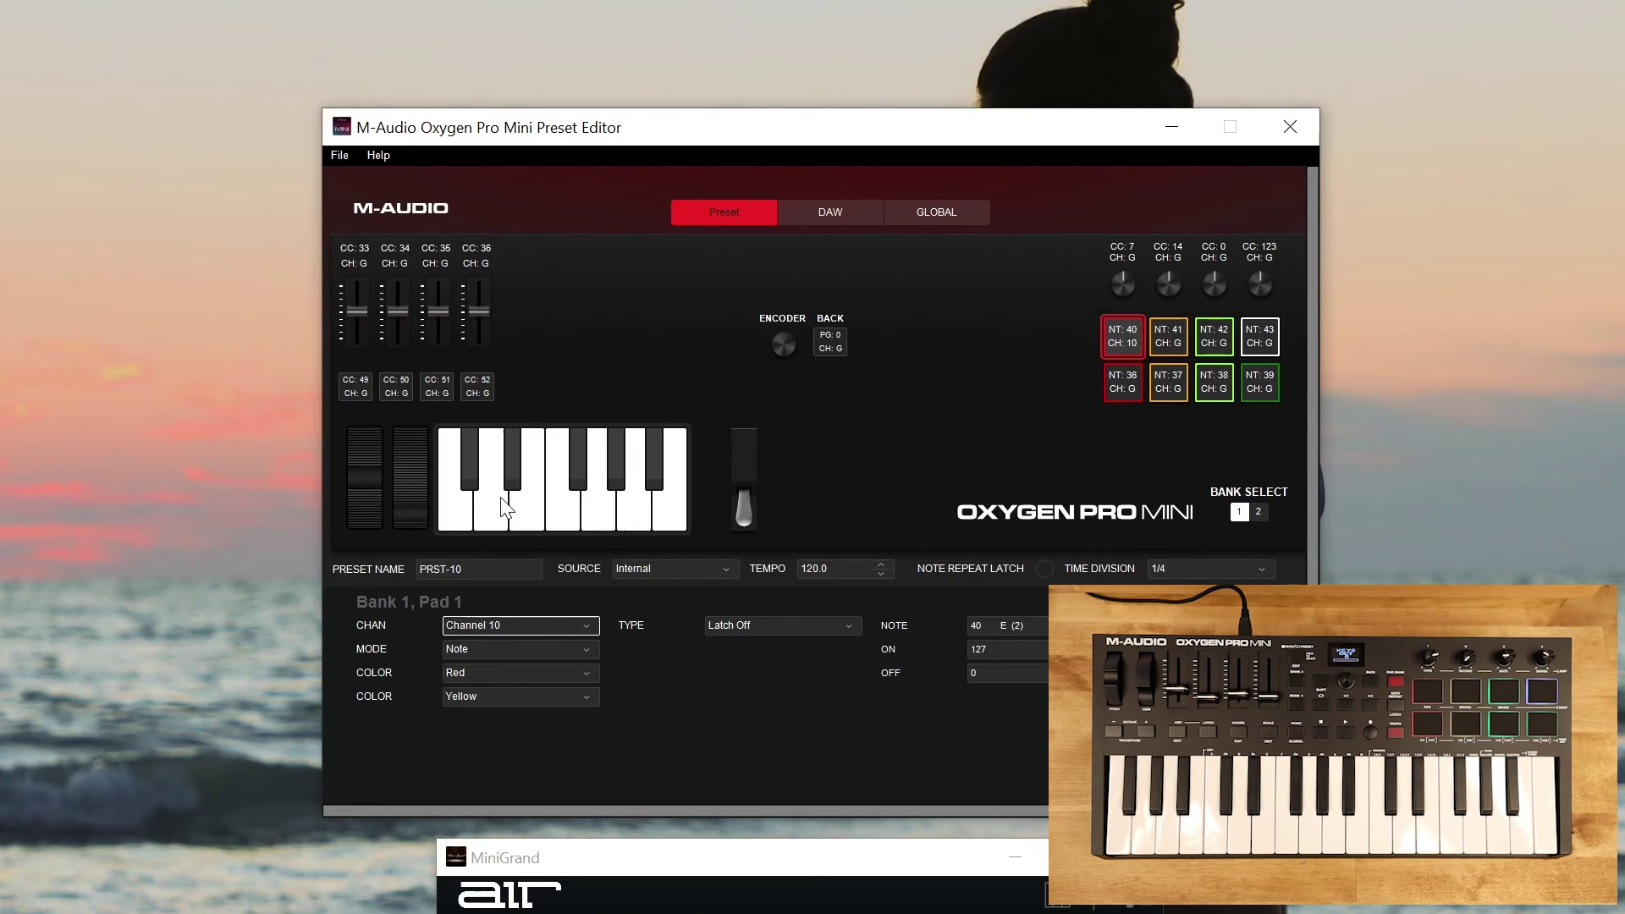
click(536, 648)
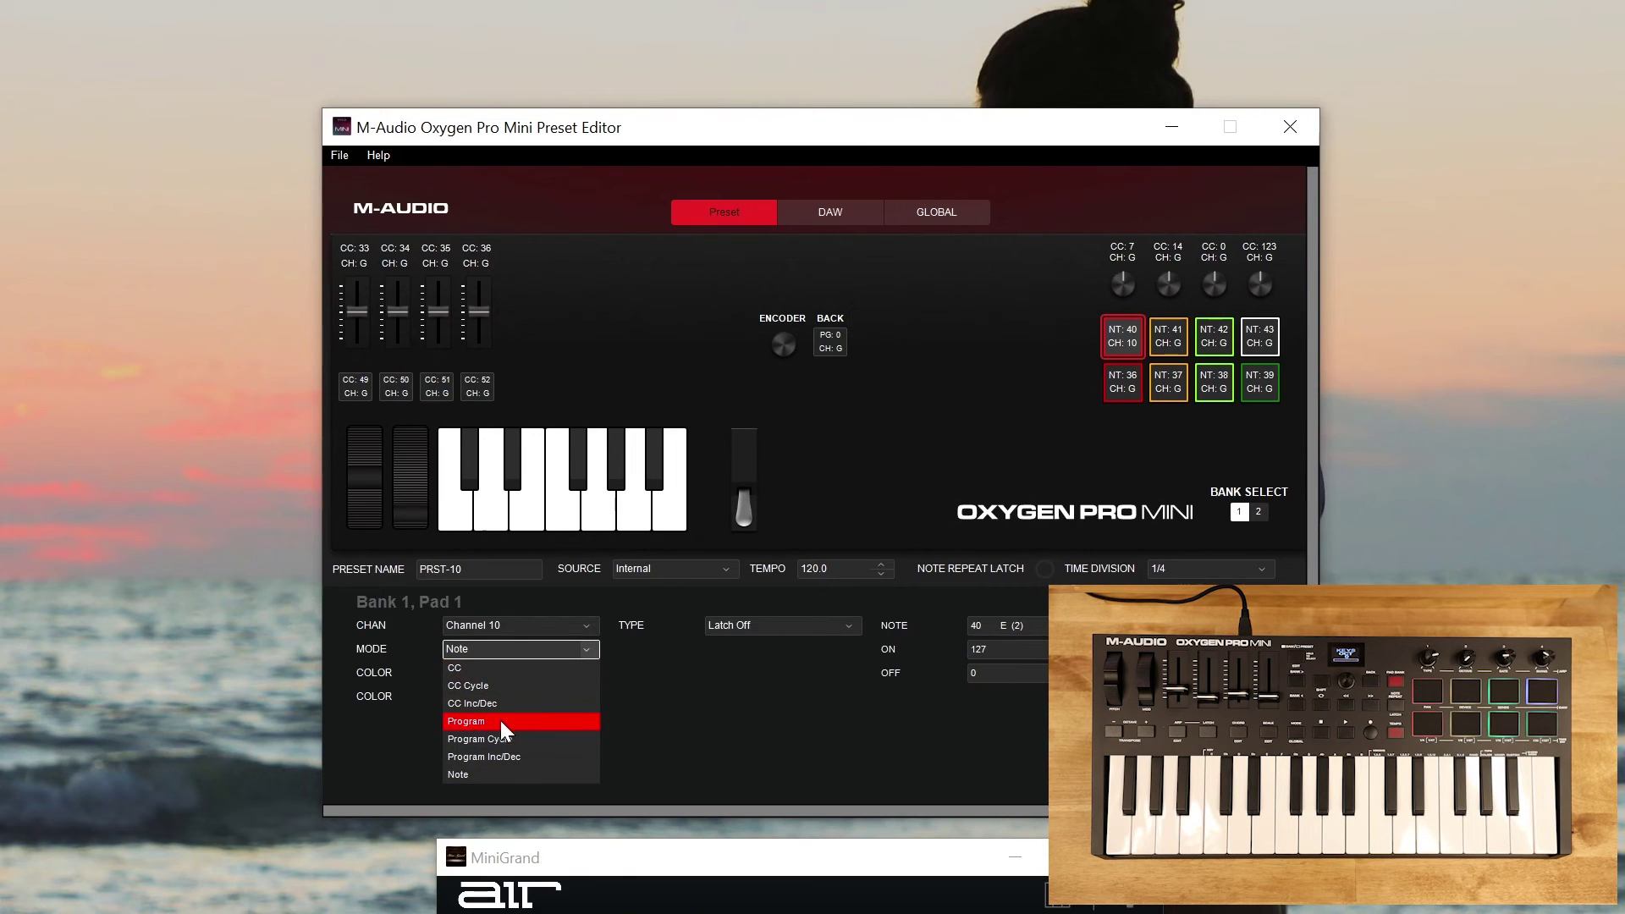
click(631, 664)
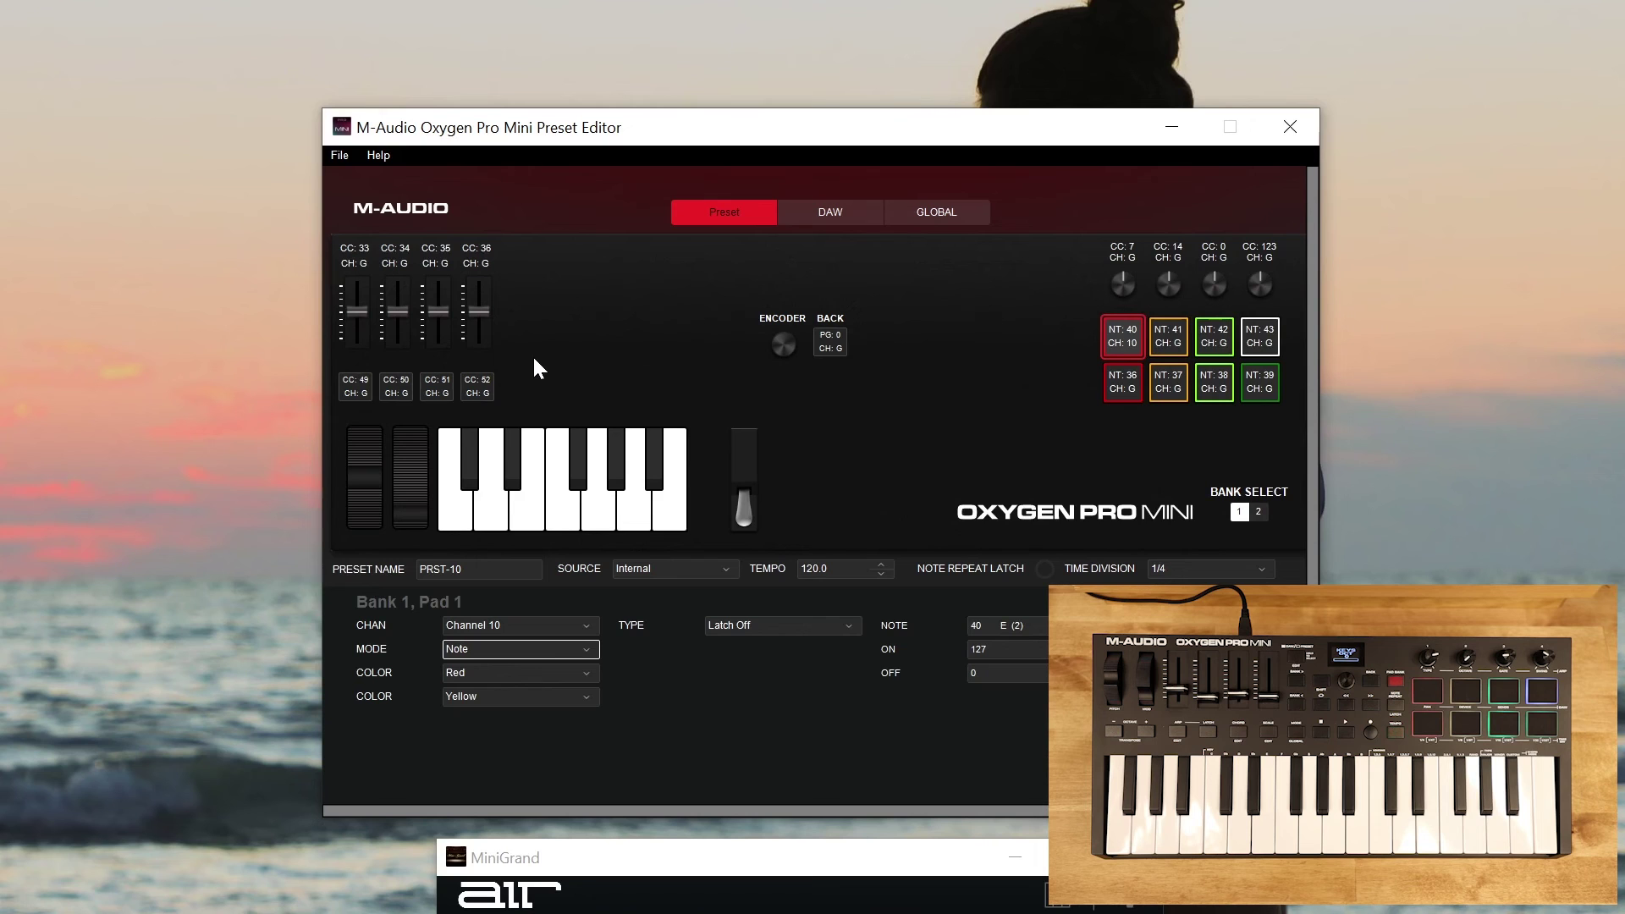
click(807, 217)
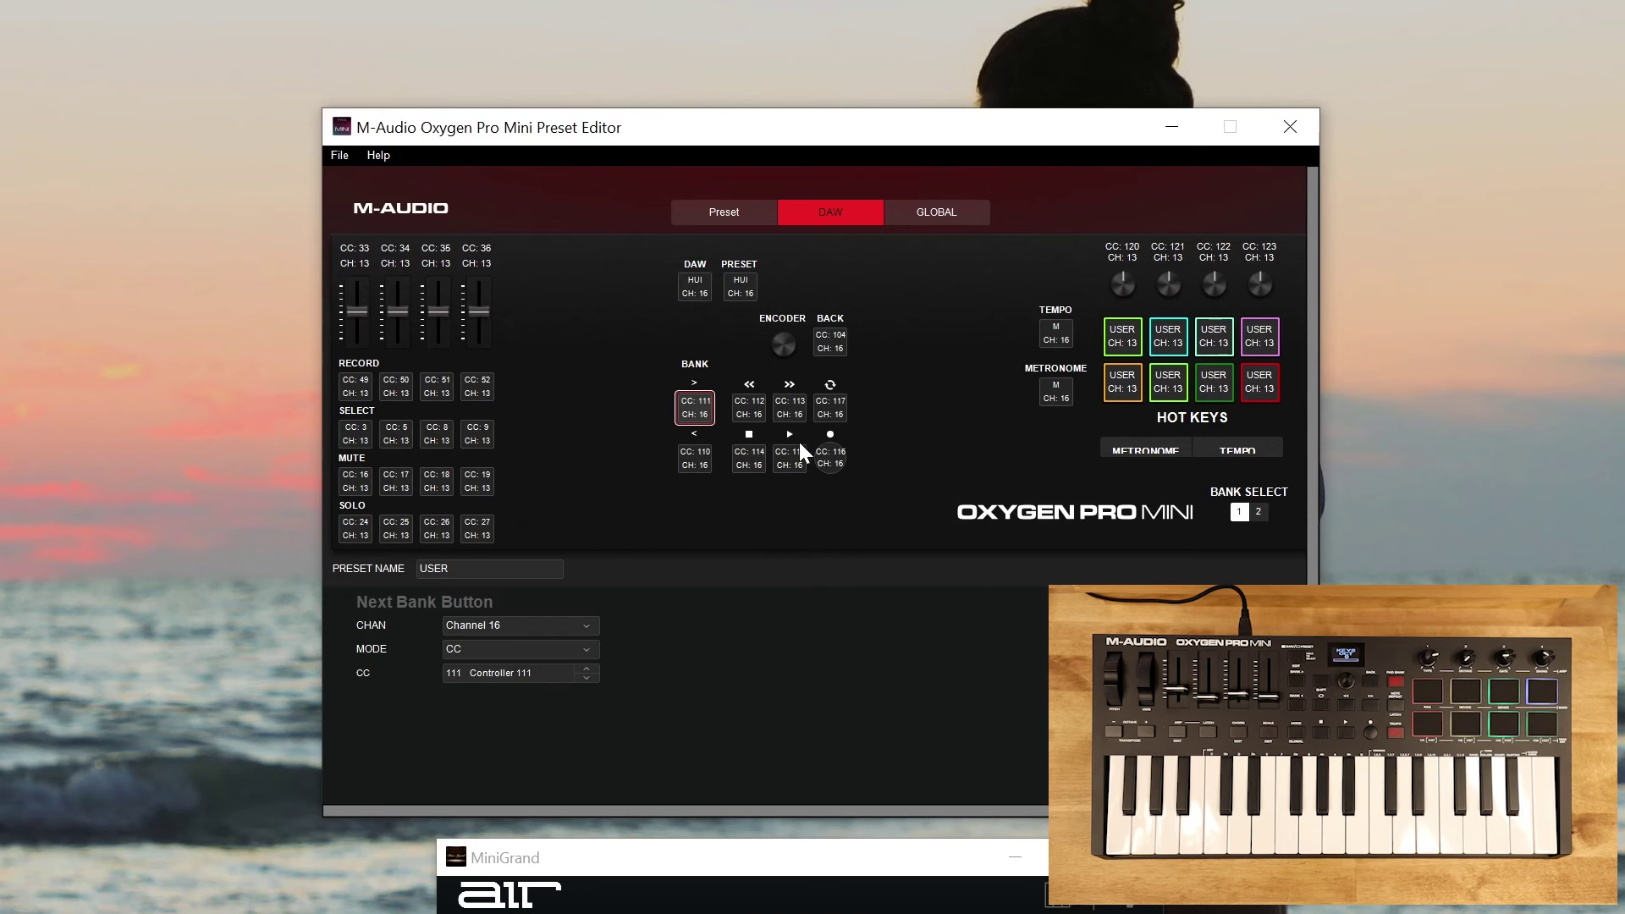
Step: Inspect the Play button mapping and USER pad 1, leaving its mode on Same as Preset
click(776, 462)
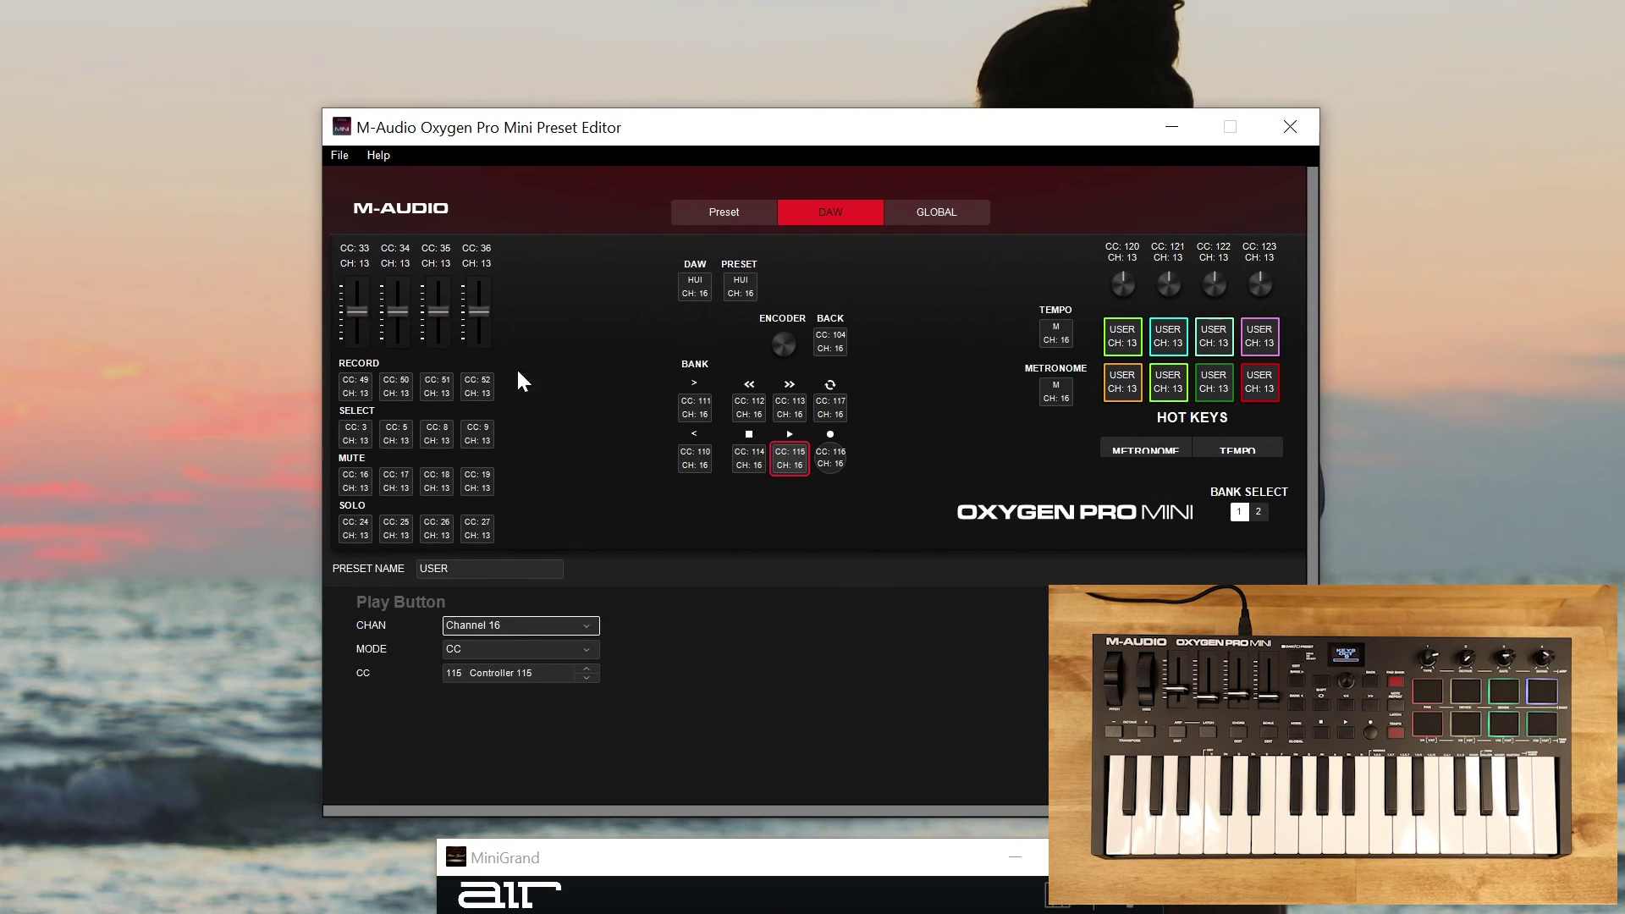
click(1126, 334)
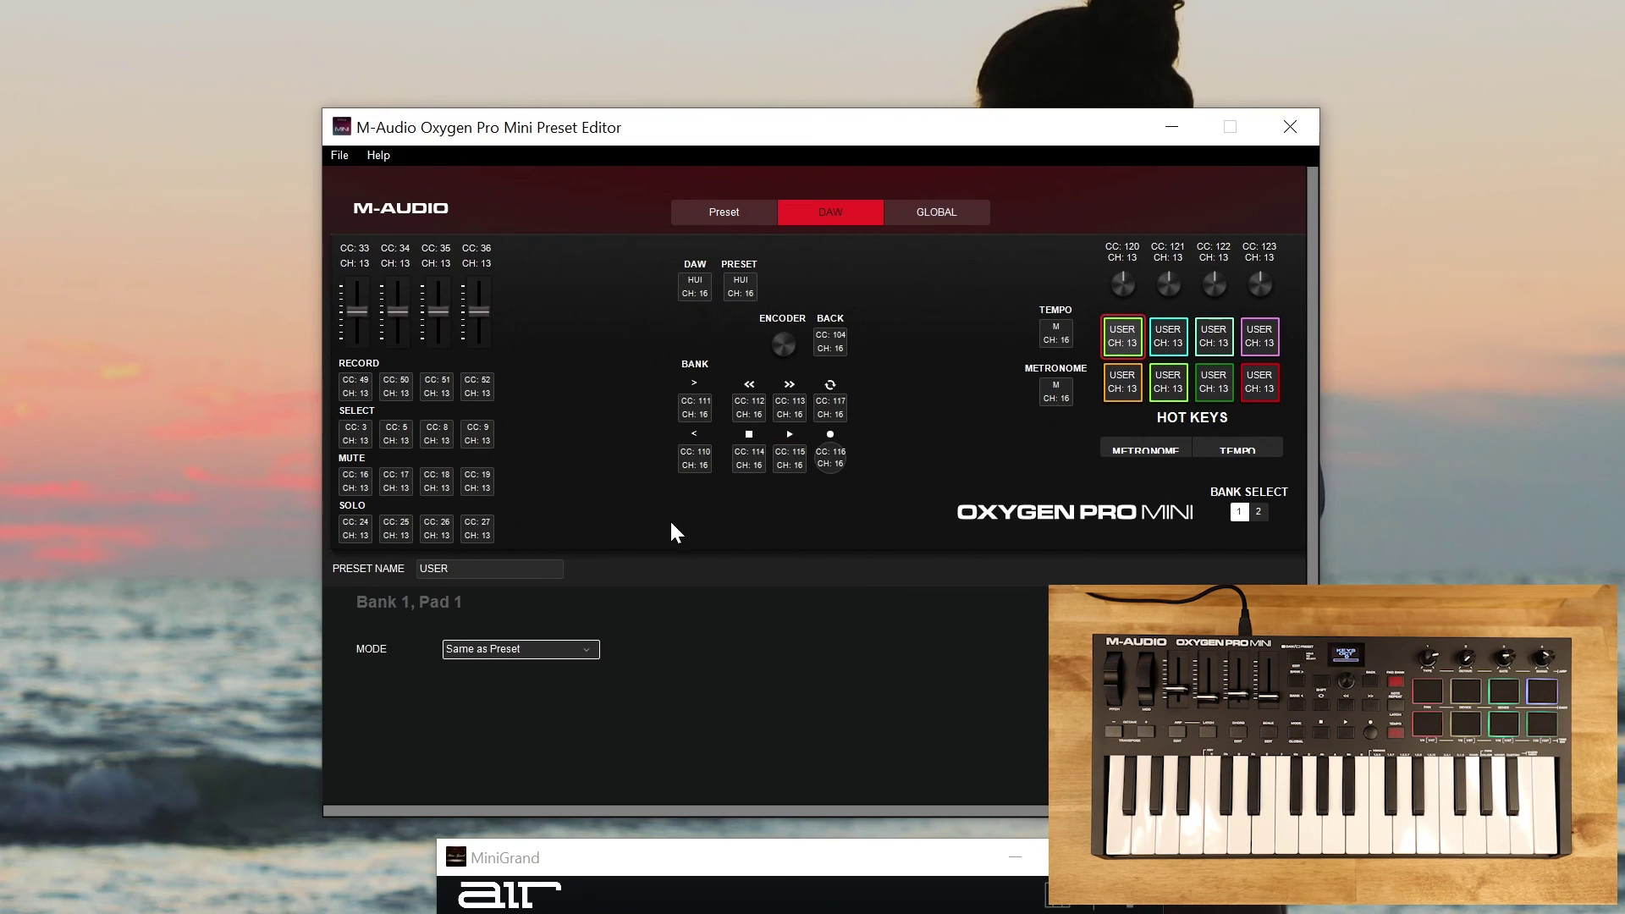
click(545, 652)
click(900, 631)
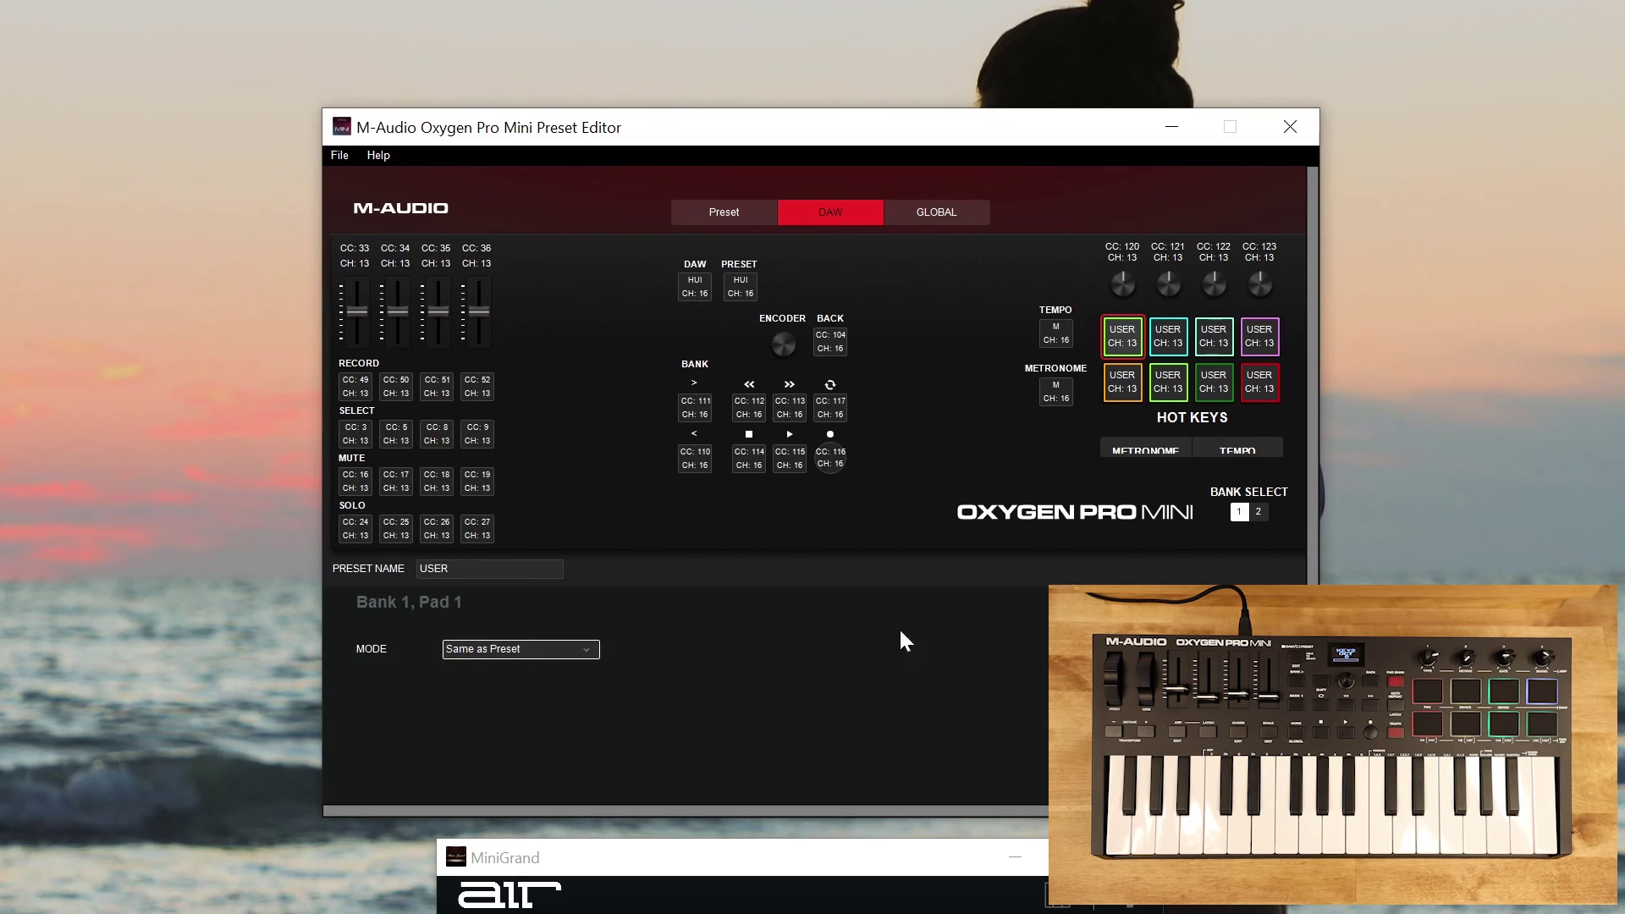